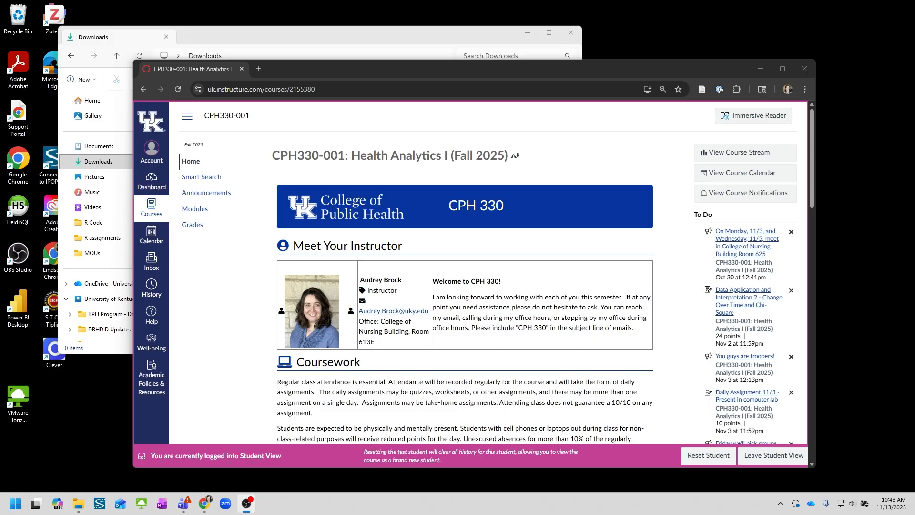
- Open the assignment Data Application and Interpretation 5 - "R Assignment 2 - Exploring Data" from the course modules
left_click(195, 211)
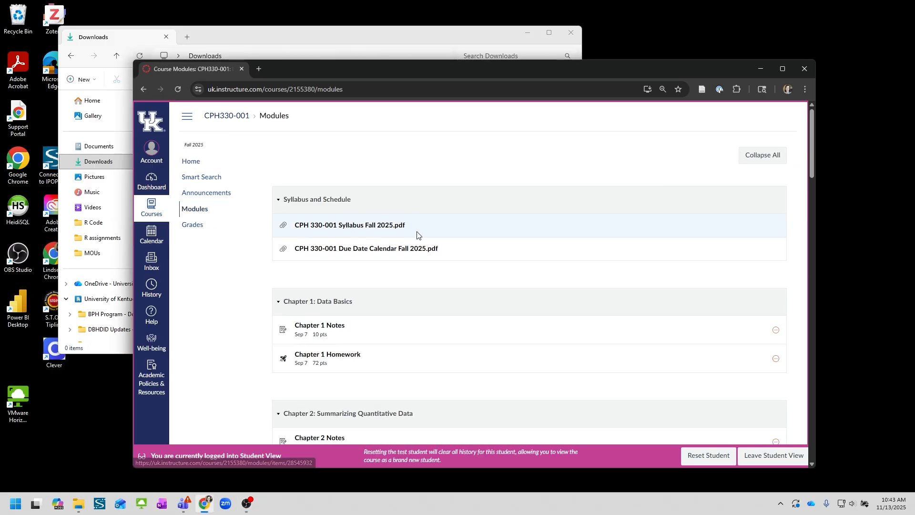
scroll(453, 266, "down", 10)
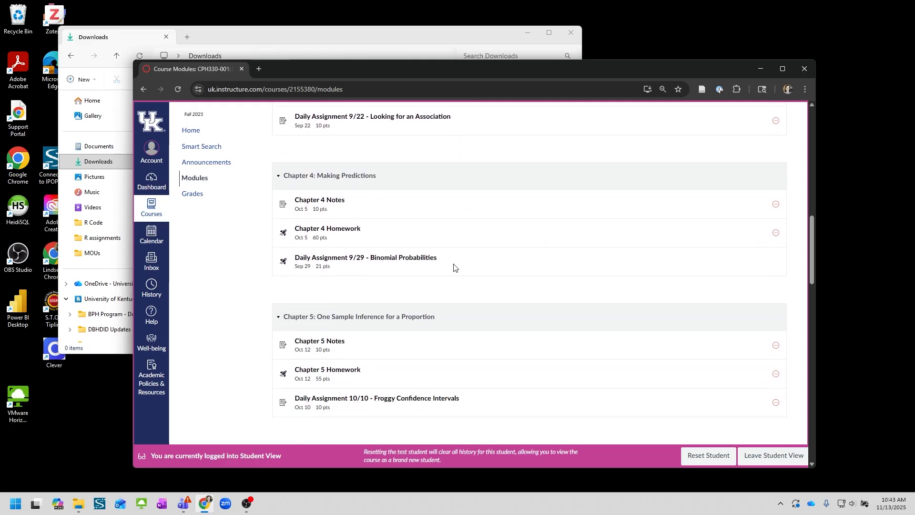
scroll(453, 266, "down", 7)
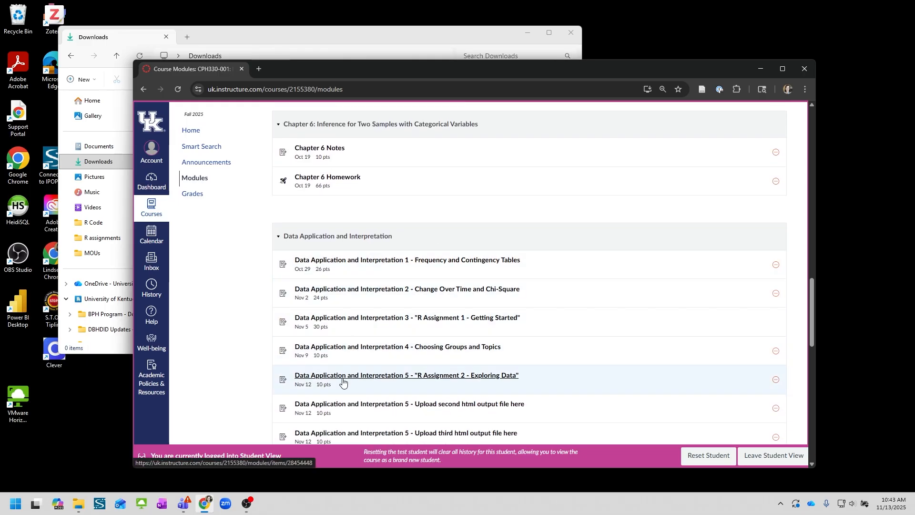
left_click(469, 375)
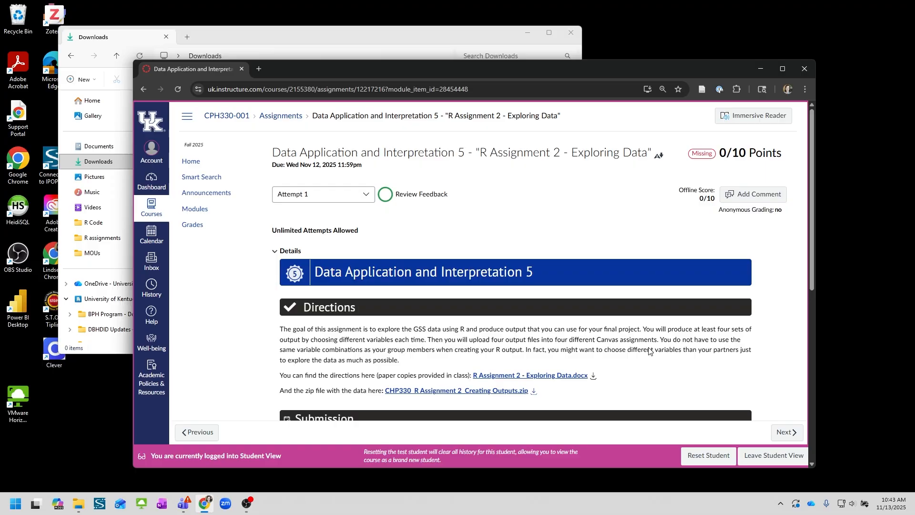
- Download the assignment's directions document and its Creating Outputs zip file, and check them in the browser's full download history
left_click(593, 376)
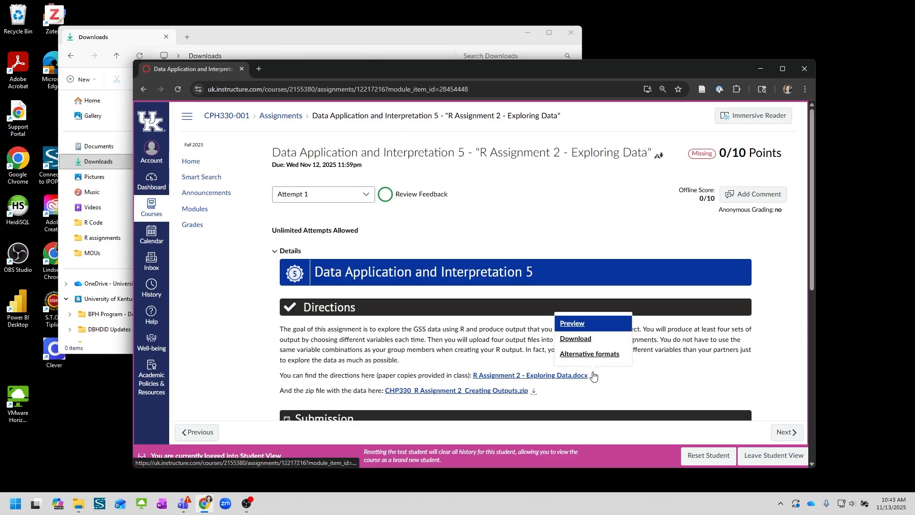
left_click(575, 339)
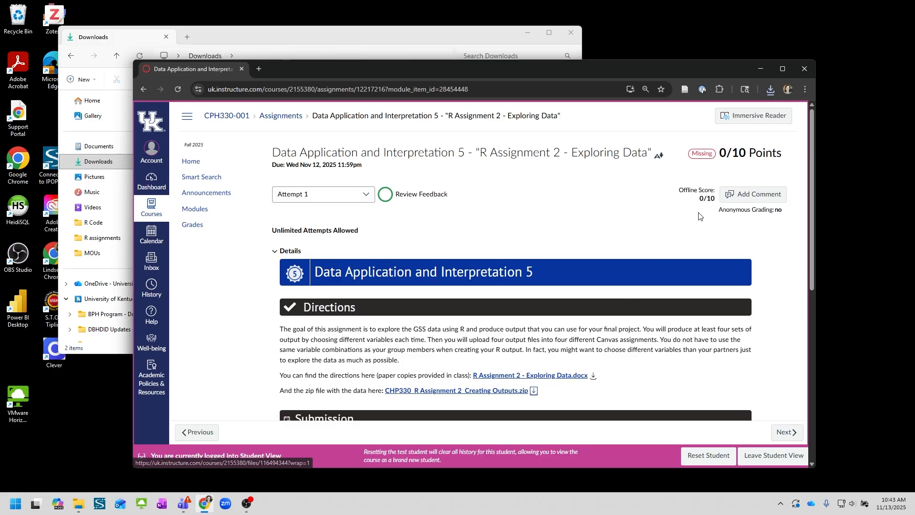
left_click(771, 91)
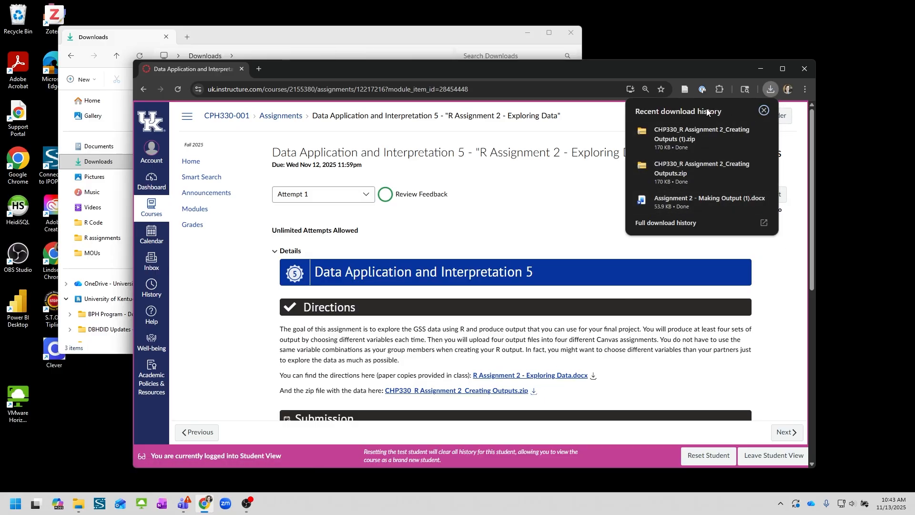
mouse_move(705, 130)
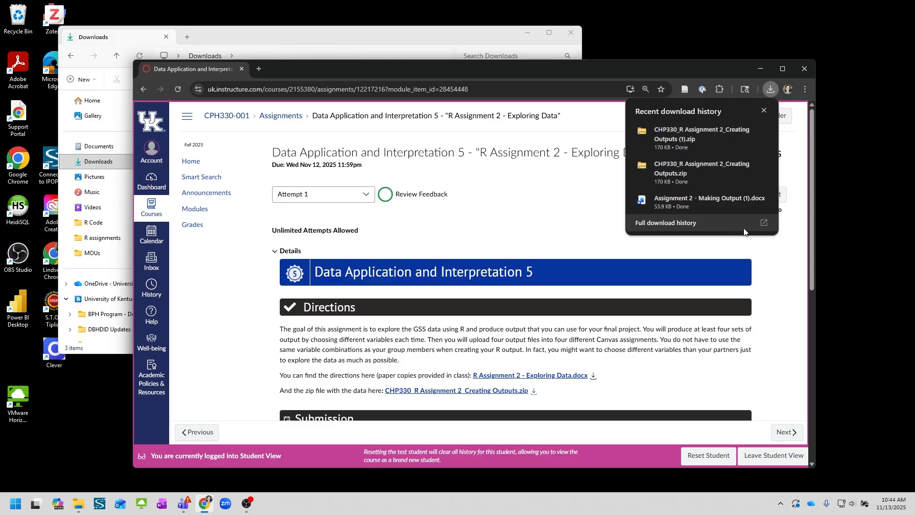
left_click(764, 224)
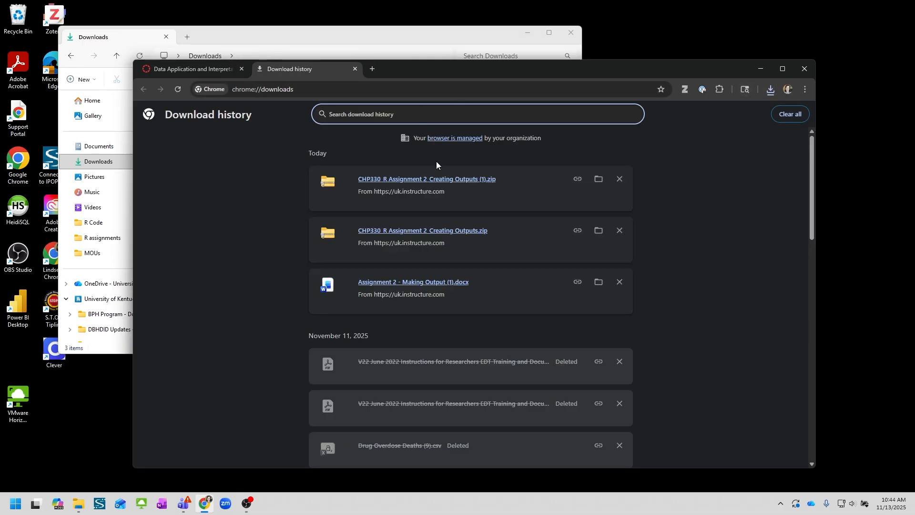
left_click(354, 69)
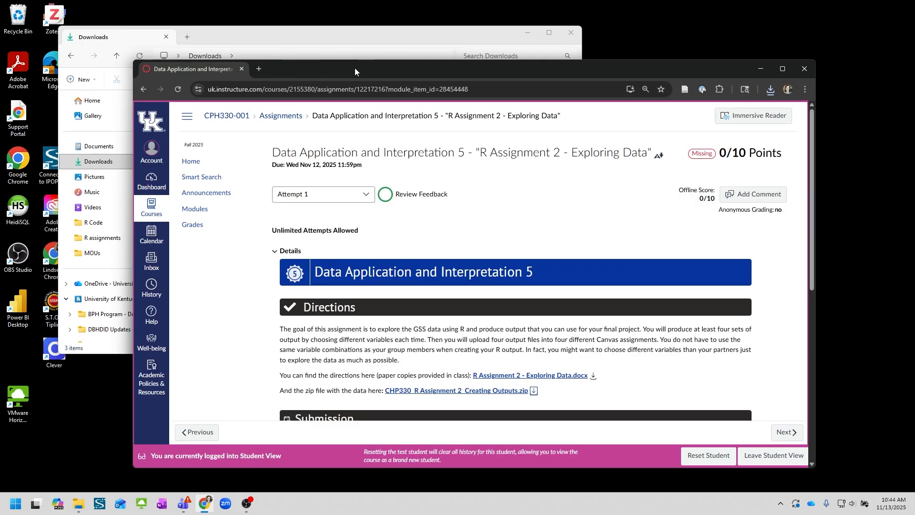
- Switch to File Explorer, finding it with a Windows search for "file", and show the Downloads folder
left_click(325, 42)
left_click(92, 101)
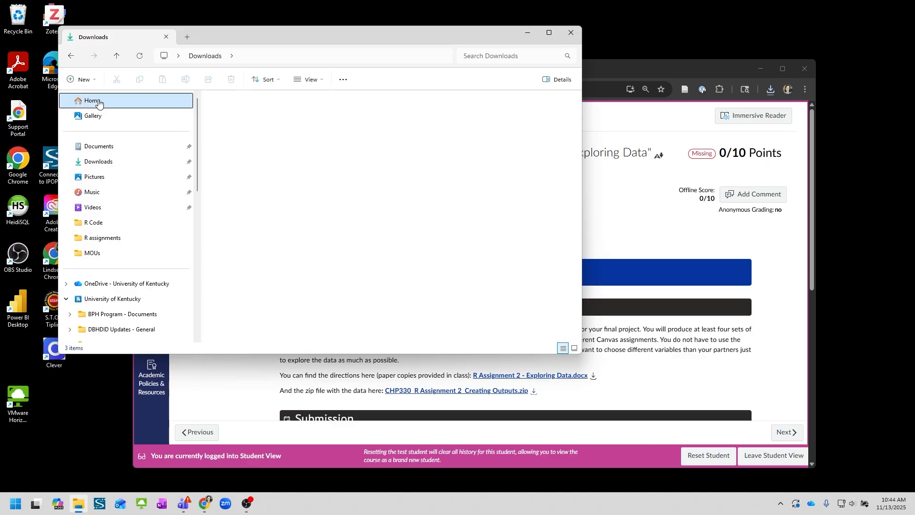
mouse_move(76, 509)
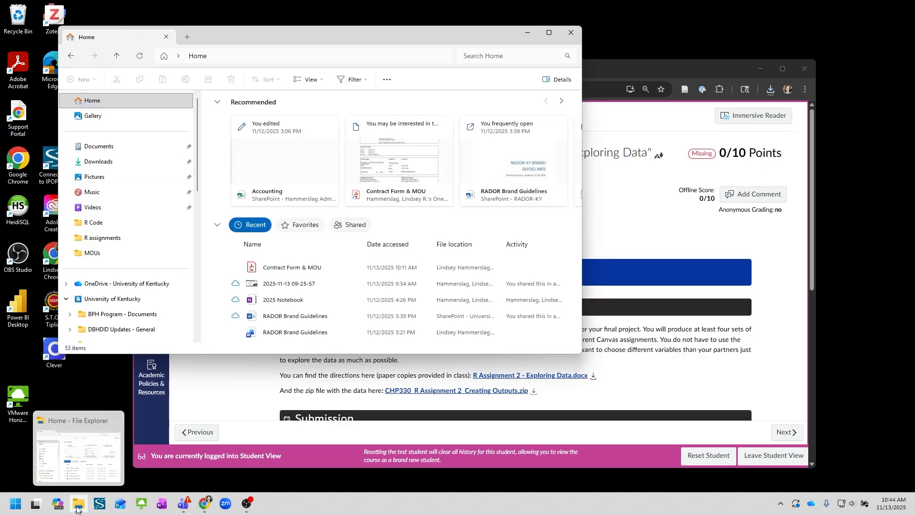
left_click(15, 508)
type("file")
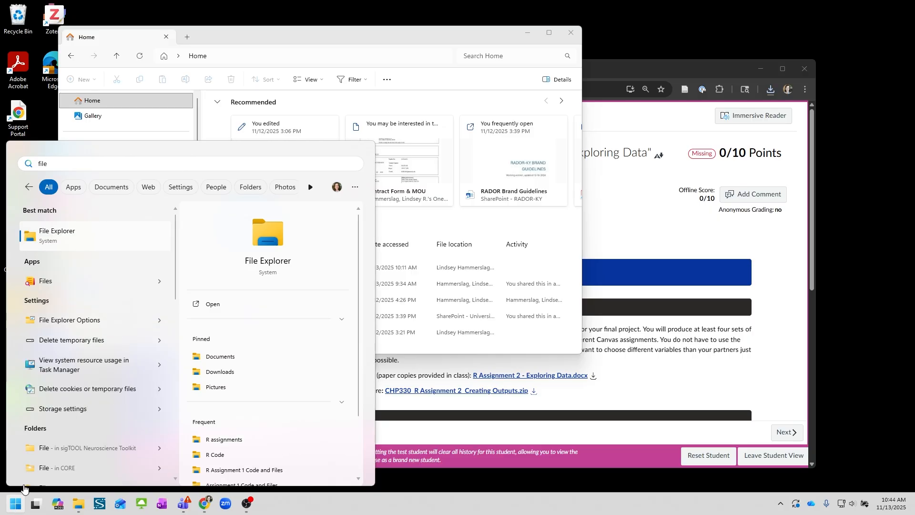
left_click(54, 236)
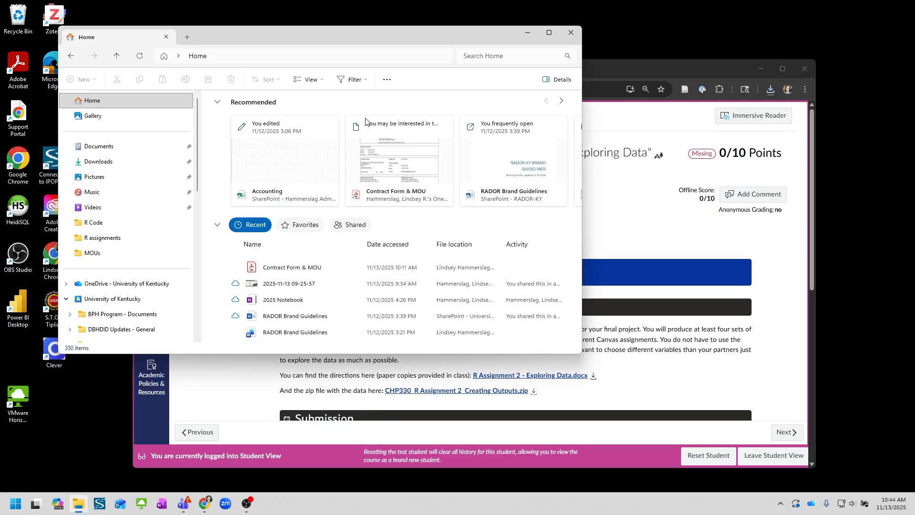
left_click(104, 162)
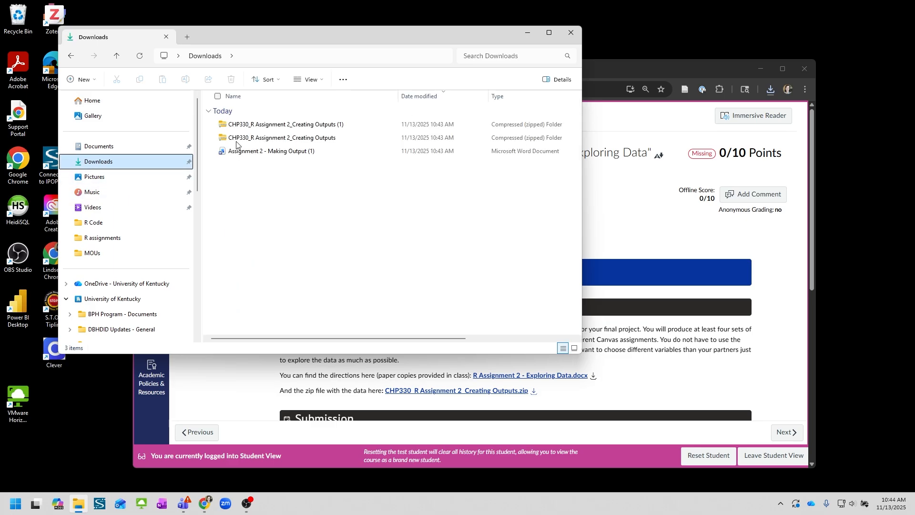
- Delete the duplicate zip CHP330_R Assignment 2_Creating Outputs (1) from Downloads
left_click(292, 128)
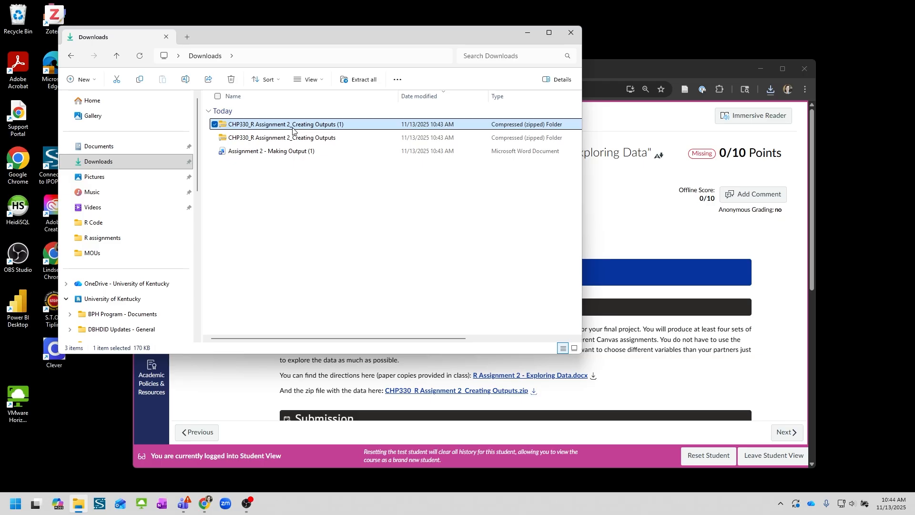
key("Delete")
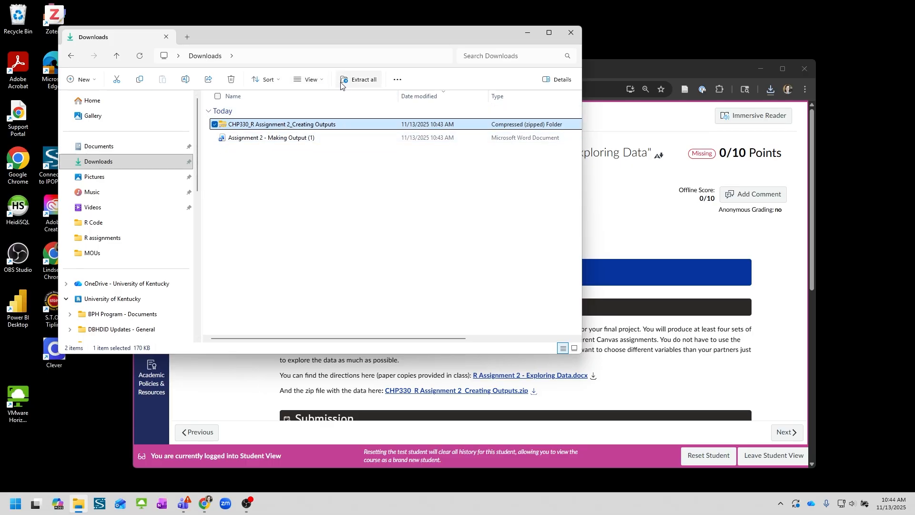
left_click(232, 199)
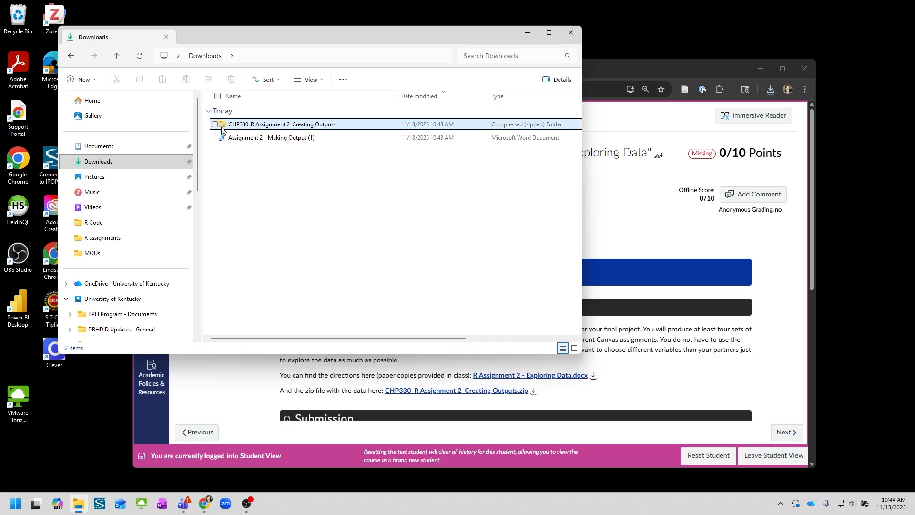
- Extract the CHP330_R Assignment 2_Creating Outputs zip into a folder of the same name in Downloads
left_click(523, 124)
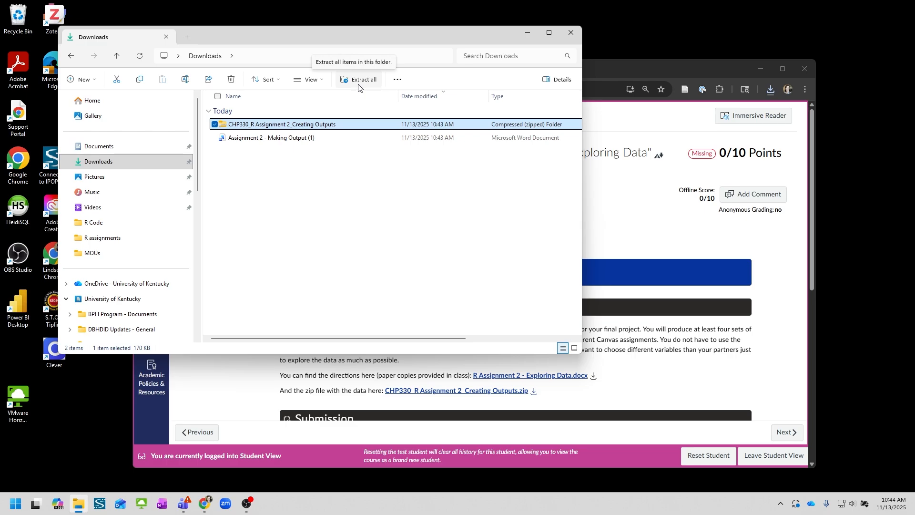
left_click(234, 139)
left_click(238, 126)
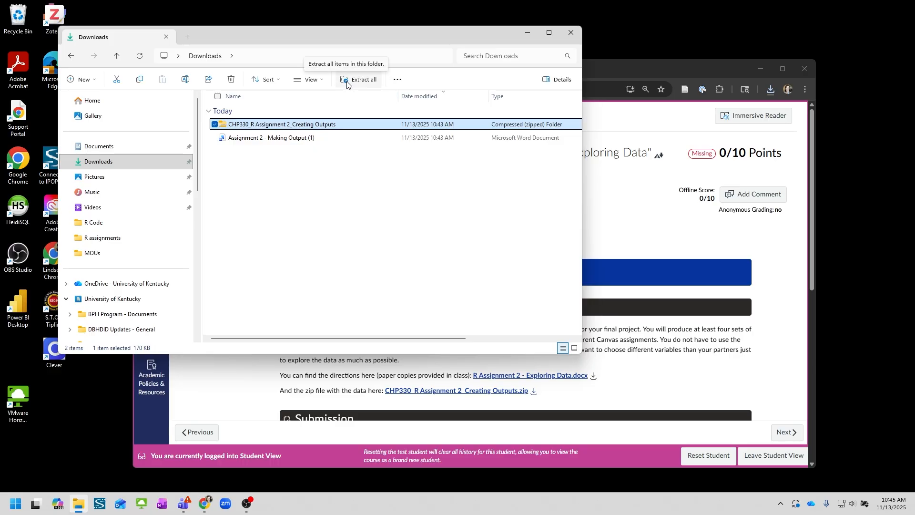
left_click(346, 81)
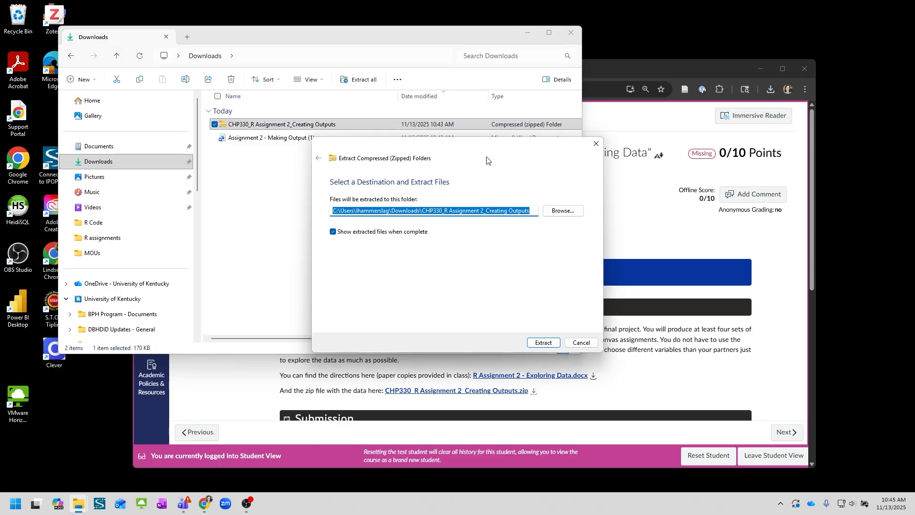
left_click(543, 343)
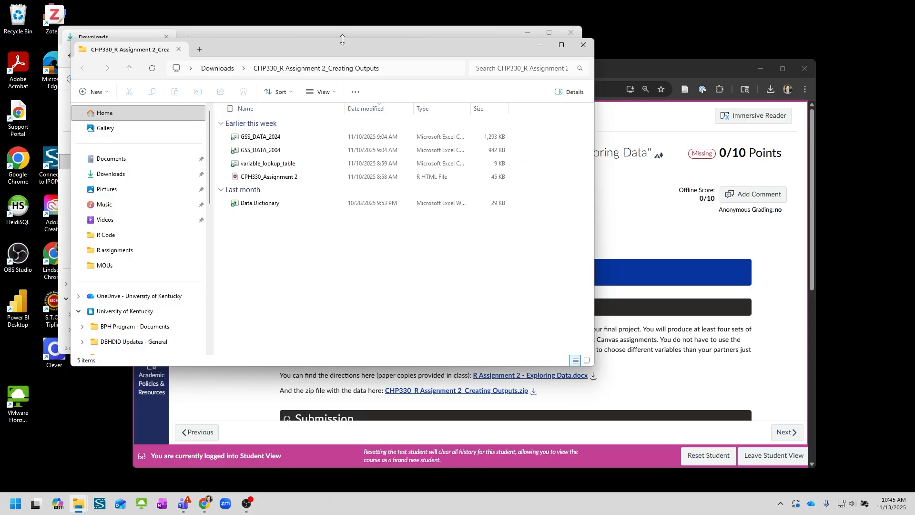
- Close the original Downloads window and sort the files in the extracted folder by name
left_click_drag(348, 51, 511, 106)
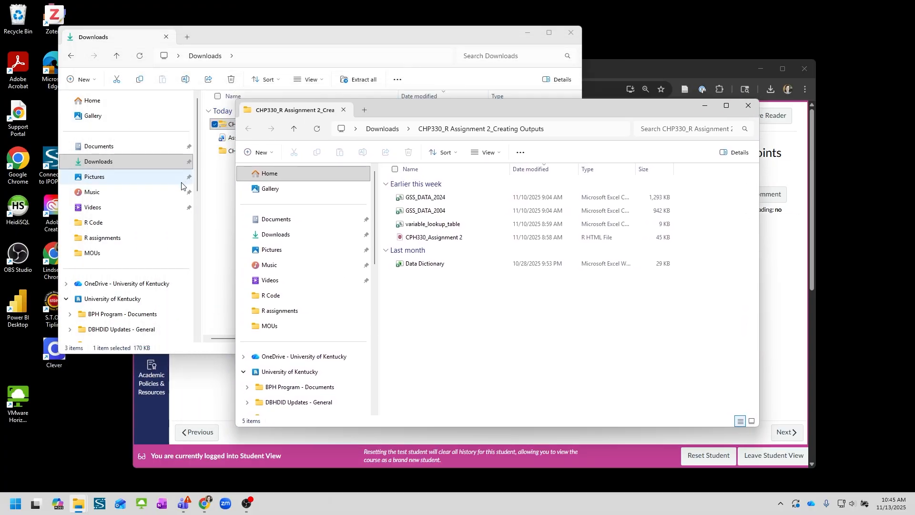
left_click(208, 195)
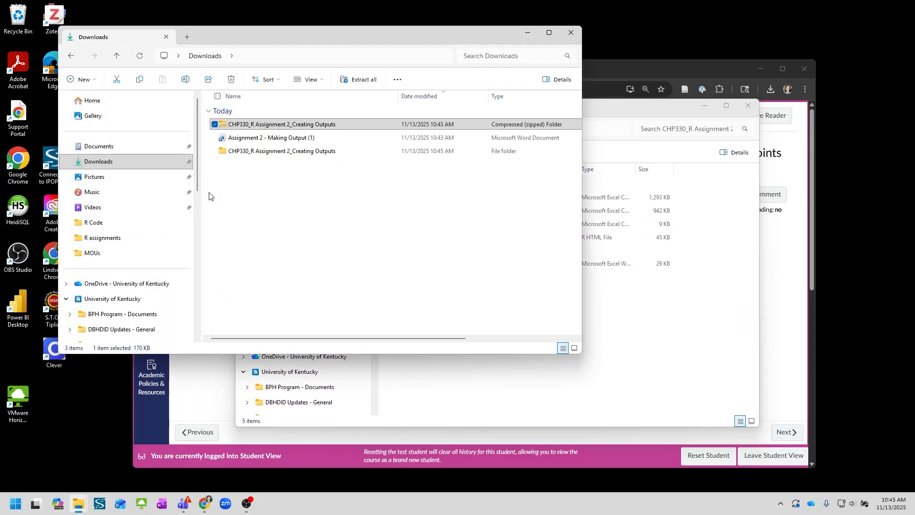
left_click(570, 32)
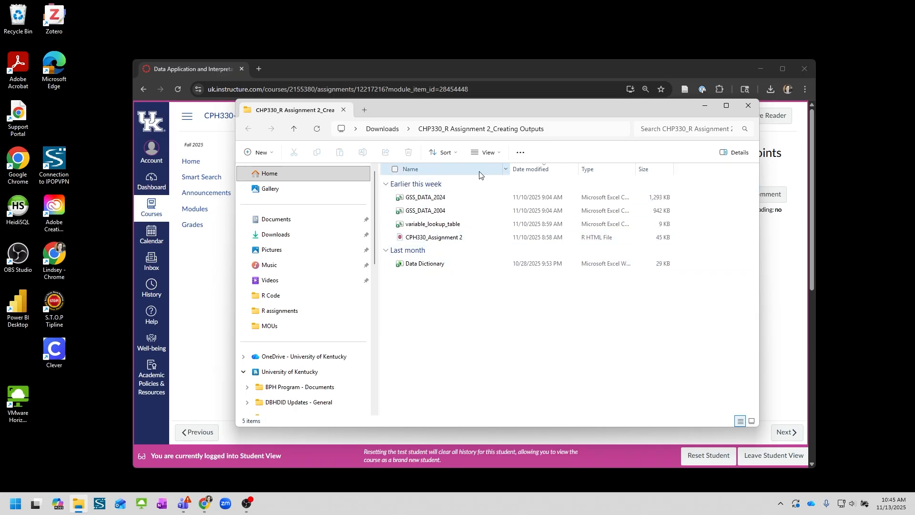
left_click(464, 172)
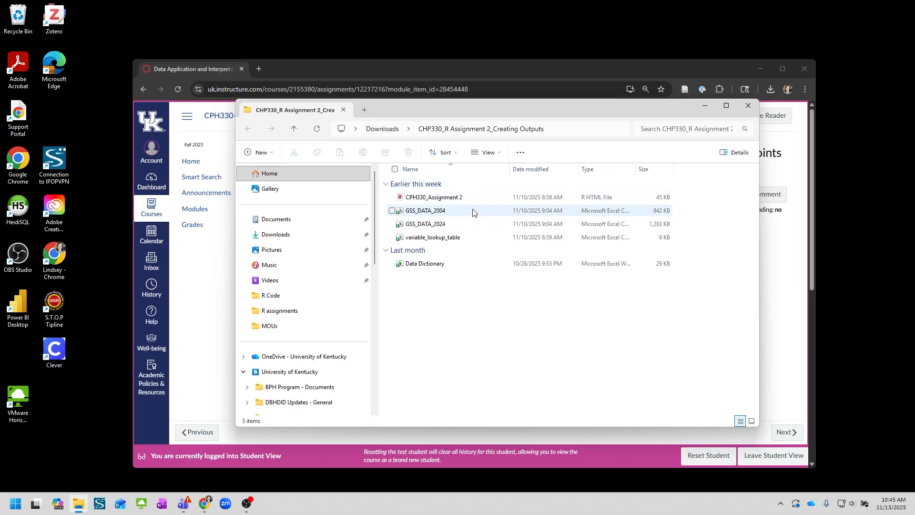
- Open the zipped Creating Outputs folder in Downloads and extract all its files again, replacing those in the destination
left_click(385, 130)
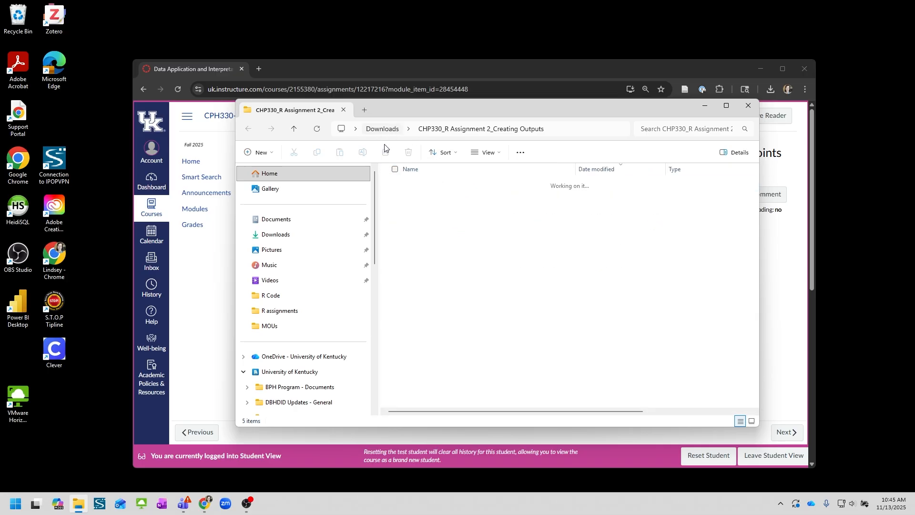
left_click(445, 200)
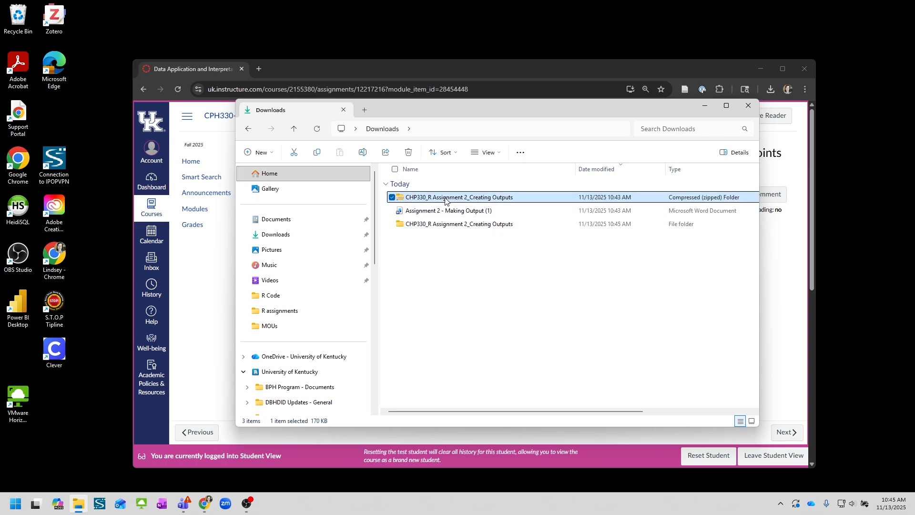
double_click(411, 197)
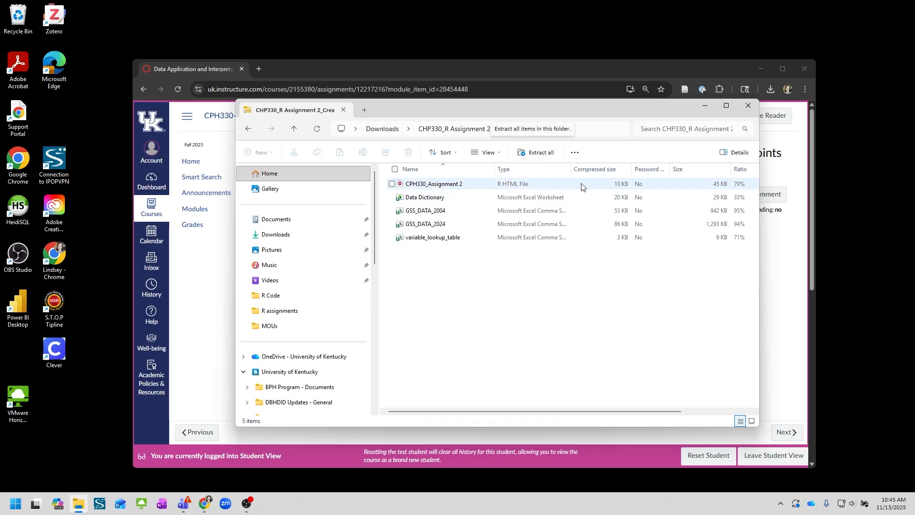
left_click(538, 155)
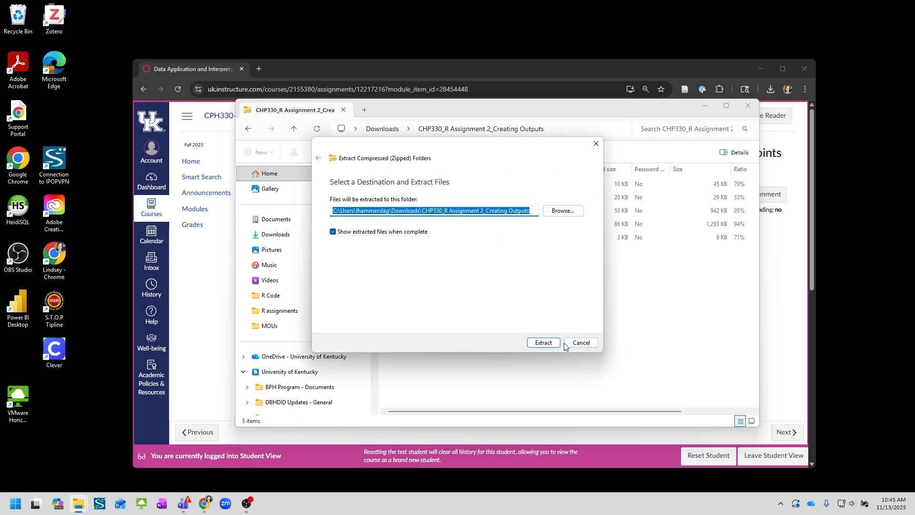
left_click(543, 343)
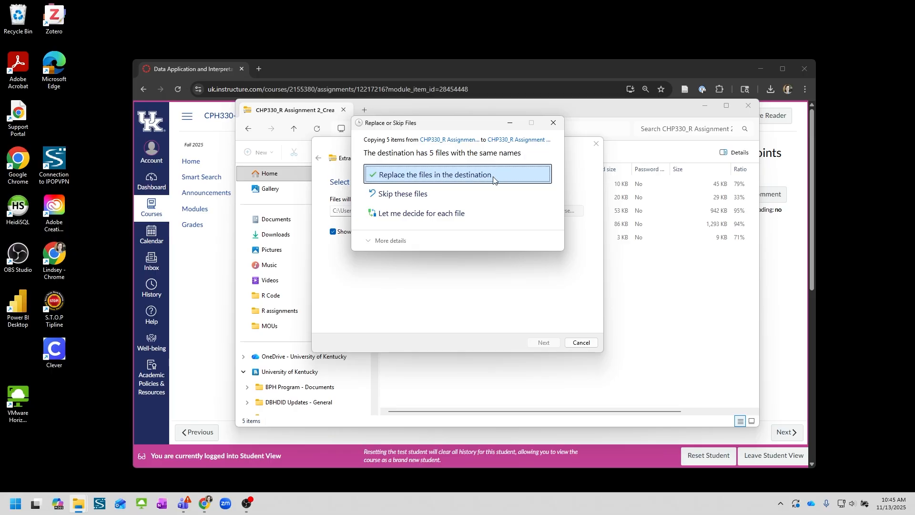
left_click(493, 179)
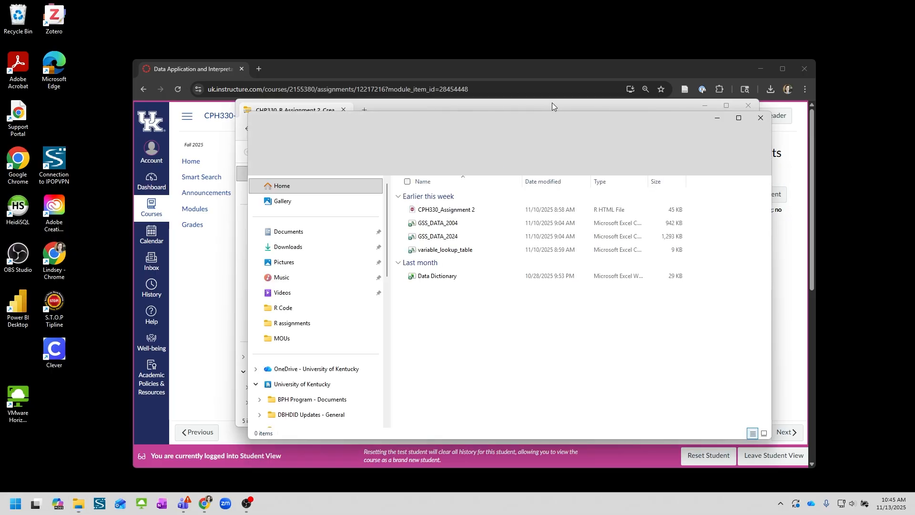
- Close the zipped folder's window and open CPH330_Assignment 2 from the extracted folder in RStudio
left_click(551, 102)
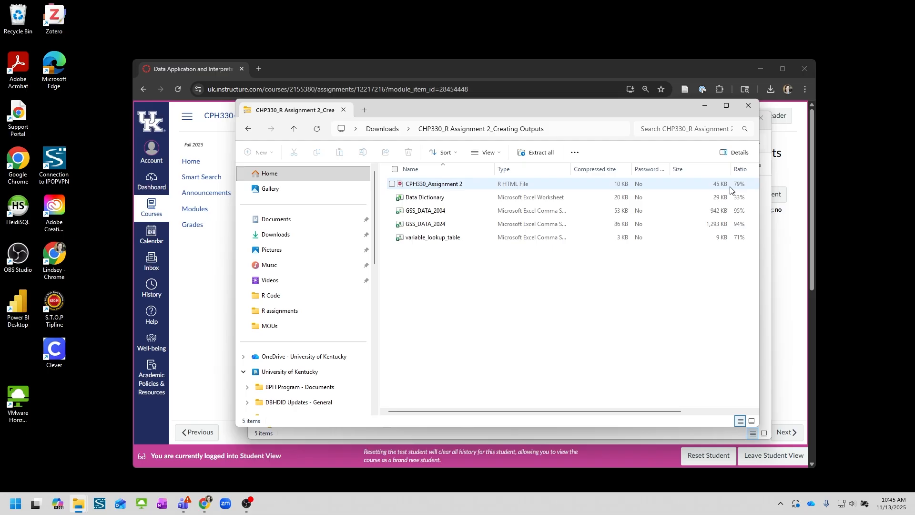
left_click(749, 105)
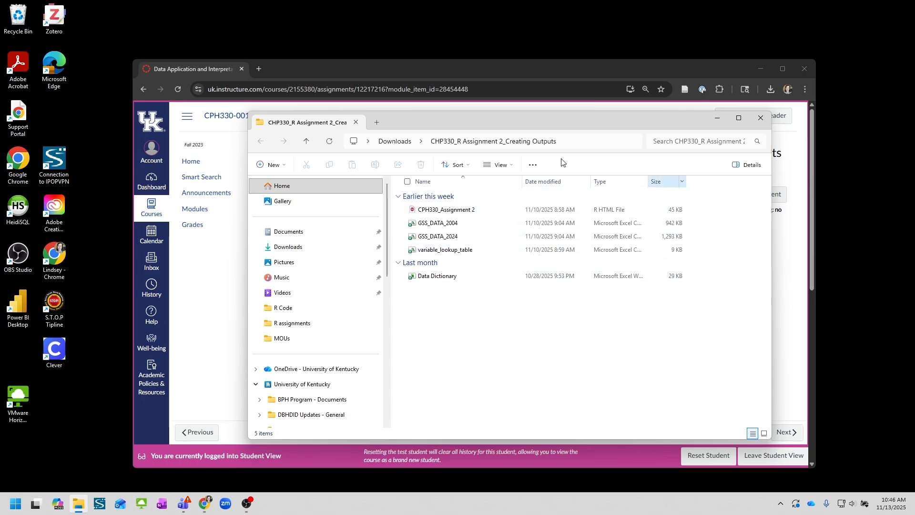
double_click(442, 210)
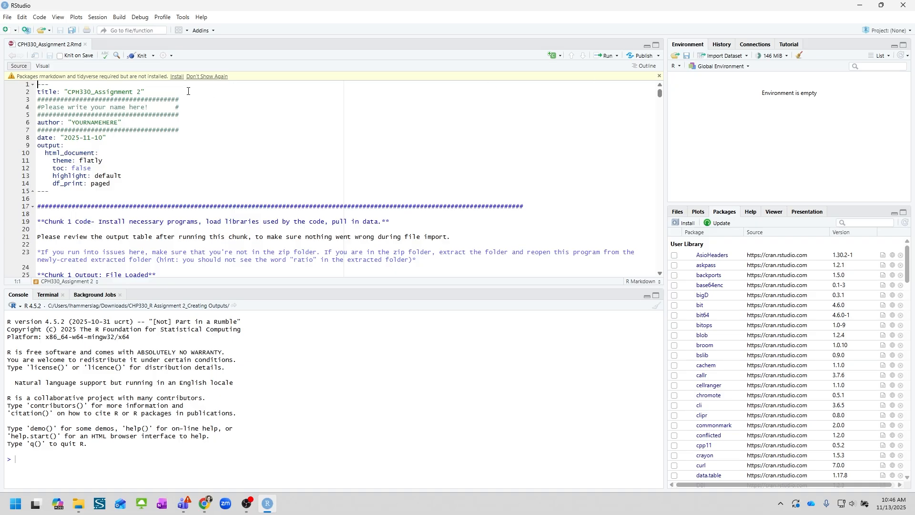
- Install the missing rmarkdown and tidyverse packages, and restart RStudio by reopening CPH330_Assignment 2 from the extracted folder
left_click(176, 77)
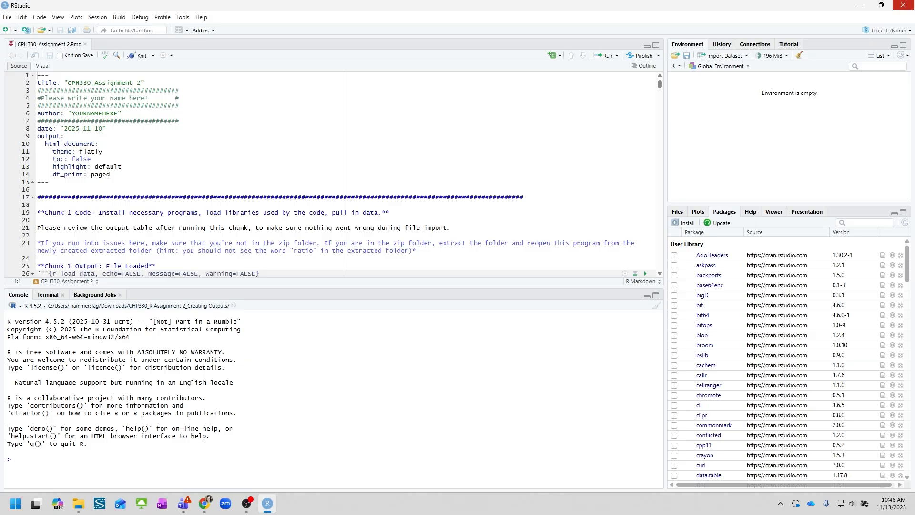
left_click(903, 5)
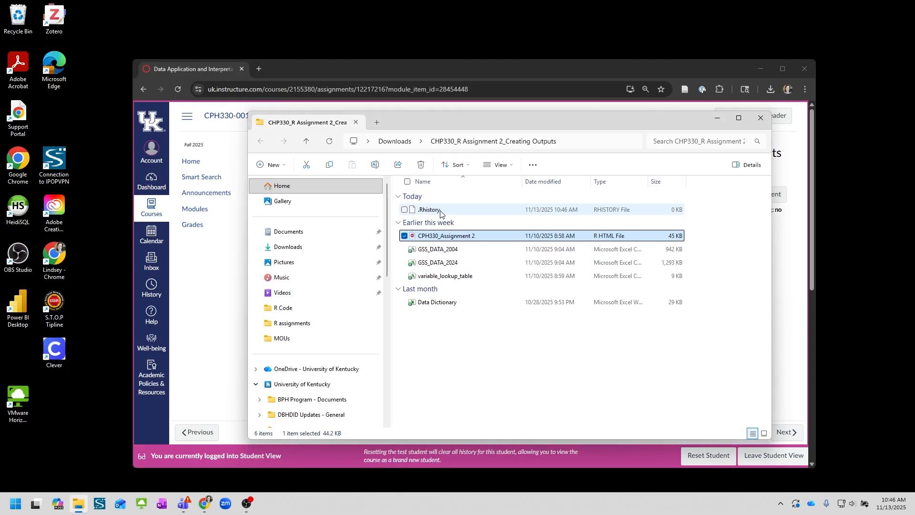
double_click(444, 237)
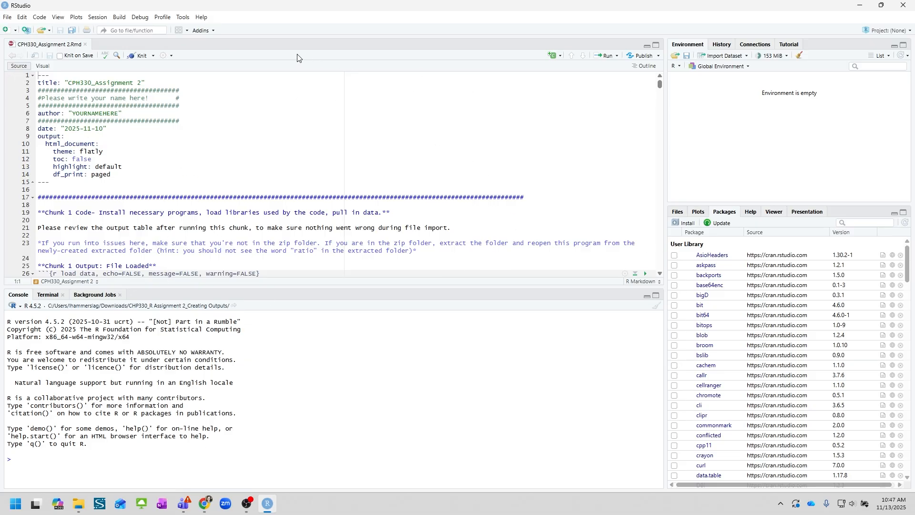
- Search the installed packages for tidy and show the file list of the working folder
left_click(677, 212)
left_click(722, 212)
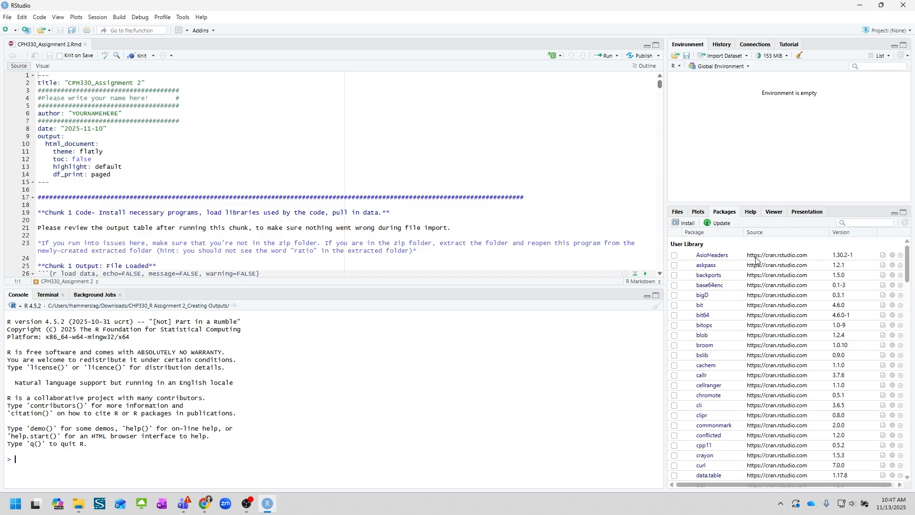
left_click(867, 222)
type("tidy")
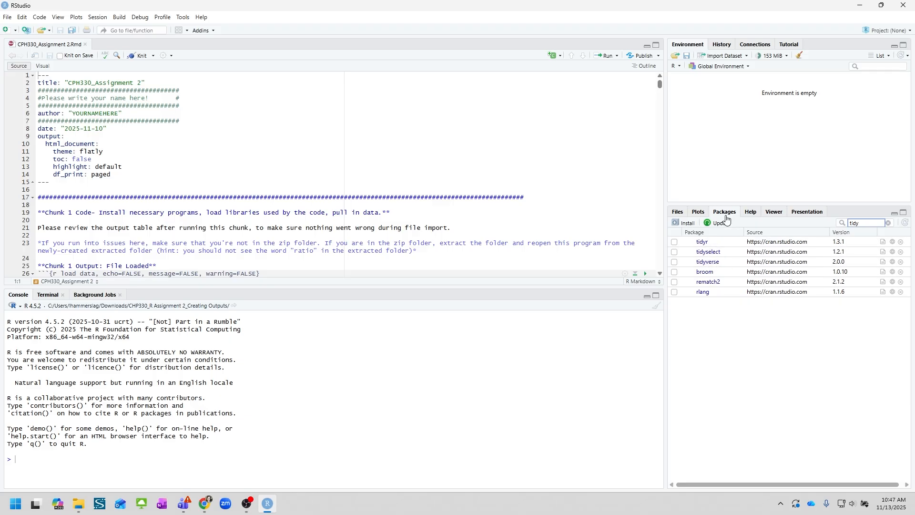
left_click(676, 212)
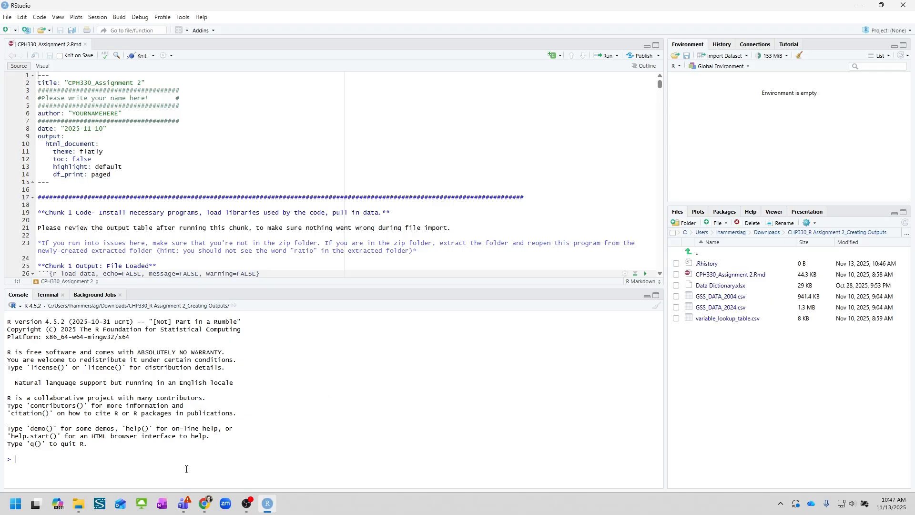
- Open the Assignment 2 - Making Output (1) Word document from Downloads and maximize its window
left_click(78, 504)
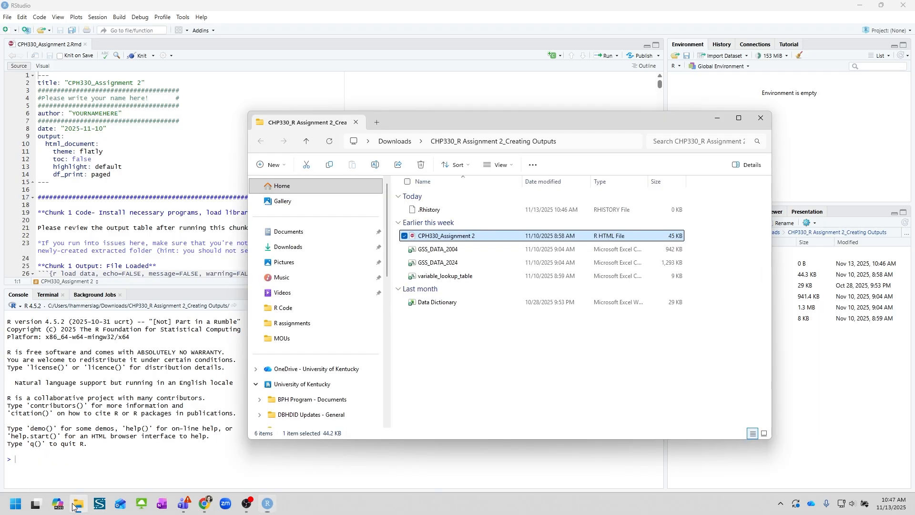
left_click(395, 141)
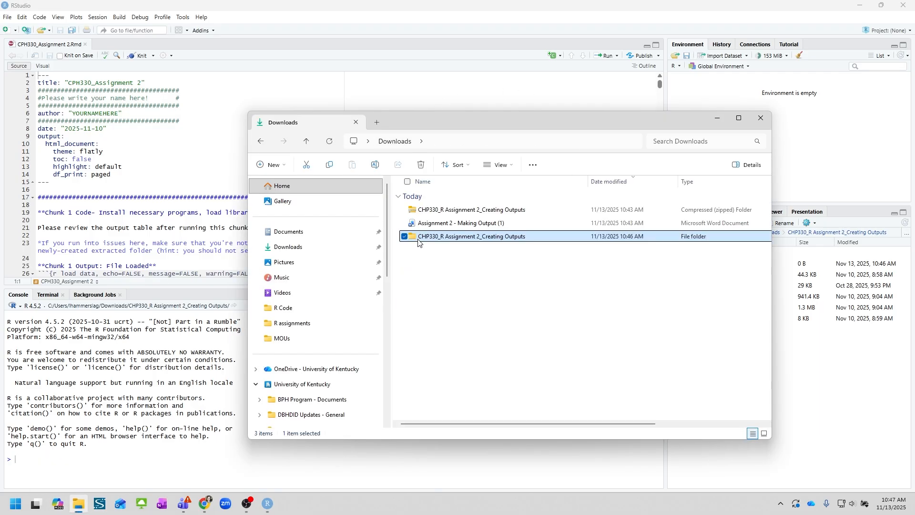
left_click(430, 224)
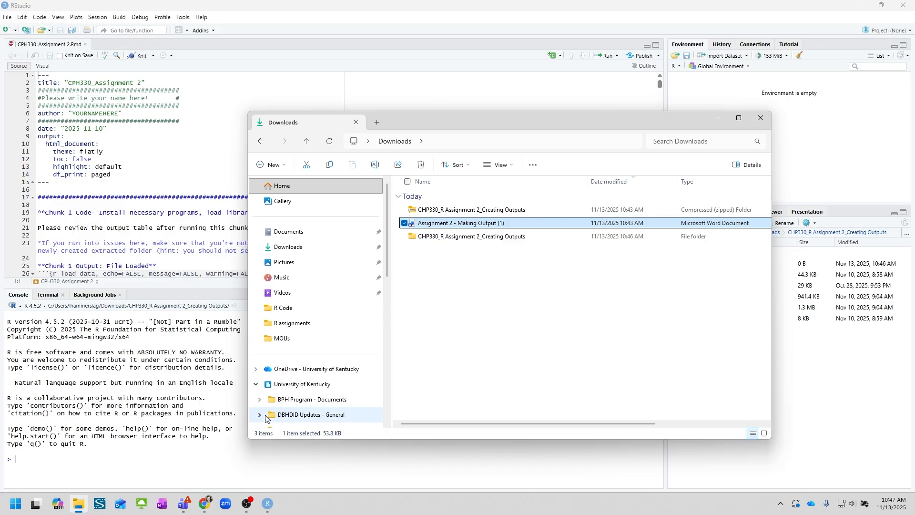
left_click(204, 504)
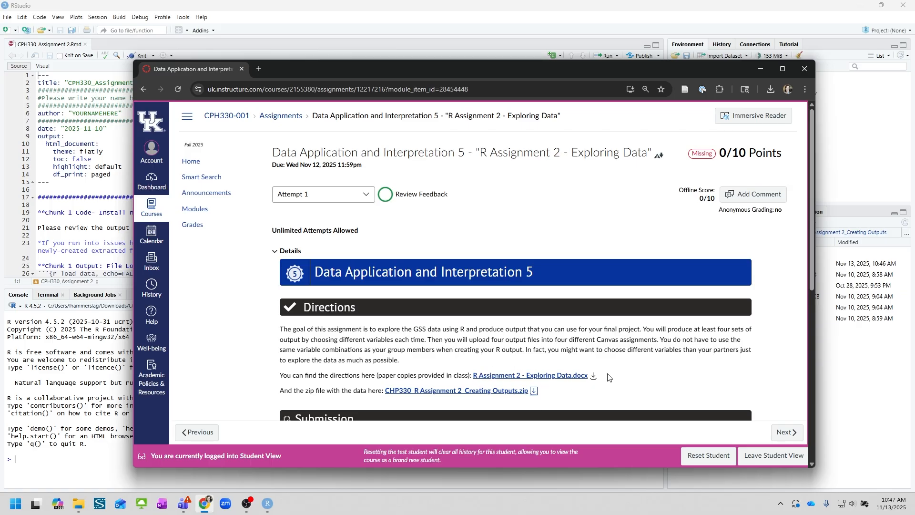
key("alt+Tab")
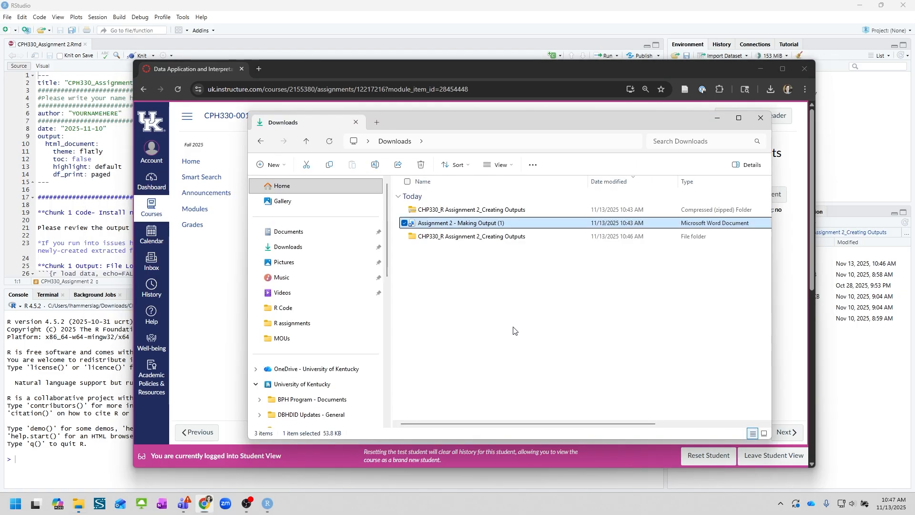
double_click(426, 226)
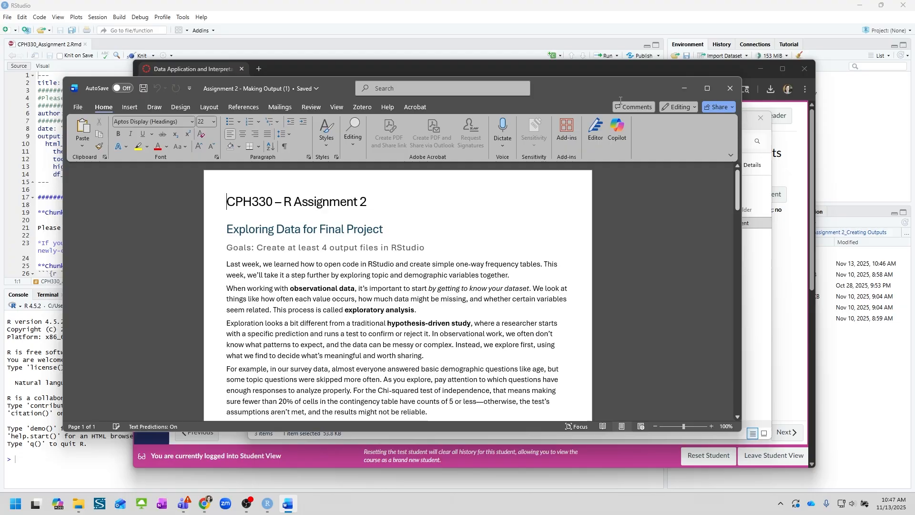
double_click(592, 86)
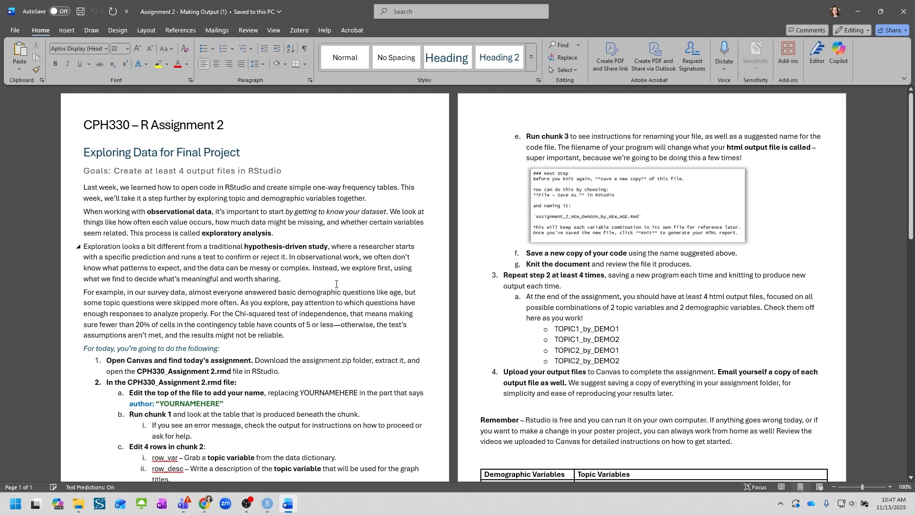
- Examine instruction 1 of the assignment, highlighting the parts on extracting the zip folder and opening CPH330_Assignment 2.rmd
scroll(336, 284, "up", 7)
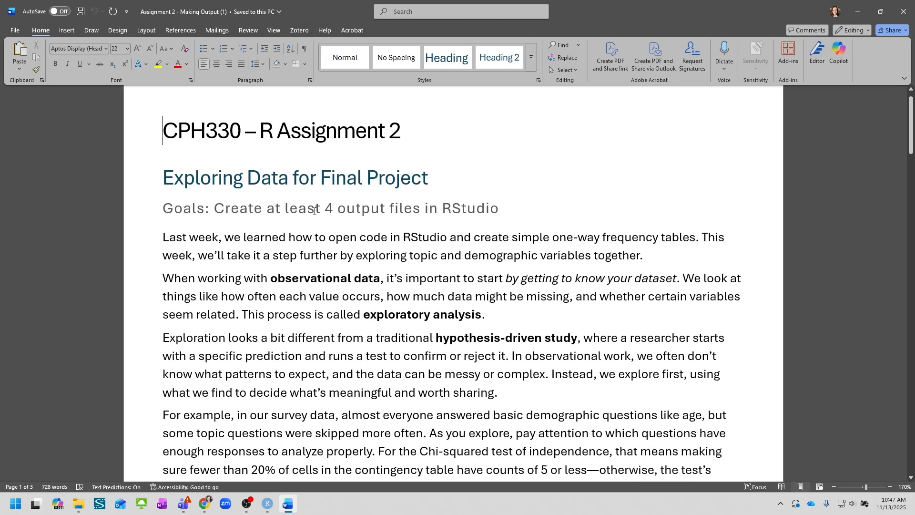
scroll(295, 188, "down", 1)
scroll(167, 222, "down", 7)
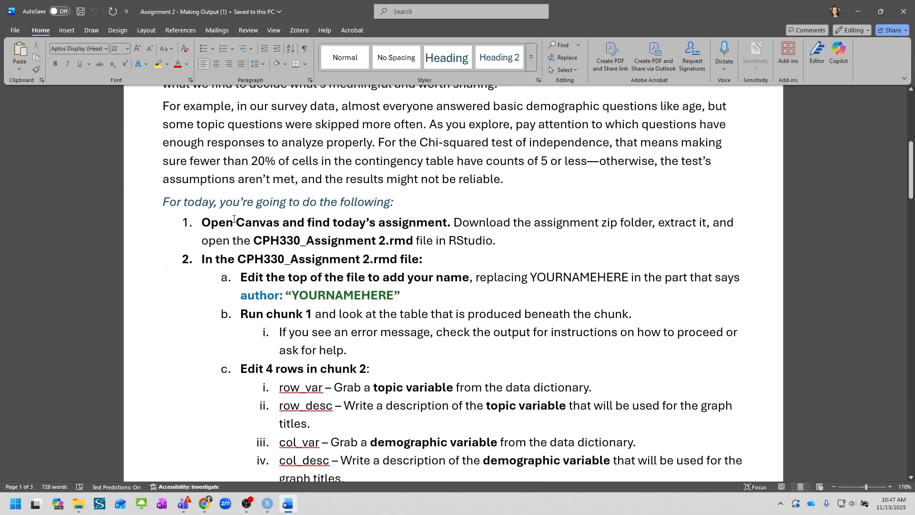
scroll(233, 218, "down", 2)
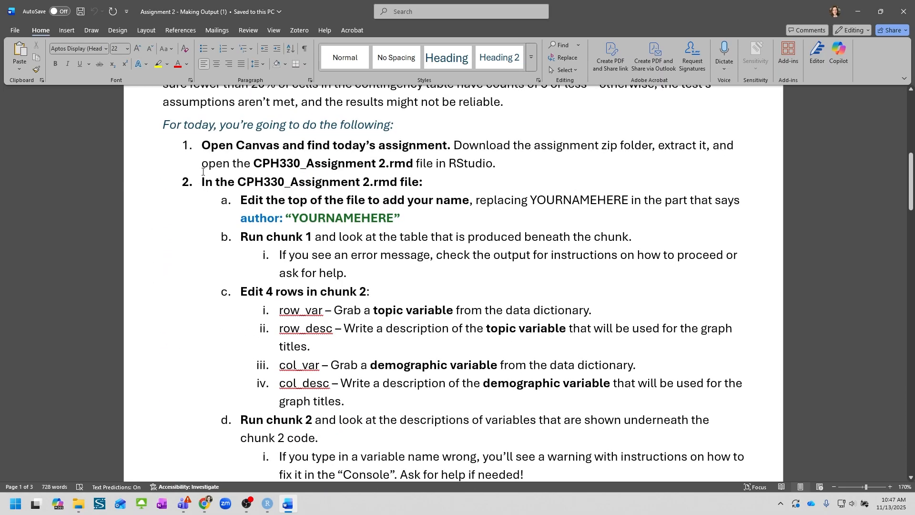
left_click_drag(202, 141, 522, 173)
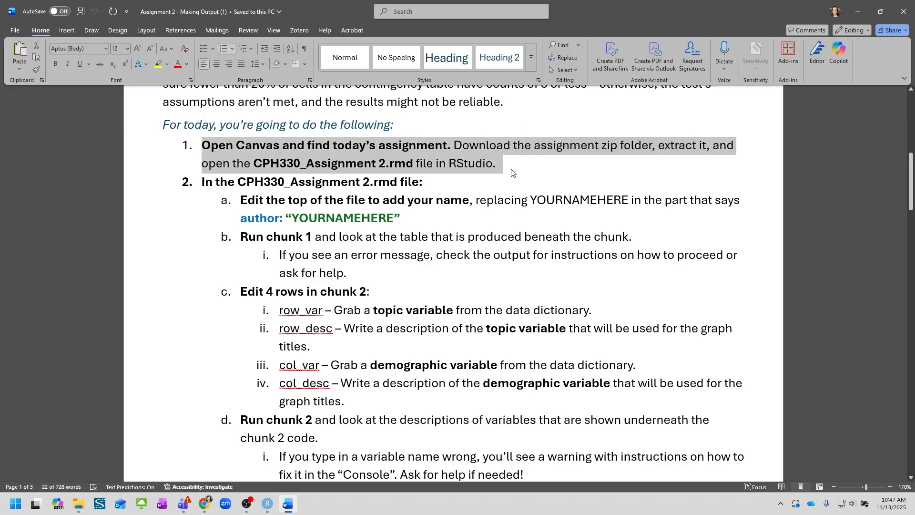
left_click(514, 171)
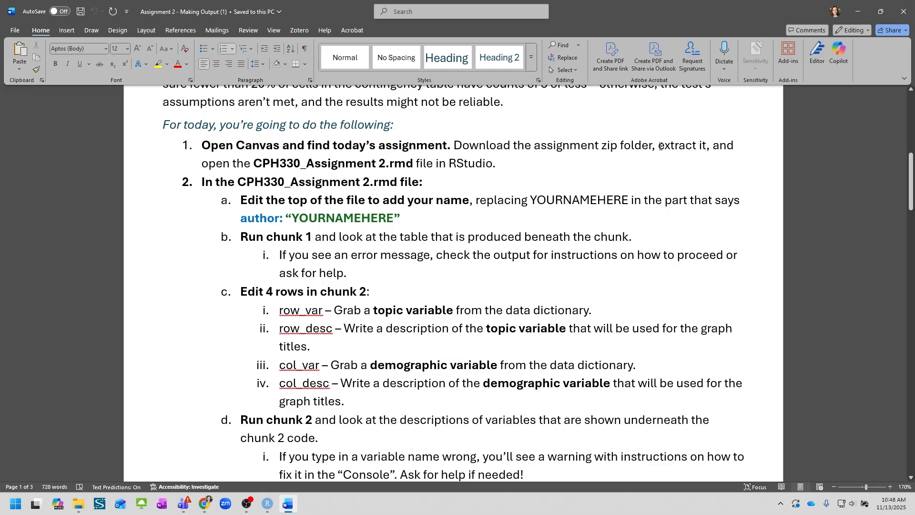
left_click_drag(660, 147, 708, 153)
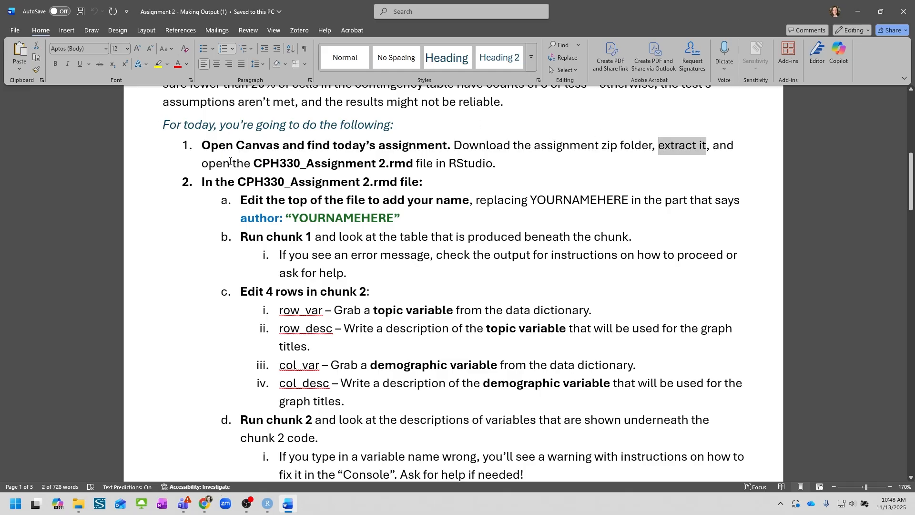
left_click_drag(256, 165, 414, 165)
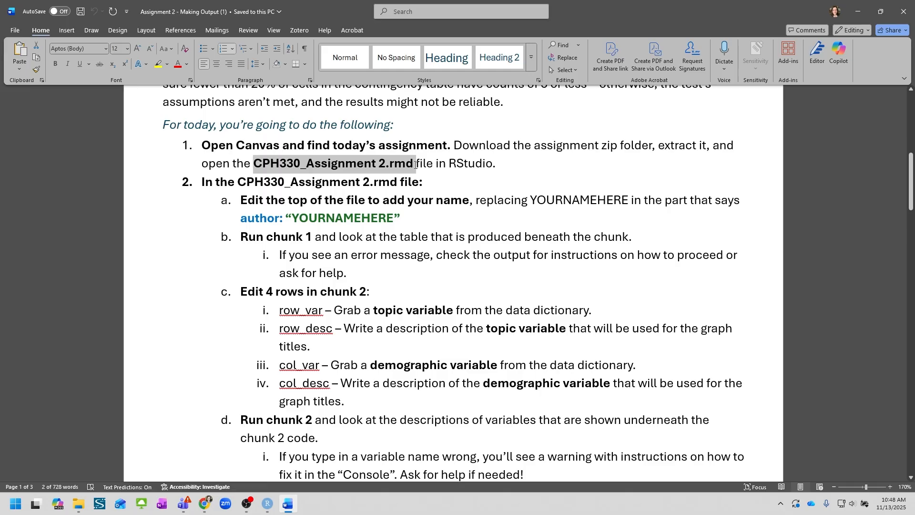
left_click(532, 167)
- Switch to File Explorer, open the extracted CHP330_R Assignment 2_Creating Outputs folder and select CPH330_Assignment 2
key("alt+Tab")
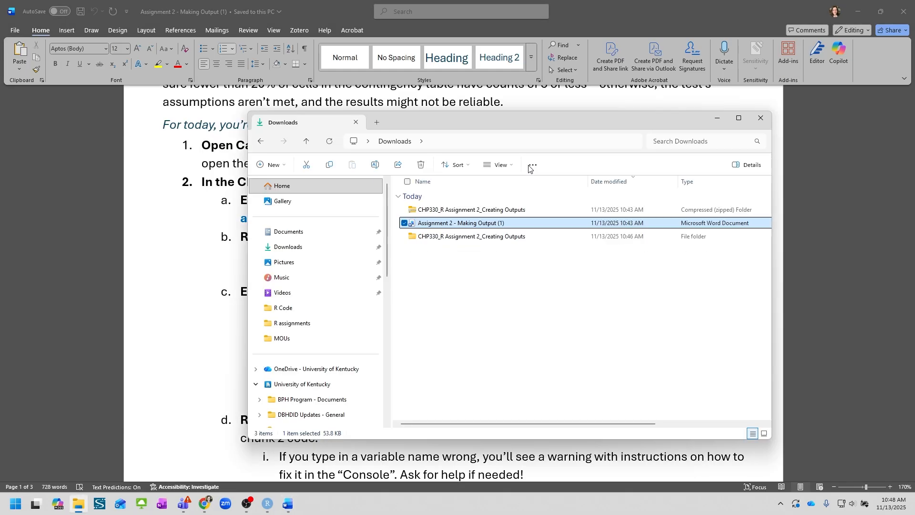
left_click(512, 316)
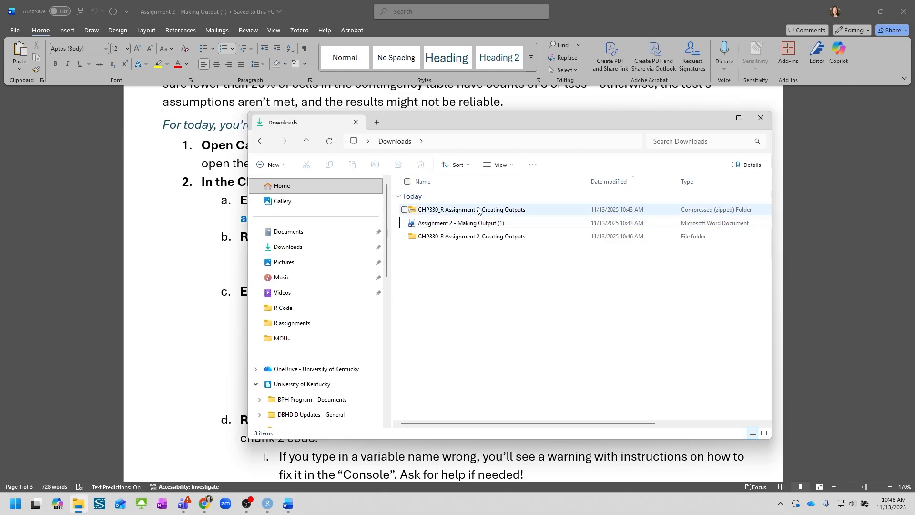
double_click(474, 240)
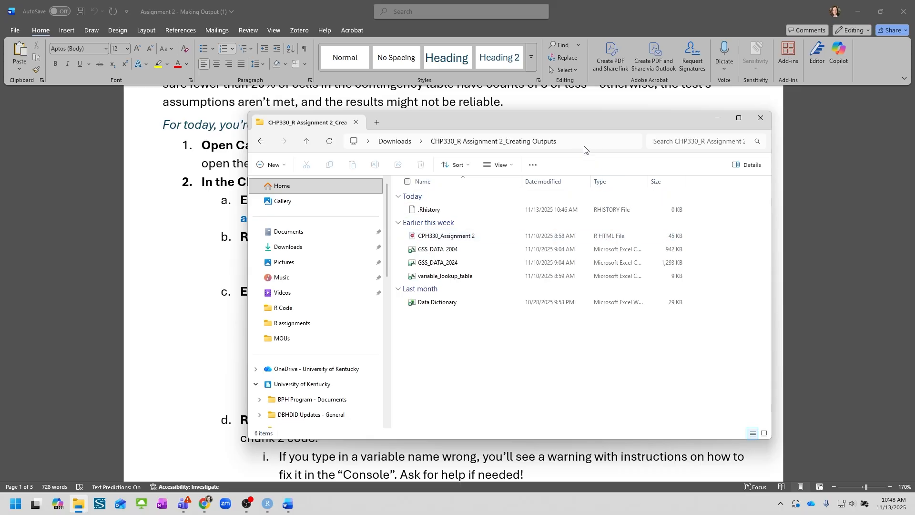
left_click(415, 237)
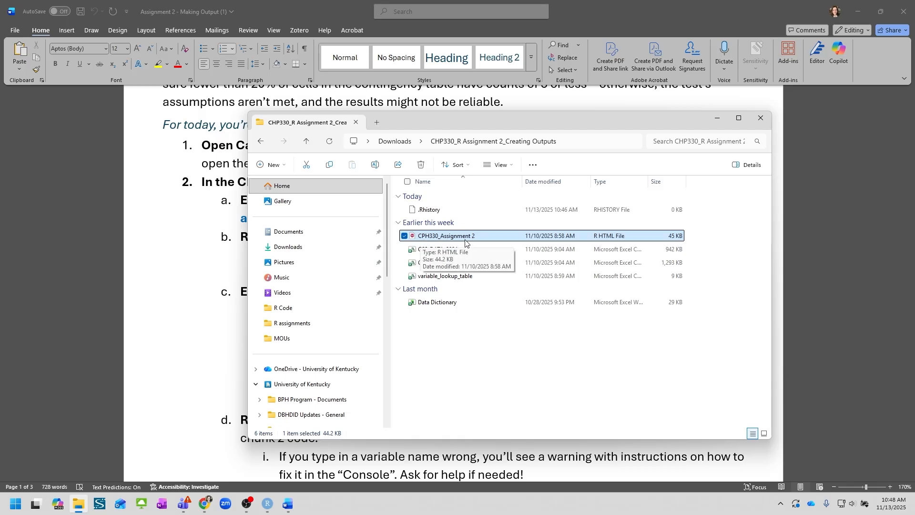
- Return to the Word instructions and highlight instruction 2a on replacing YOURNAMEHERE in the author line
key("alt+Tab")
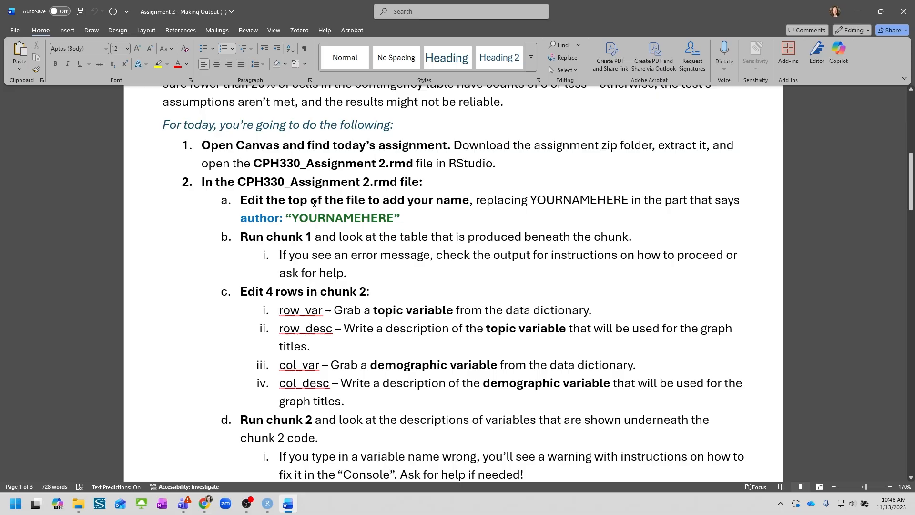
left_click_drag(240, 200, 461, 197)
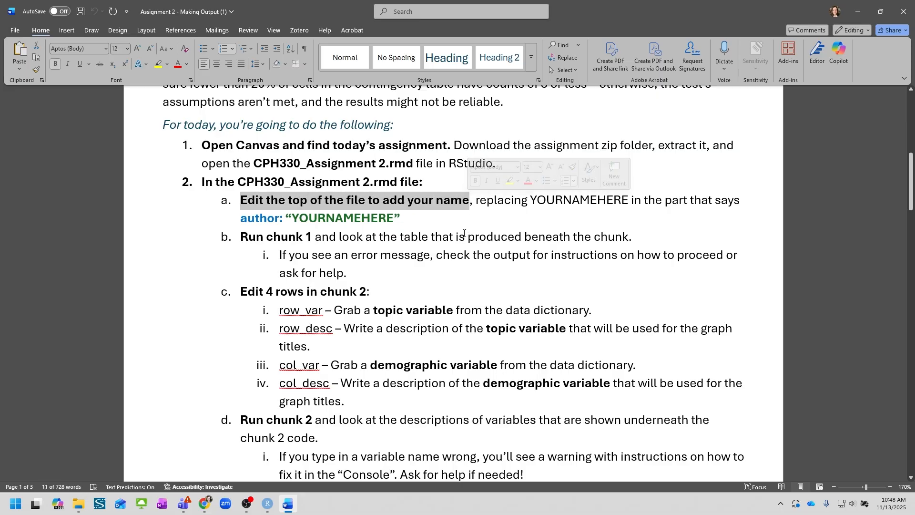
double_click(340, 217)
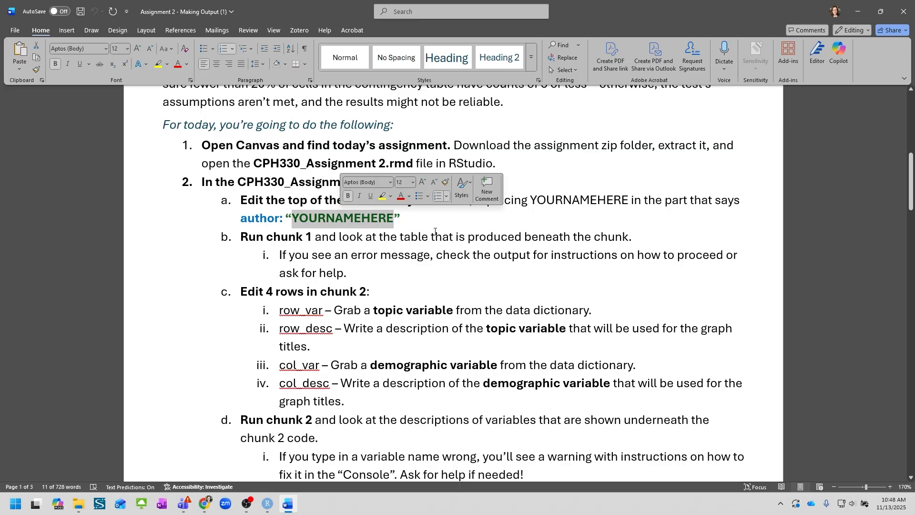
left_click(437, 222)
- In RStudio, replace YOURNAMEHERE in the author line with the student's full name and set the date to 2025-11-13
key("alt+Tab")
key("alt+Tab")
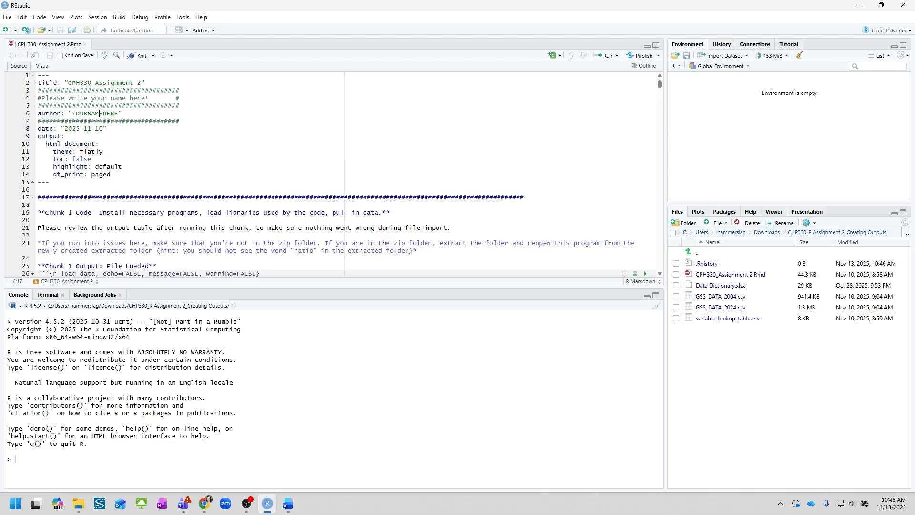
double_click(99, 113)
type("Lindsey Hammerslag")
left_click(100, 130)
key("Delete")
type("3")
- Check the Run chunk 1 instruction in Word and run the load data chunk of CPH330_Assignment 2 in RStudio
key("alt+Tab")
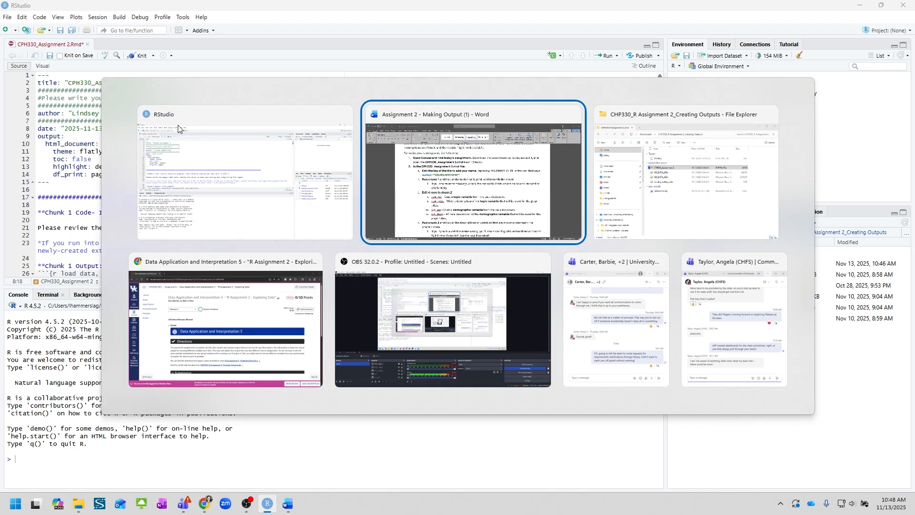
left_click_drag(242, 237, 496, 298)
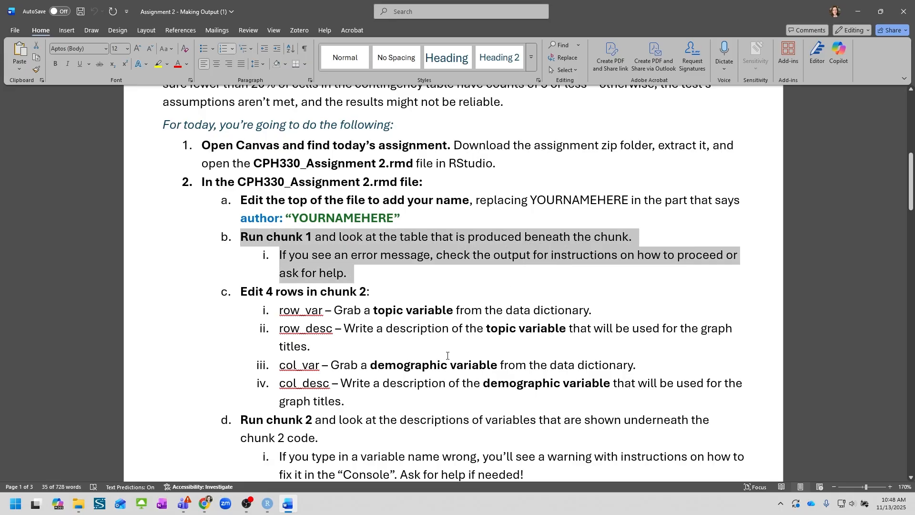
key("alt+Tab")
scroll(100, 172, "down", 3)
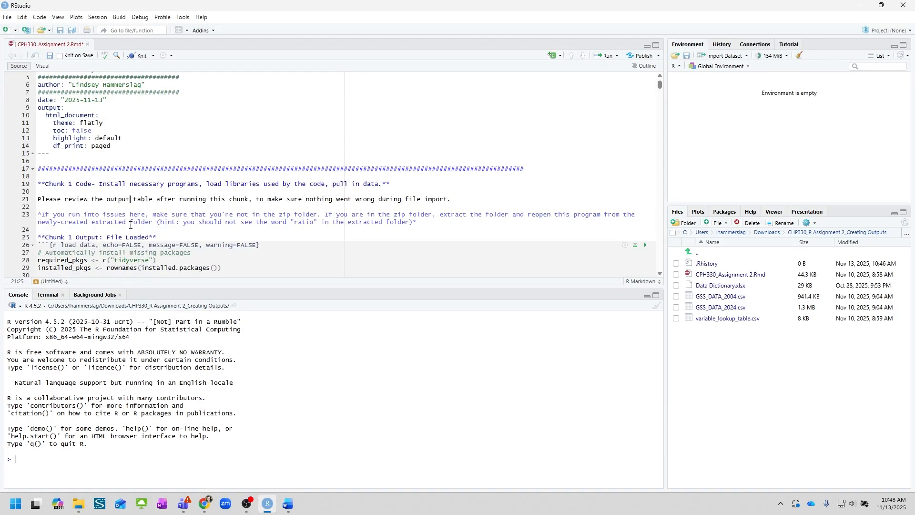
left_click_drag(38, 140, 544, 141)
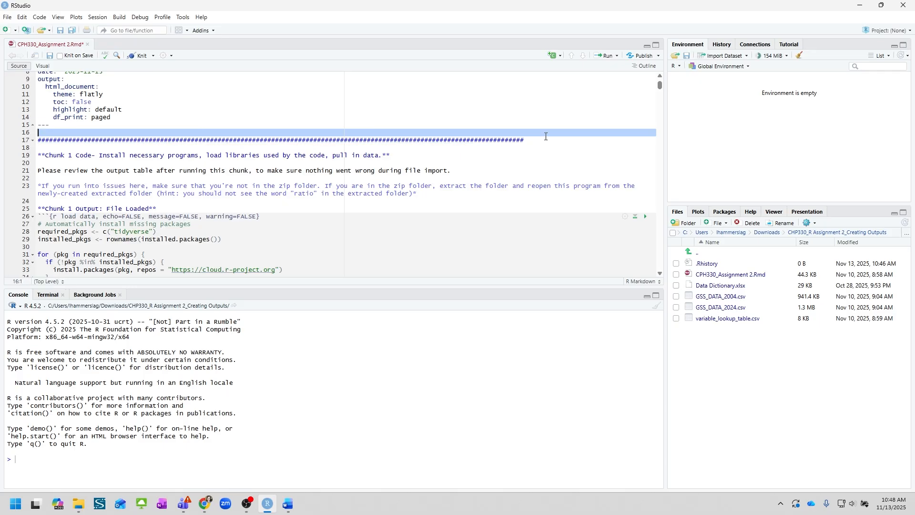
left_click(546, 142)
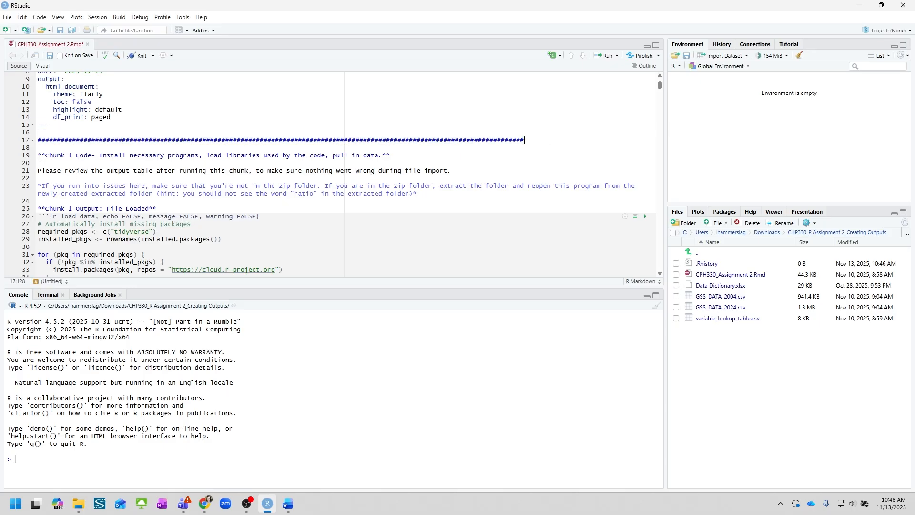
left_click(46, 209)
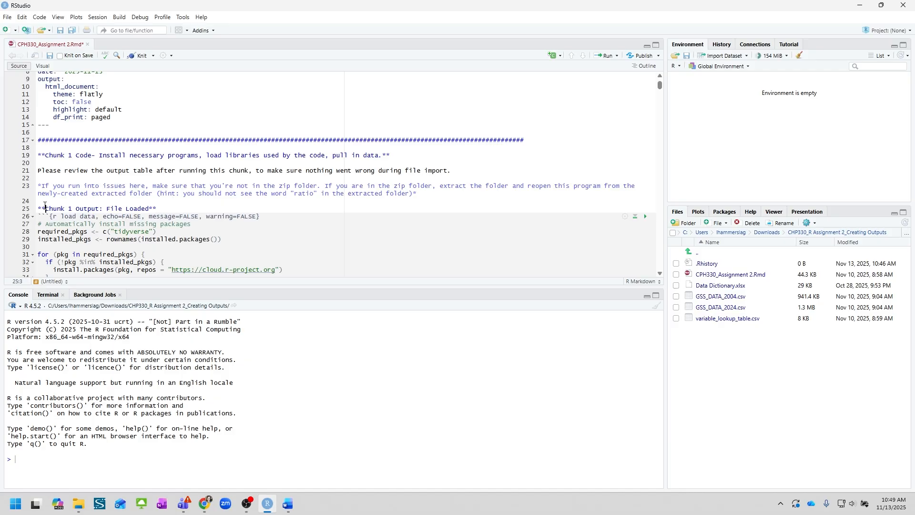
left_click(646, 218)
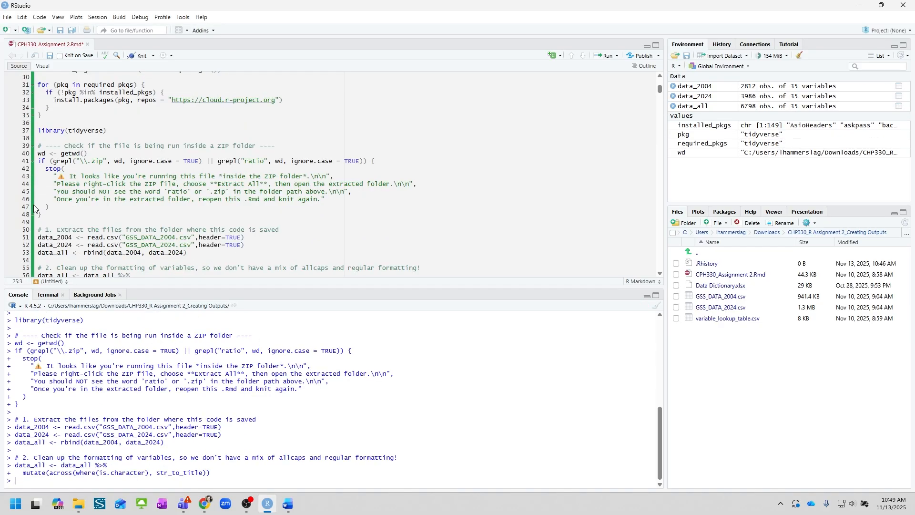
- Review the chunk 1 code and examine the data_all table produced beneath it, down to the Chunk 2 heading
scroll(35, 210, "down", 2)
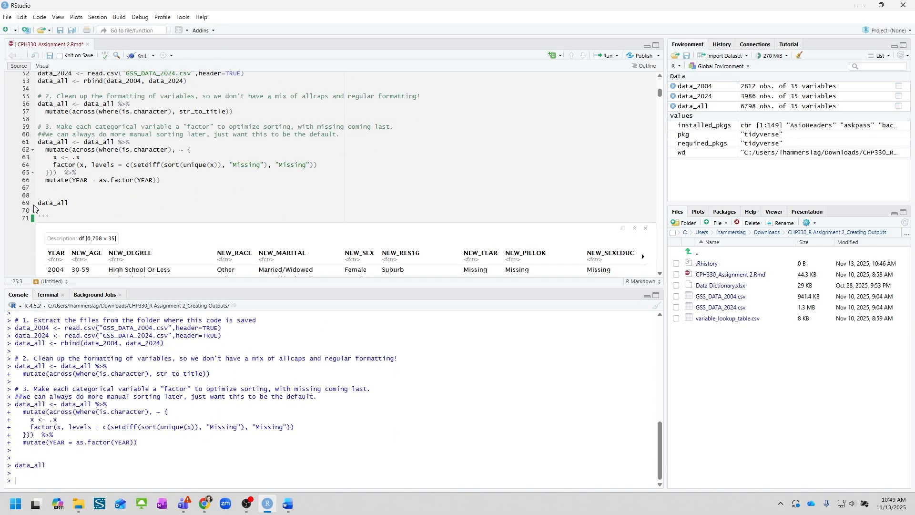
scroll(37, 202, "up", 4)
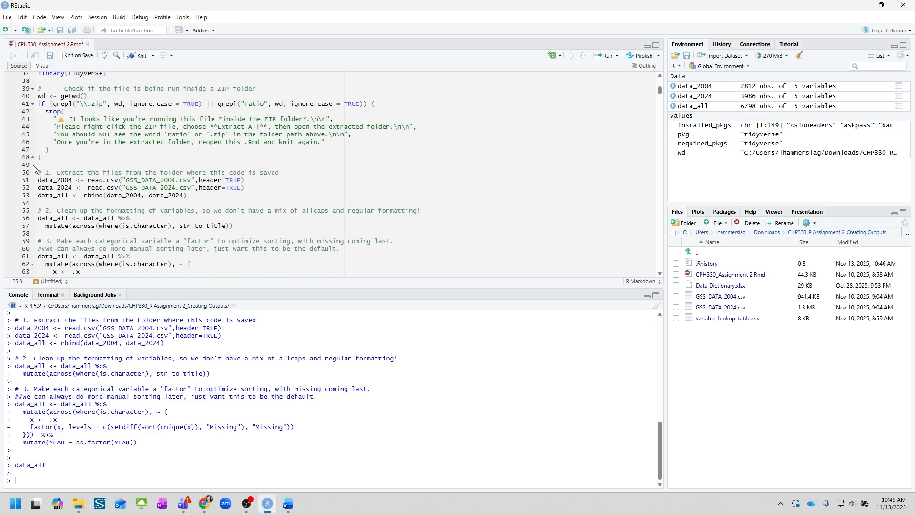
scroll(94, 216, "down", 5)
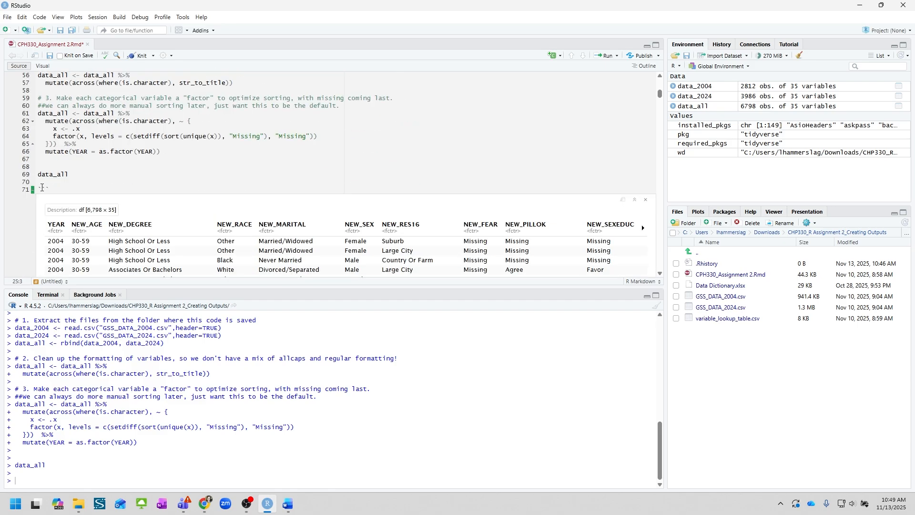
scroll(35, 211, "down", 3)
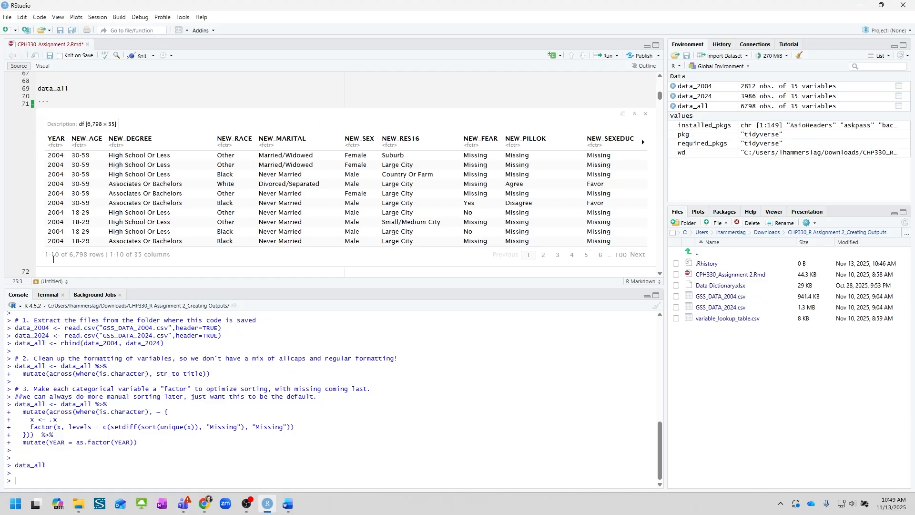
scroll(213, 203, "up", 10)
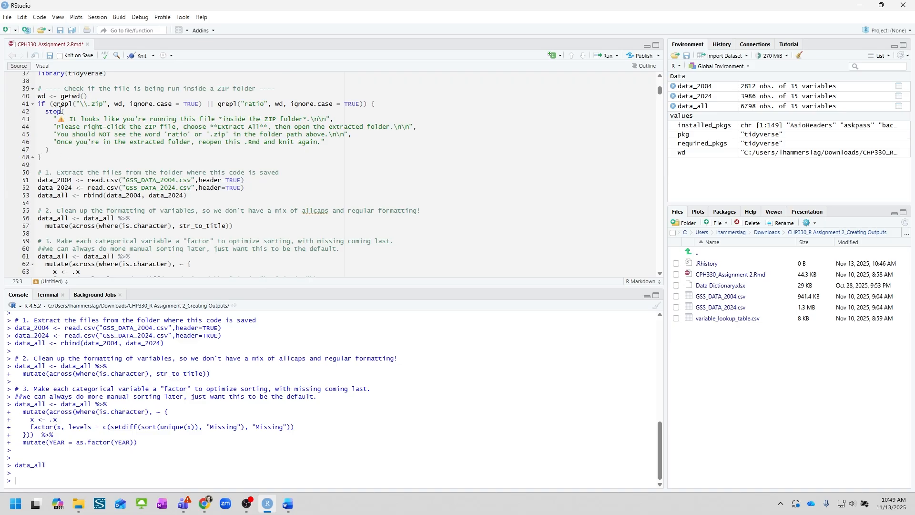
scroll(78, 152, "down", 10)
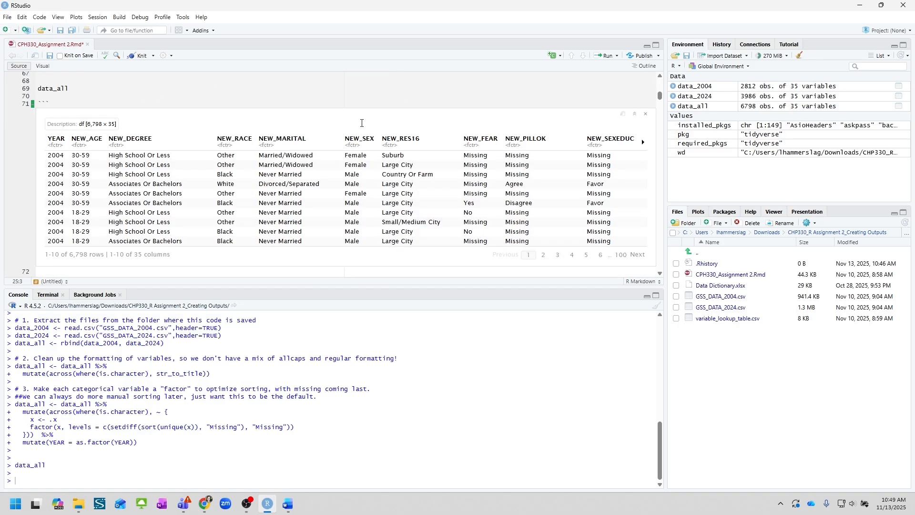
scroll(43, 141, "up", 1)
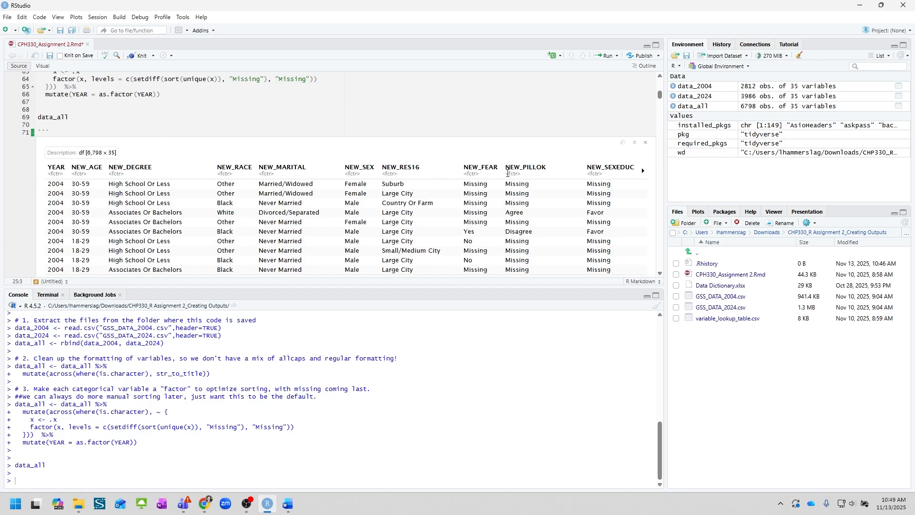
scroll(508, 174, "down", 1)
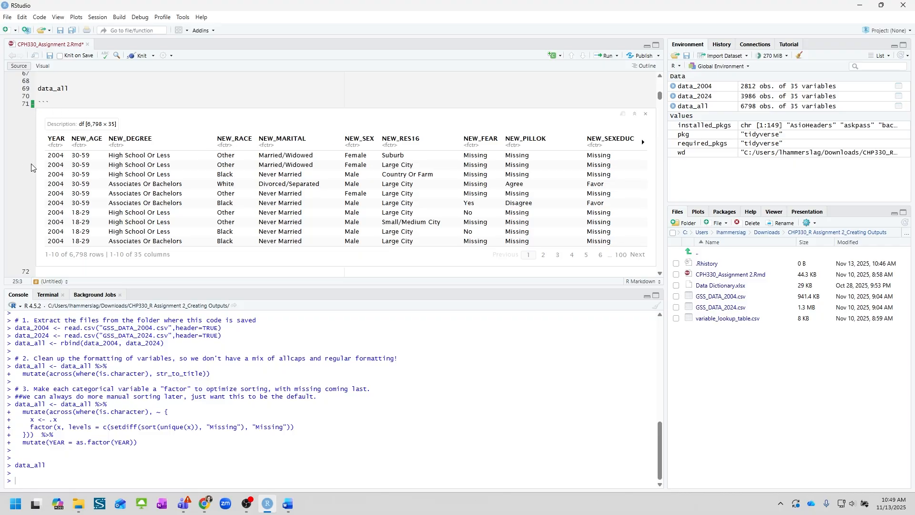
scroll(31, 167, "down", 2)
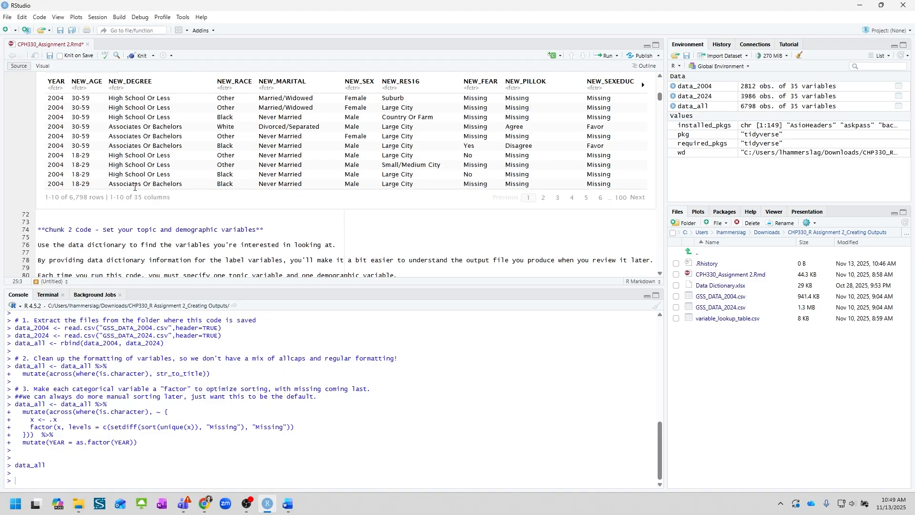
- Switch to the Word instructions and read step 2c on editing 4 rows in chunk 2, highlighting its heading line
key("alt+Tab")
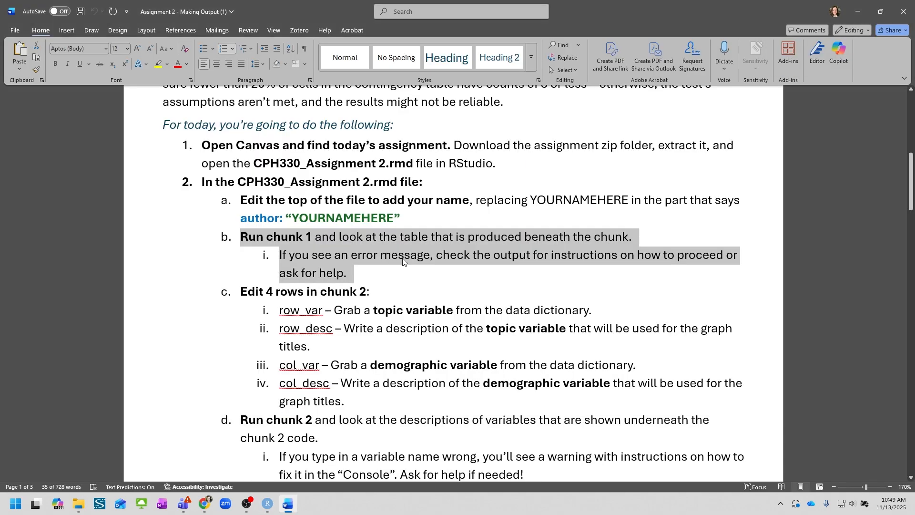
left_click(404, 257)
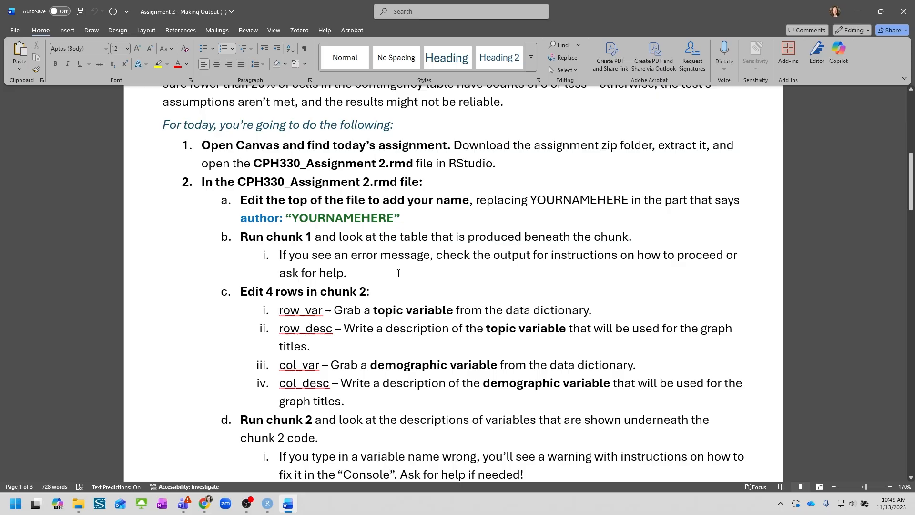
scroll(357, 286, "down", 2)
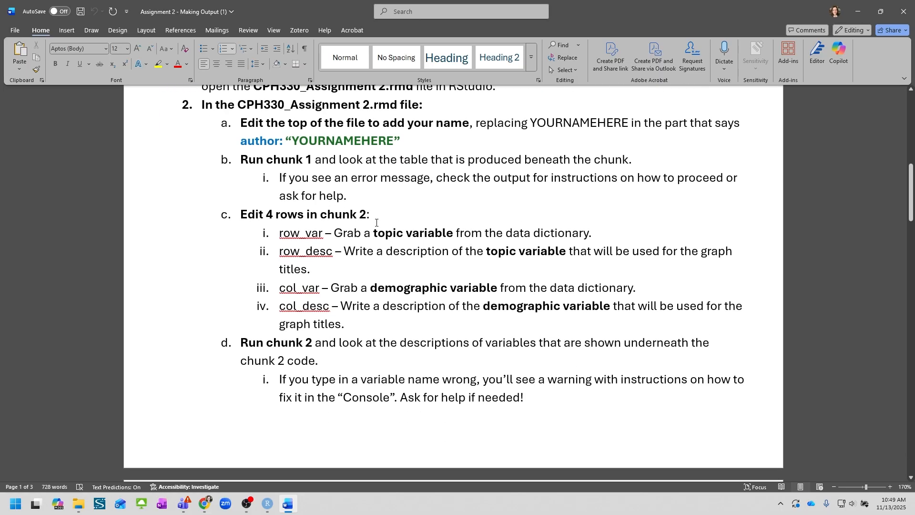
left_click_drag(379, 217, 222, 218)
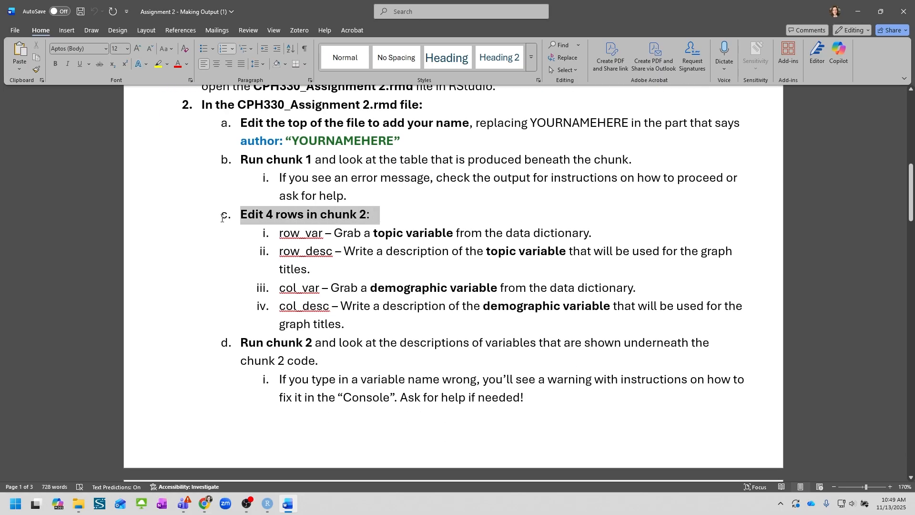
left_click(399, 222)
scroll(399, 222, "up", 1)
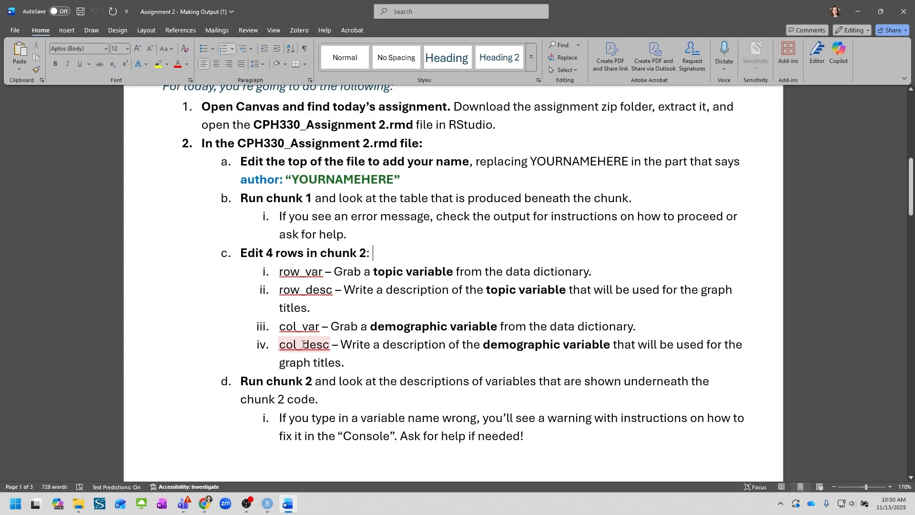
- Switch to File Explorer and open the Data Dictionary workbook from the CHP330_R Assignment 2_Creating Outputs folder
key("alt+Tab")
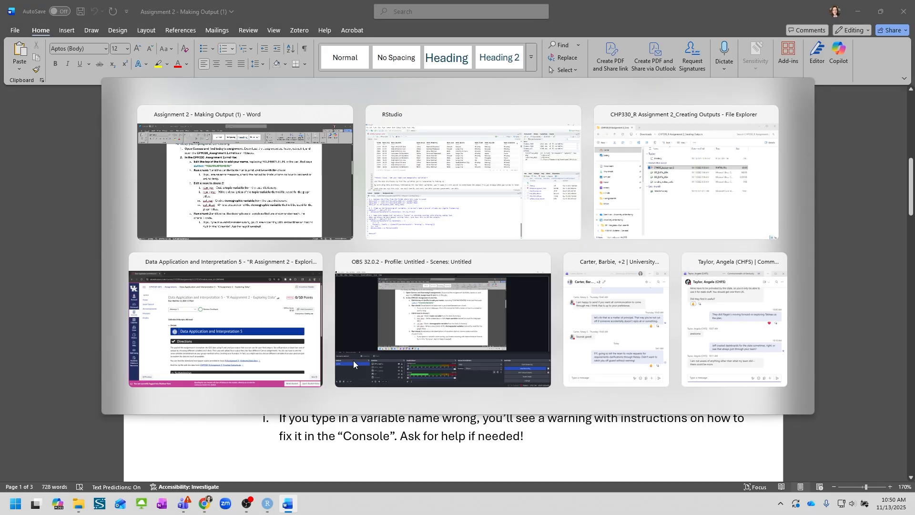
key("alt+Tab")
key("alt+Tab")
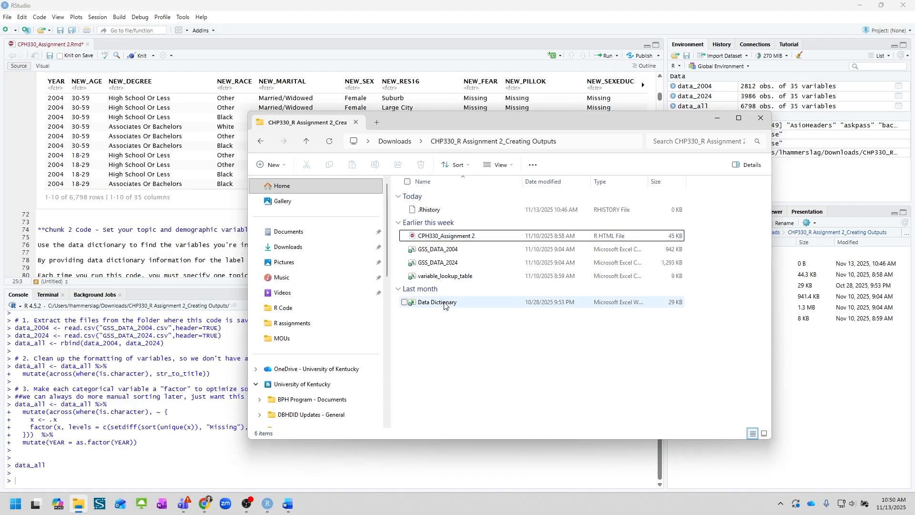
double_click(446, 302)
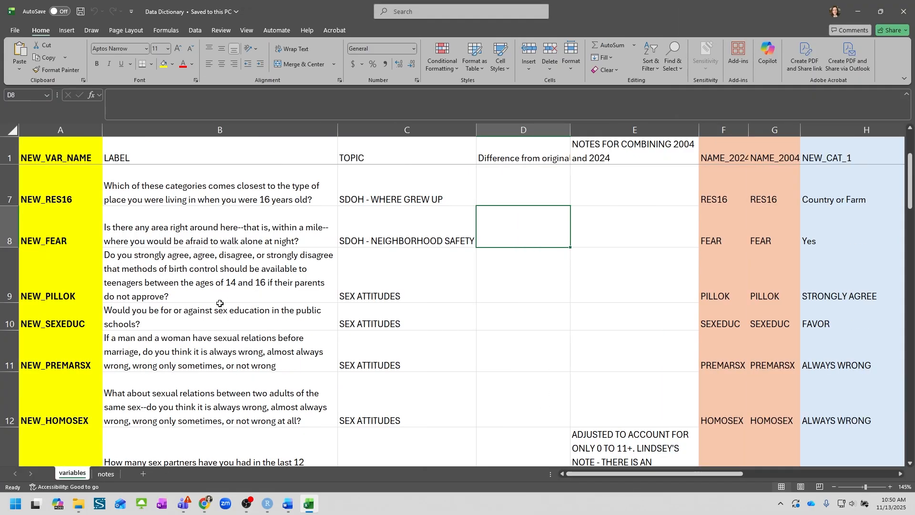
- Look through the NEW_VAR_NAME column and its labels and topics on the variables sheet of the Data Dictionary
left_click(46, 184)
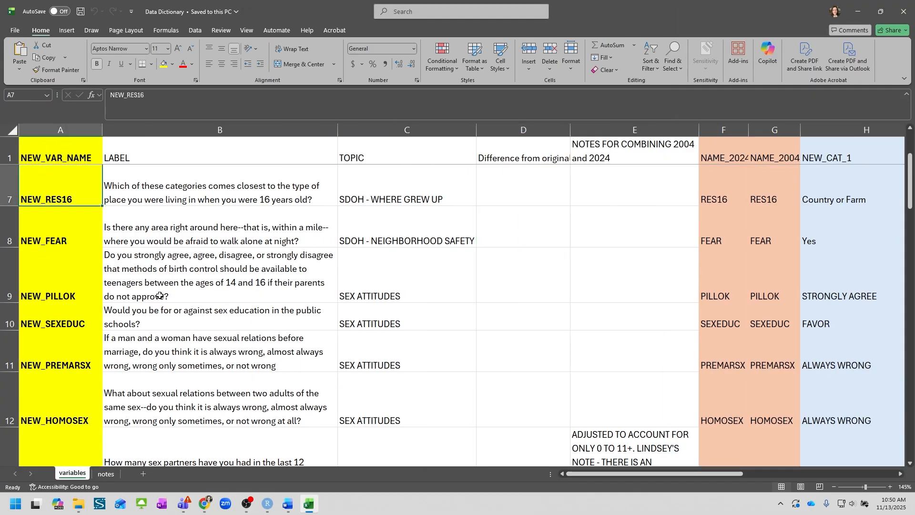
left_click_drag(573, 472, 551, 473)
left_click(53, 234)
scroll(53, 236, "down", 2)
scroll(52, 235, "down", 1)
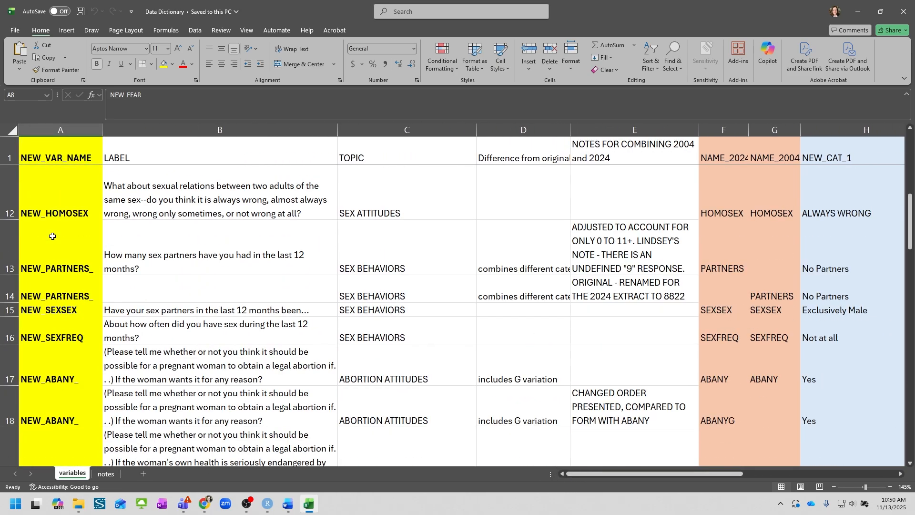
scroll(52, 236, "up", 2)
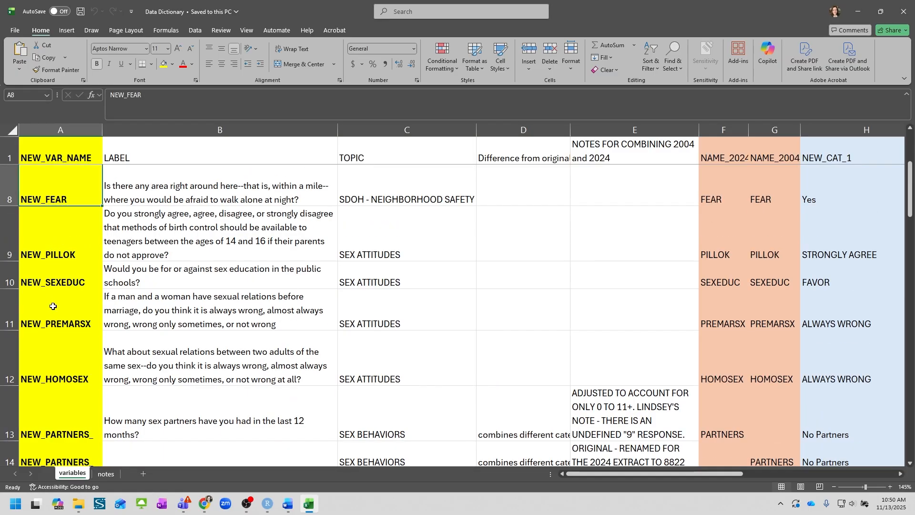
scroll(53, 304, "up", 2)
- Switch back to the Word instructions and add a dash and a sub-item "topic 1 -" under the row_var line
key("alt+Tab")
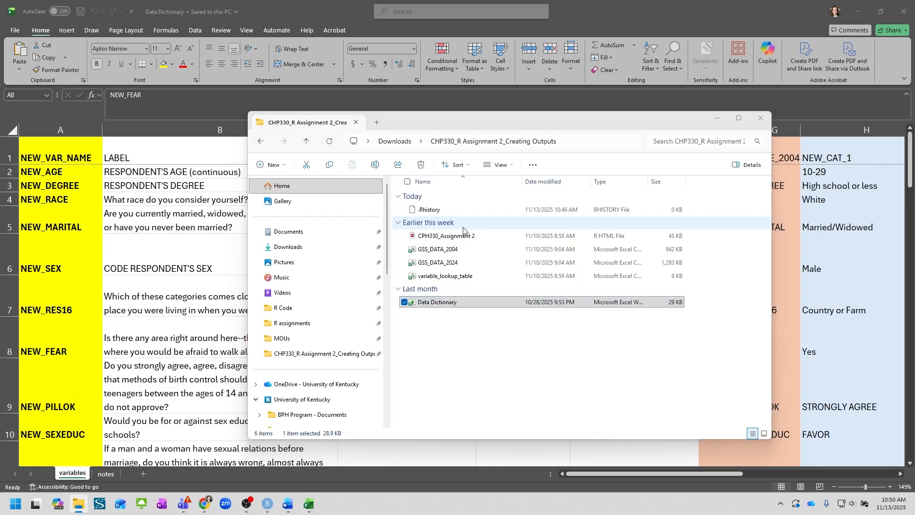
key("alt+Tab")
key("alt+Tab")
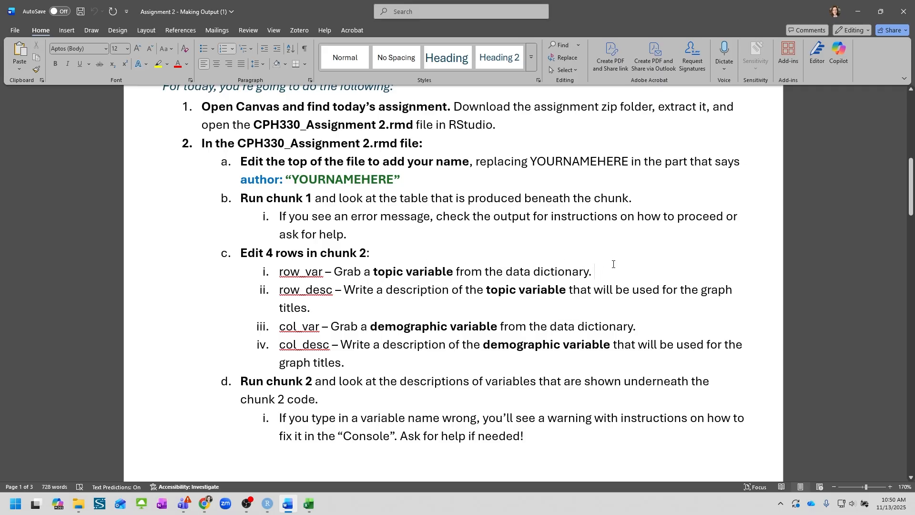
type("-")
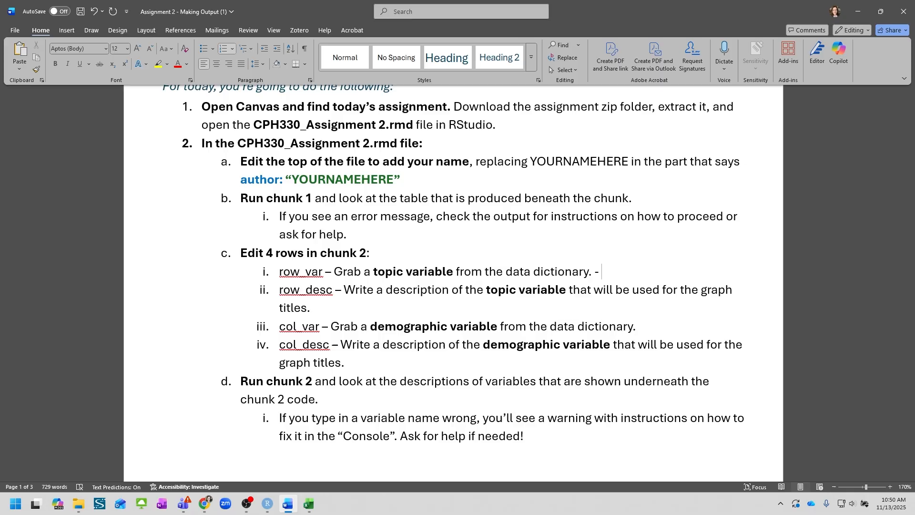
key("Return")
type("topic 1 -")
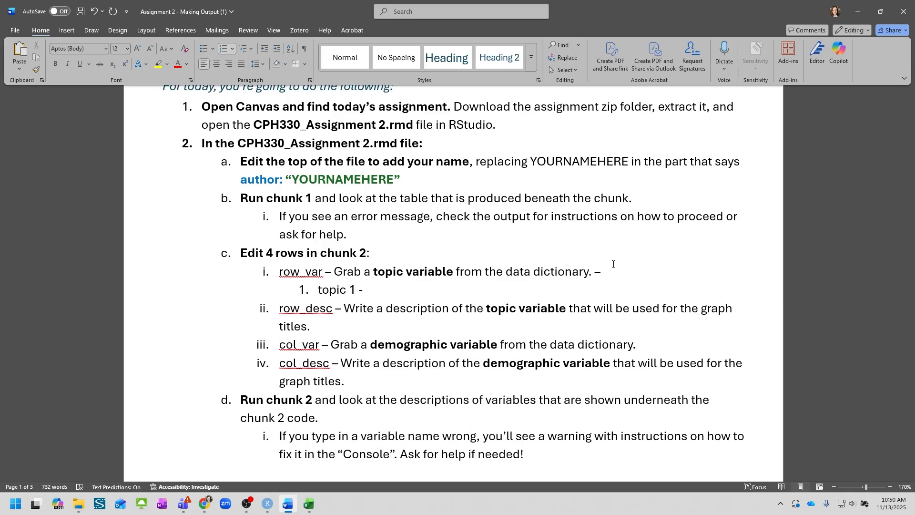
- Copy NEW_PREMARSX from the Data Dictionary in Excel and paste it as text only after "topic 1 -" in Word
key("alt+Tab")
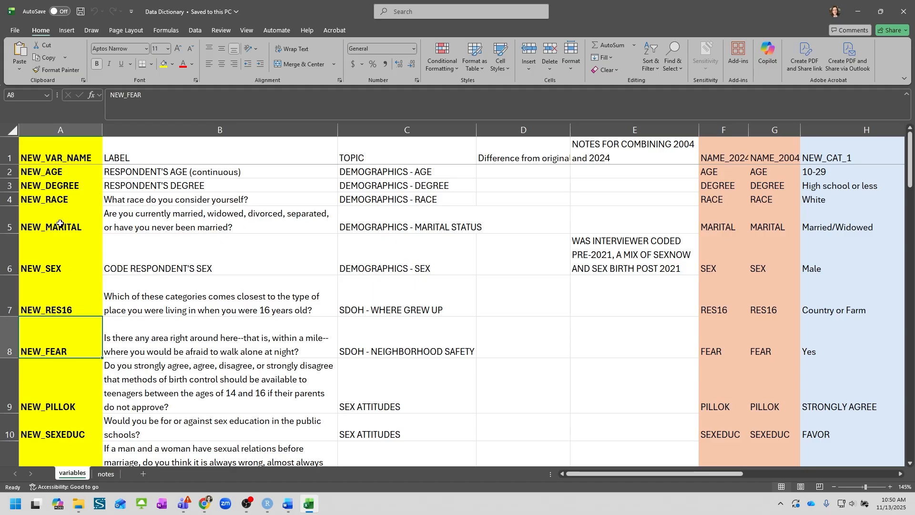
scroll(71, 343, "down", 2)
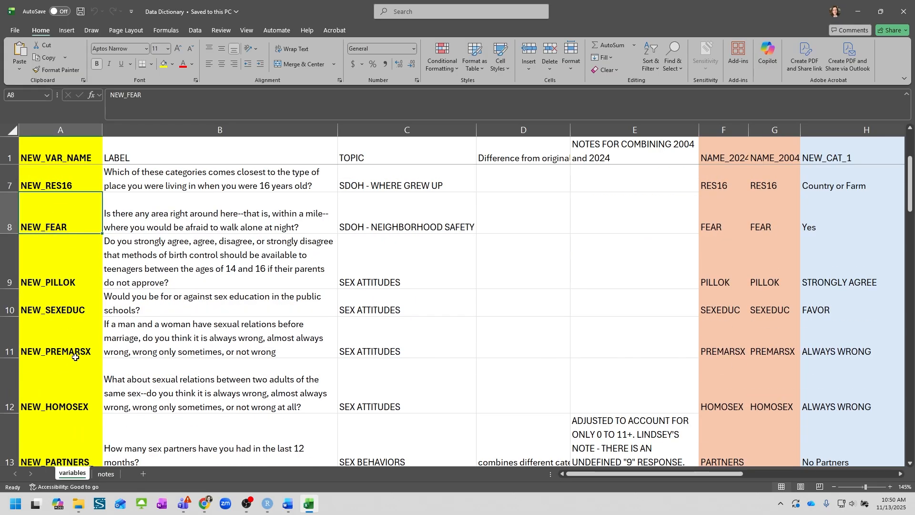
left_click(78, 348)
key("ctrl+c")
key("alt+Tab")
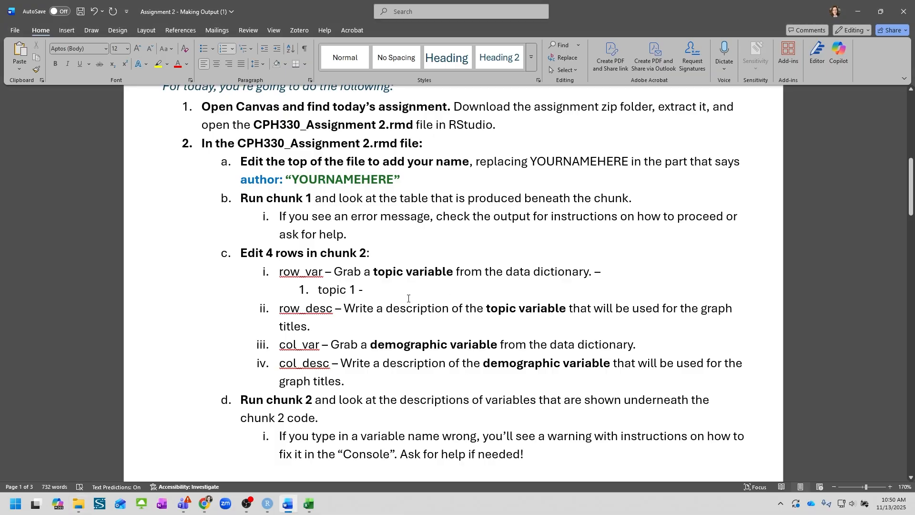
key("ctrl+v")
key("ctrl")
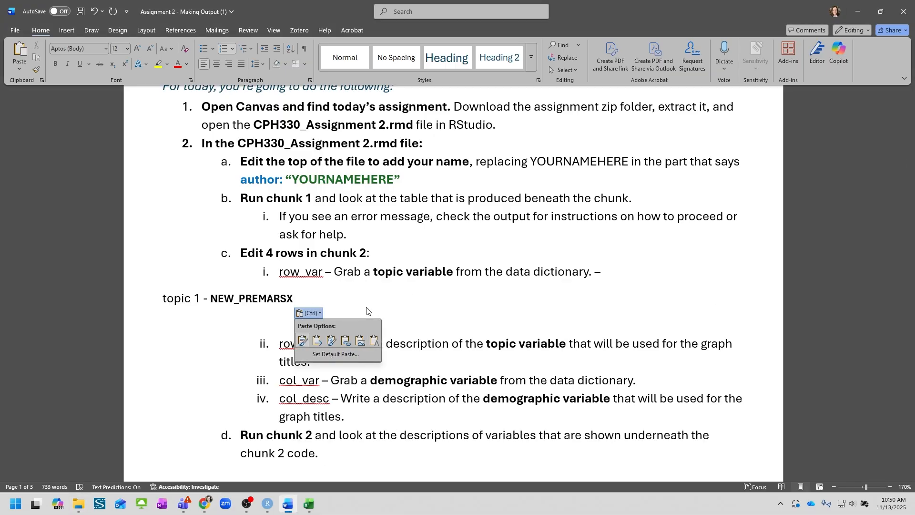
left_click(376, 340)
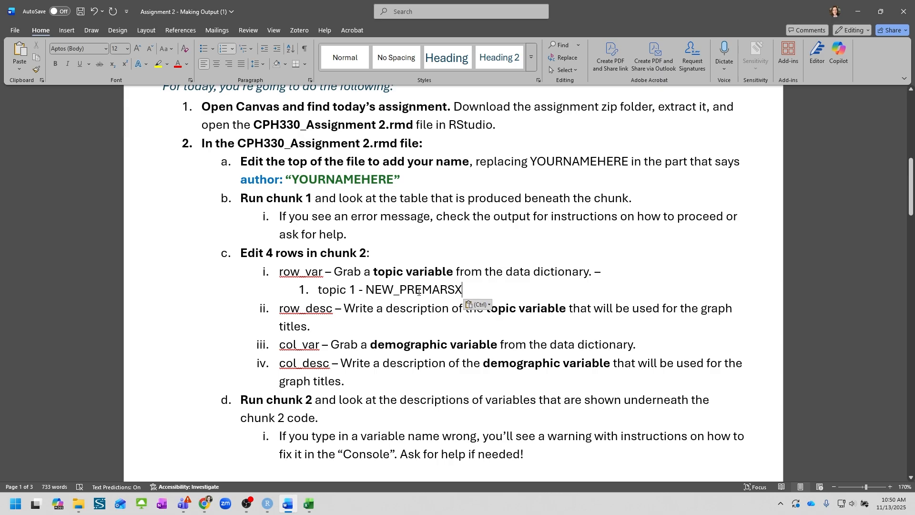
- Add a sub-item "topic 2 -" in Word and paste NEW_PILLOK from the Excel Data Dictionary after it as text only
key("Return")
type("topic 2 -")
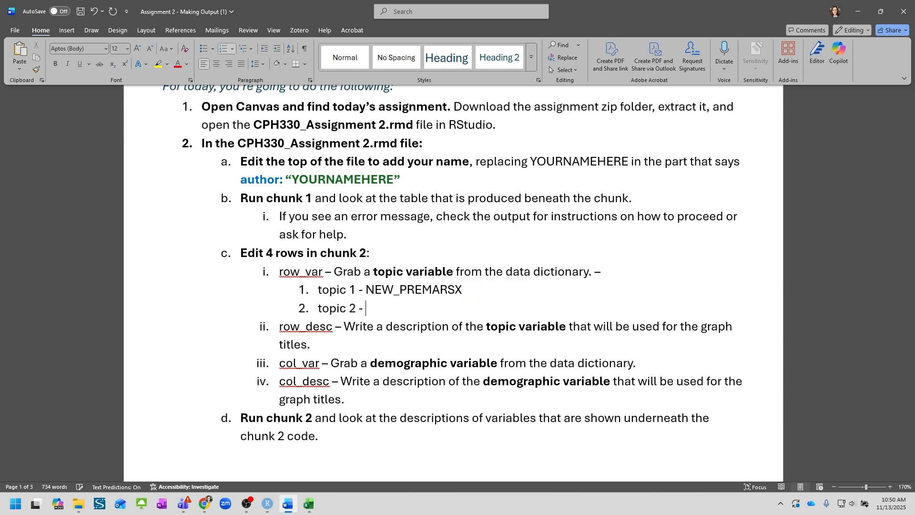
key("alt+Tab")
key("alt+Tab+Tab")
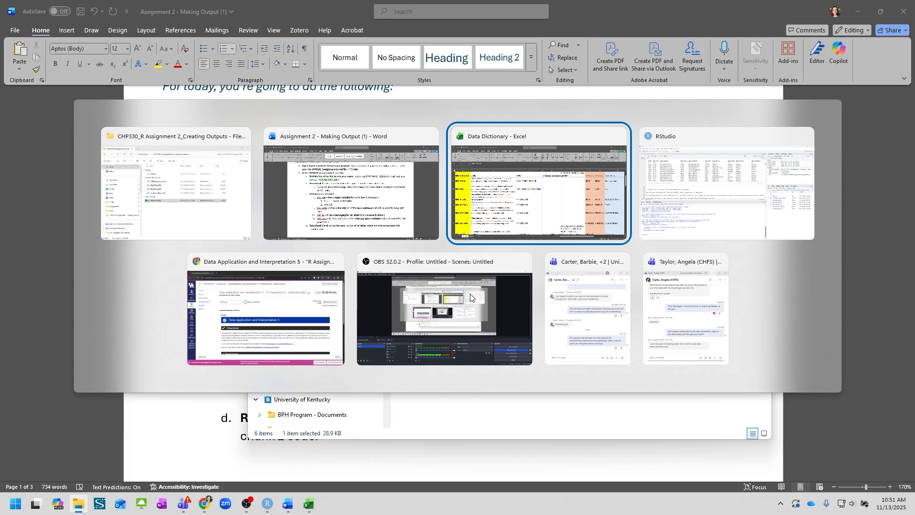
left_click(53, 285)
key("ctrl+c")
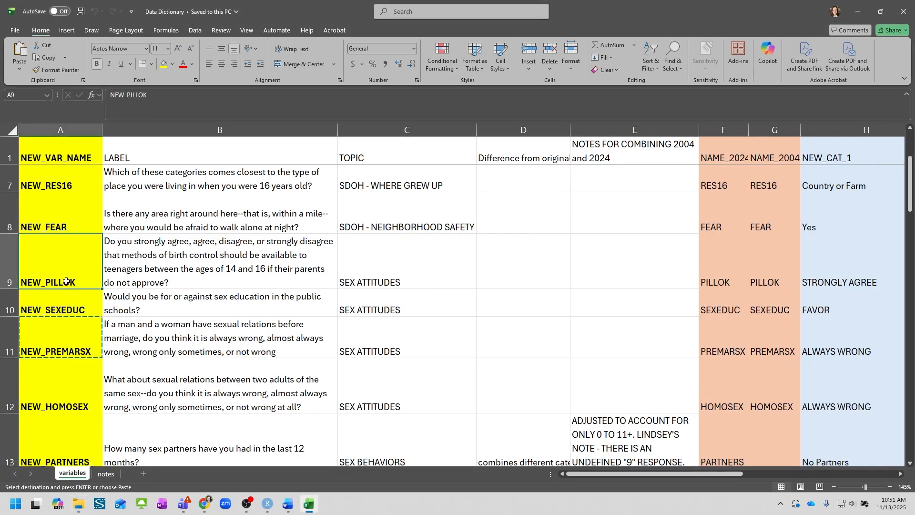
key("alt+Tab")
key("alt+Tab+Tab")
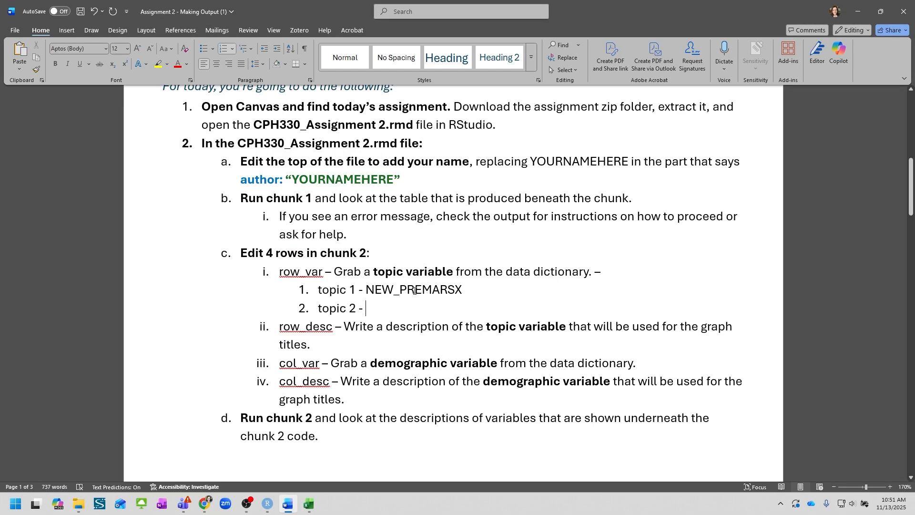
key("ctrl+v")
key("ctrl")
key("t")
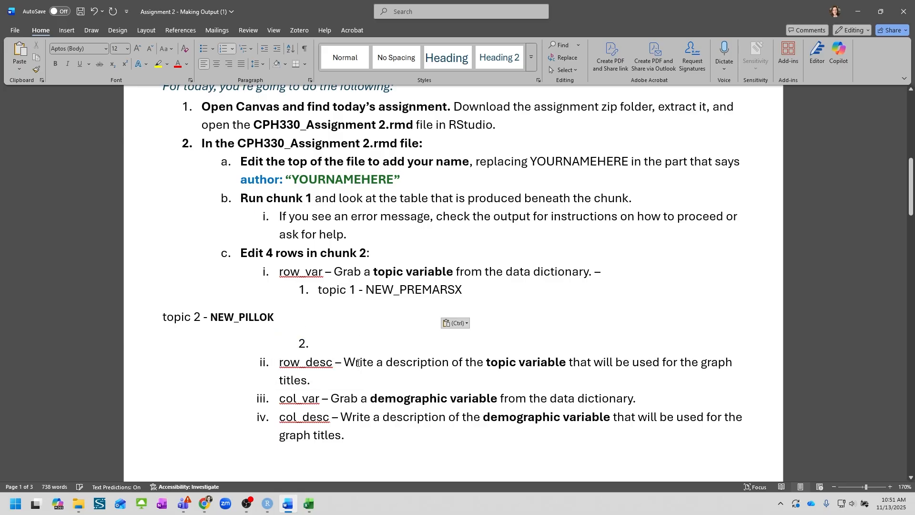
- Copy NEW_PREMARSX from the Word instructions and paste it as the row_var value in chunk 2 in RStudio
left_click_drag(464, 289, 365, 289)
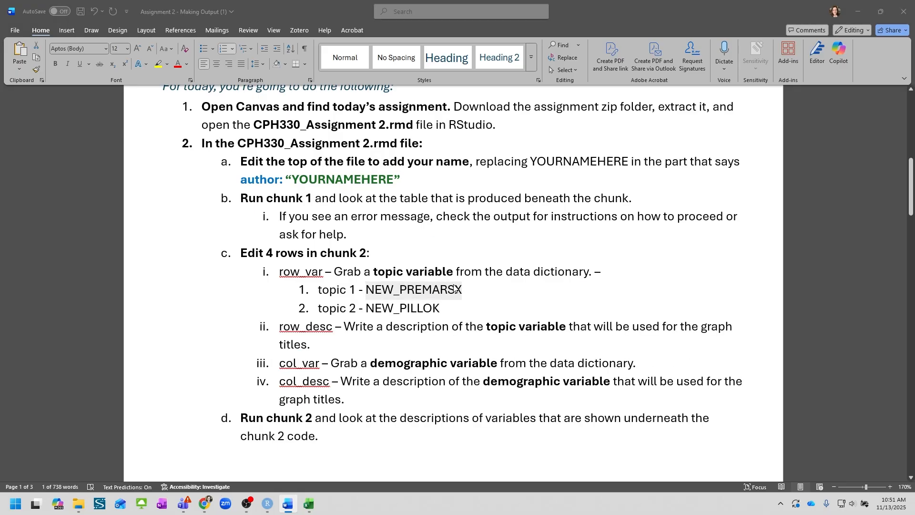
key("alt+Tab")
key("alt+Tab")
key("alt+Tab")
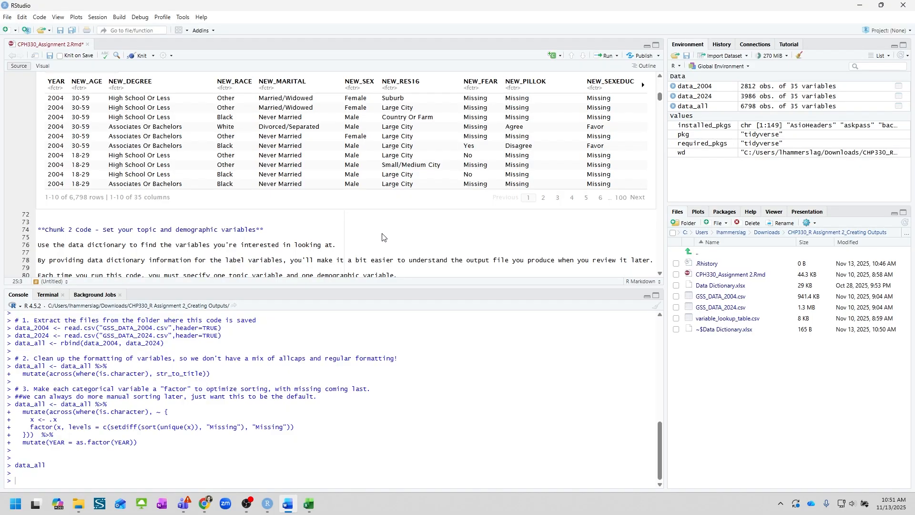
scroll(208, 215, "up", 1)
scroll(208, 215, "down", 2)
scroll(209, 215, "down", 5)
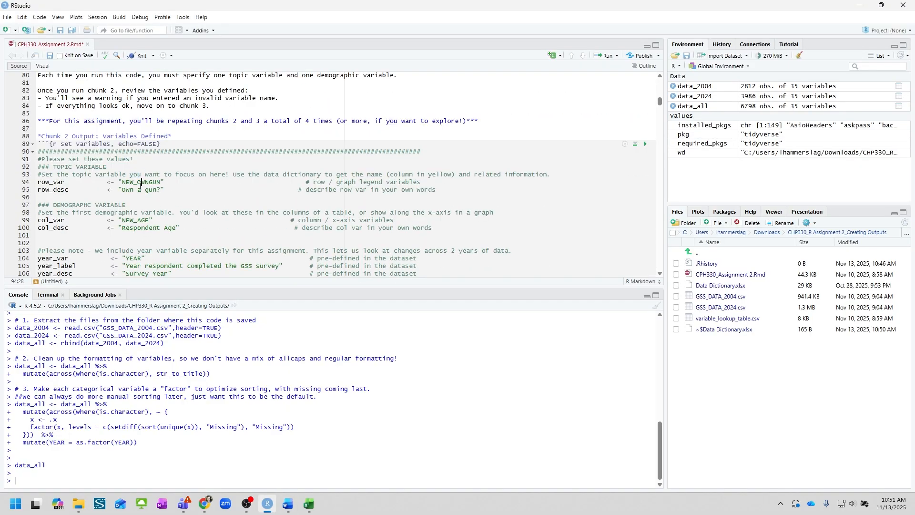
double_click(142, 182)
key("ctrl+v")
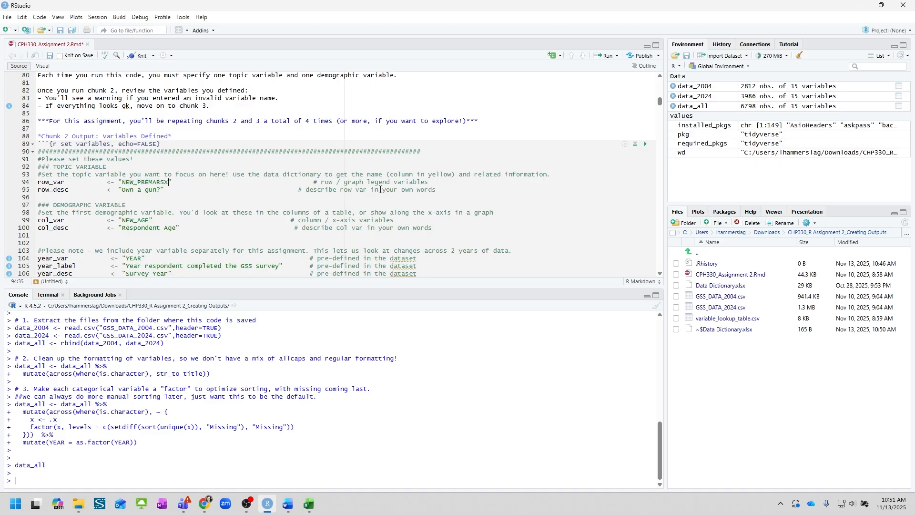
- Replace the row_desc text in chunk 2 with "Premarital Sex Opinion"
double_click(132, 191)
key("Delete")
key("Delete")
key("Delete")
key("Delete")
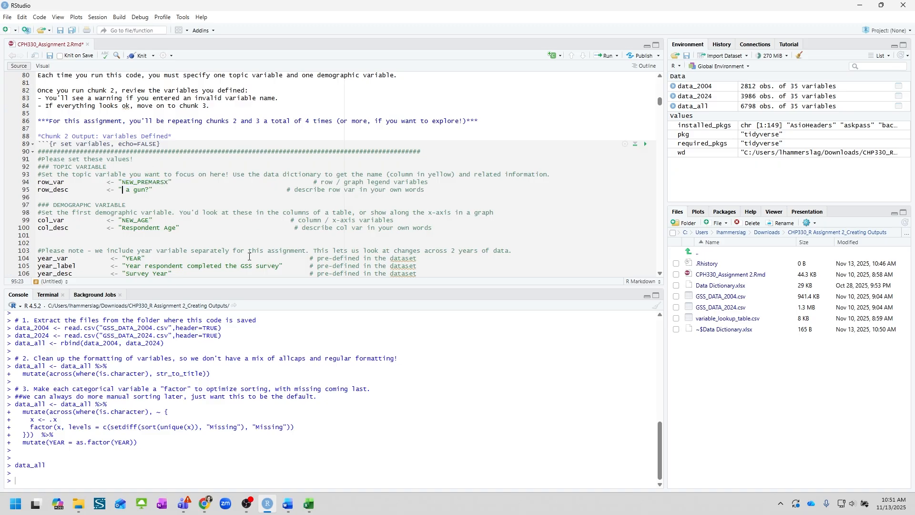
key("Delete")
key("Delete")
key("Delete")
key("Delete")
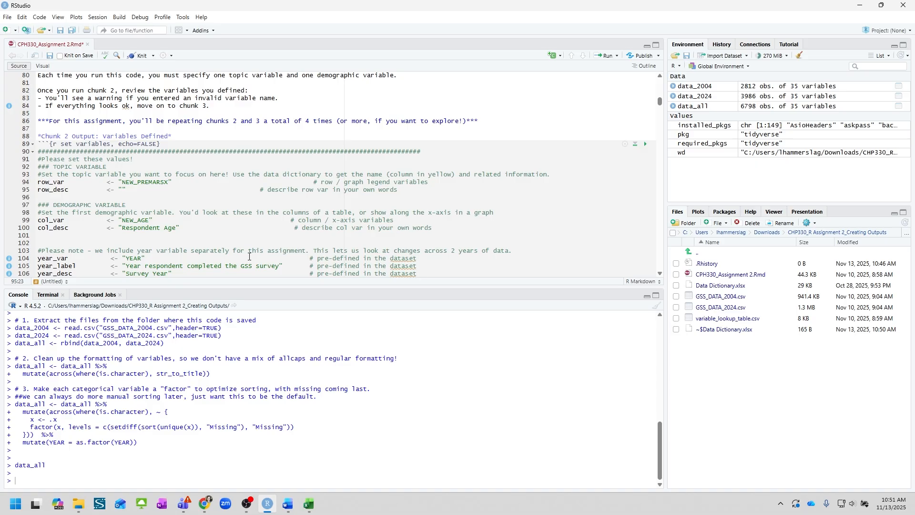
type("Premarit")
type("al Sex Opin")
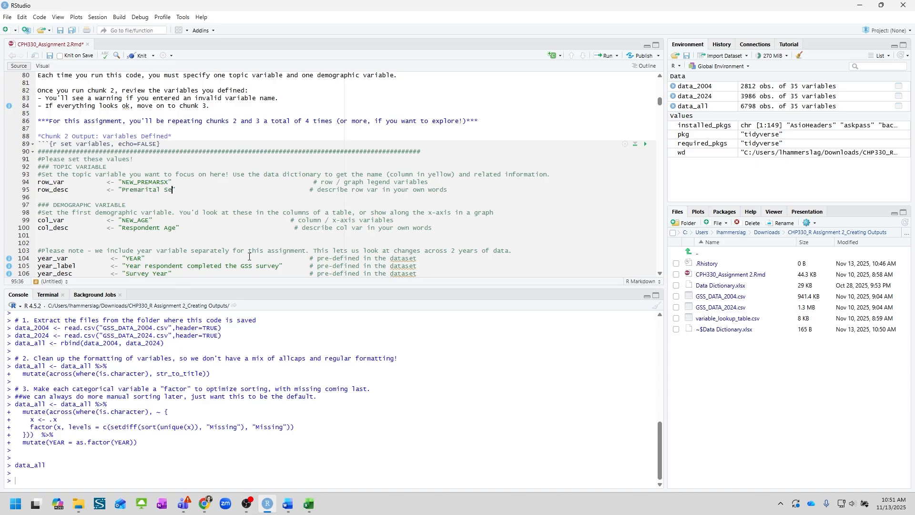
type("ion")
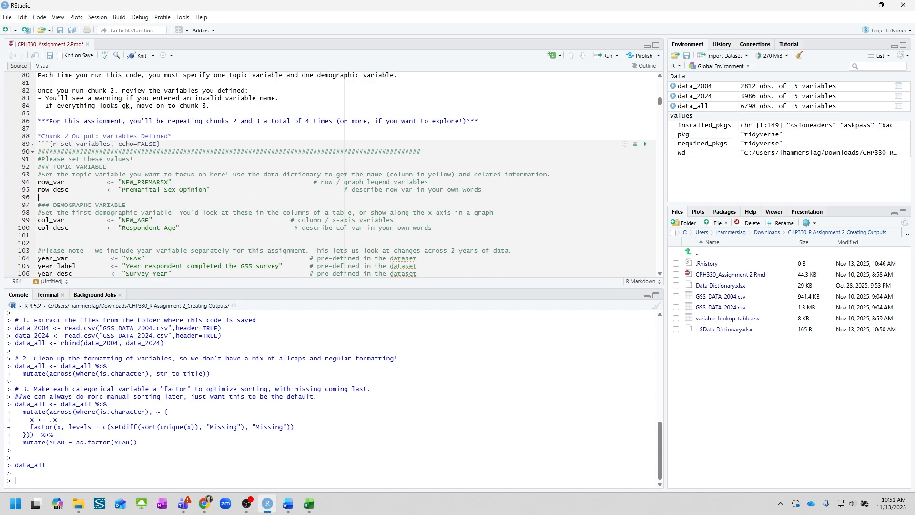
scroll(103, 124, "down", 1)
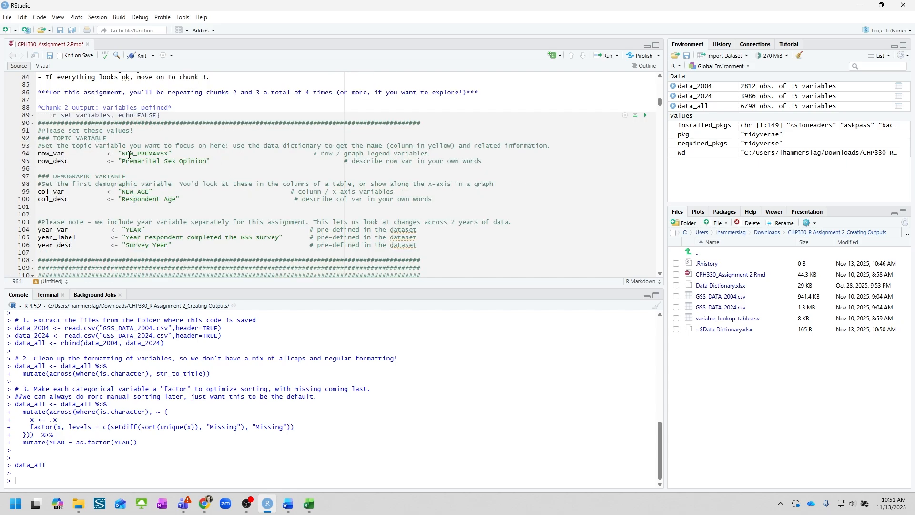
- Switch to the Word instructions and add the note "– we'll do this later!" after NEW_PILLOK on the topic 2 line
key("alt+Tab")
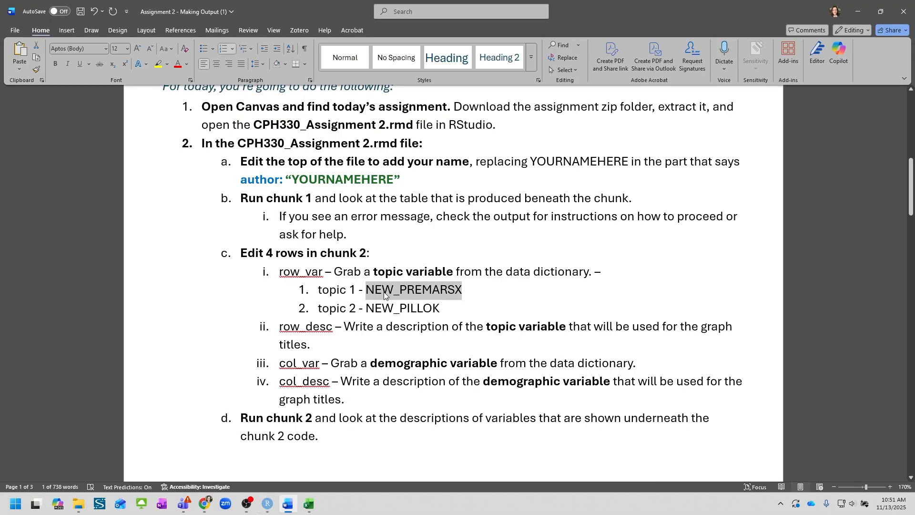
scroll(394, 305, "down", 2)
left_click(486, 218)
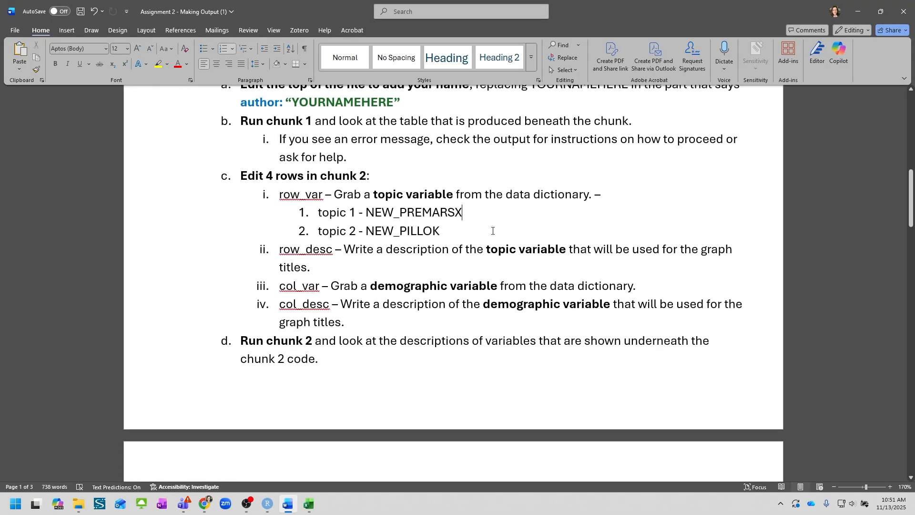
type("-")
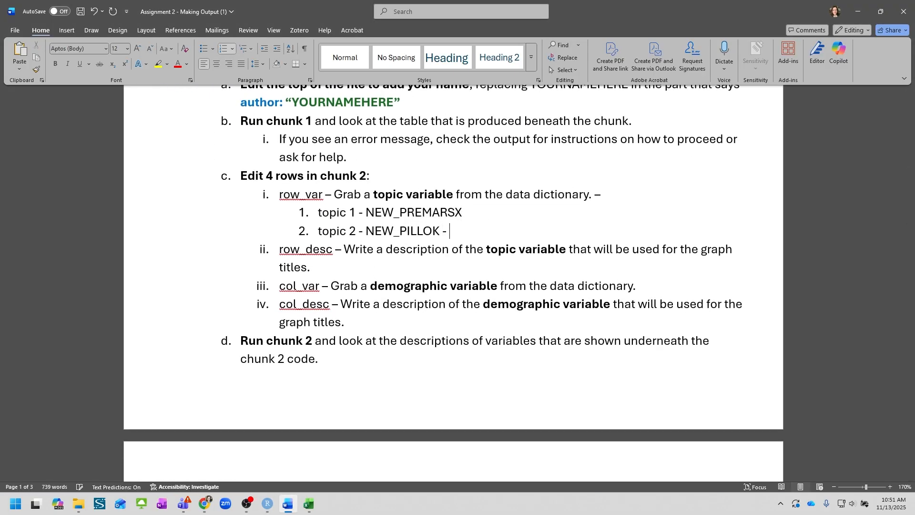
type(" we'll do this later!")
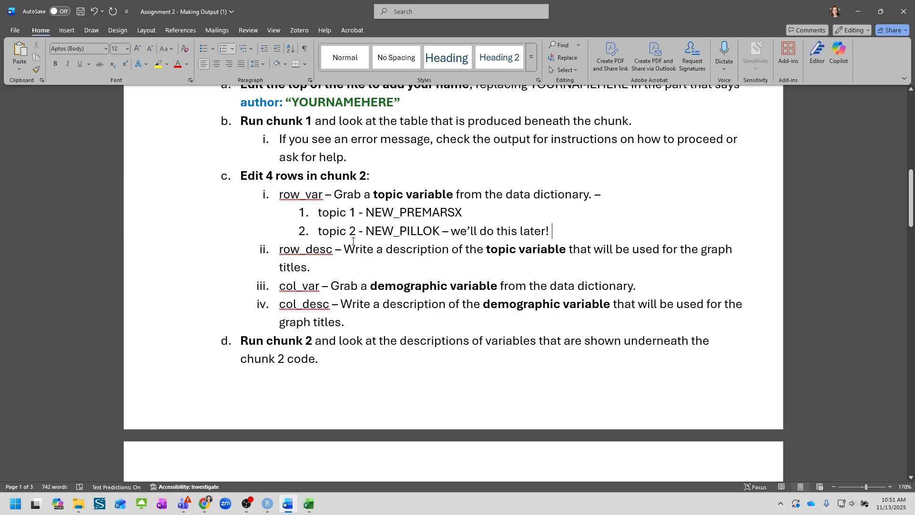
- Copy NEW_RACE from the Excel Data Dictionary and paste it as the col_var value in RStudio, keeping the closing quote on the same line
double_click(299, 286)
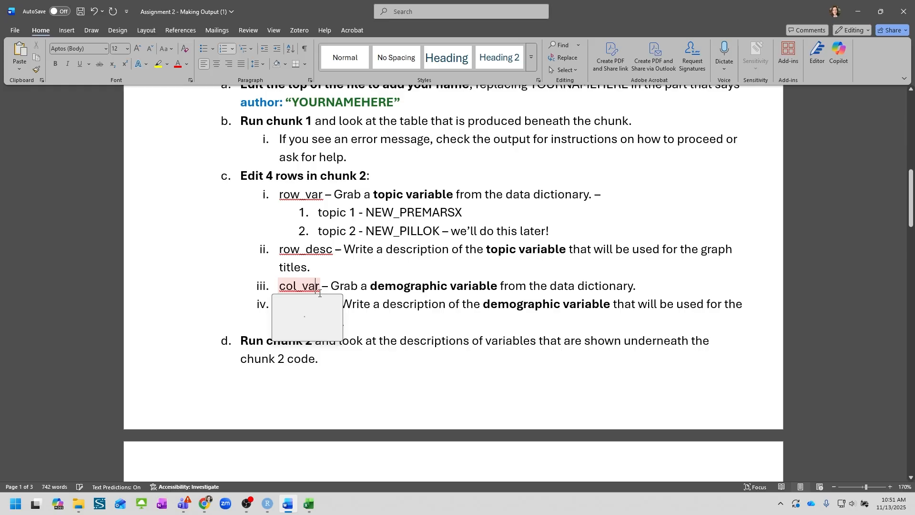
key("alt+Tab")
key("alt+Tab")
key("alt+Tab")
key("alt+Tab")
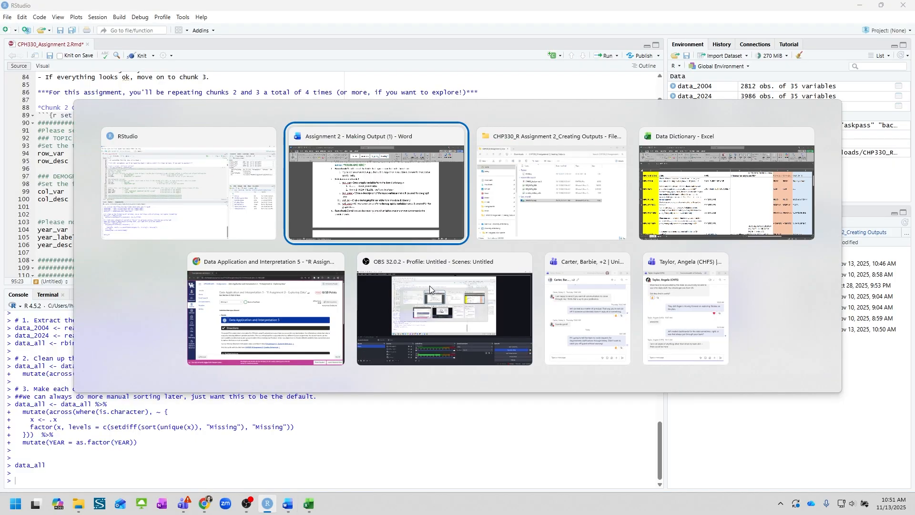
scroll(388, 254, "up", 2)
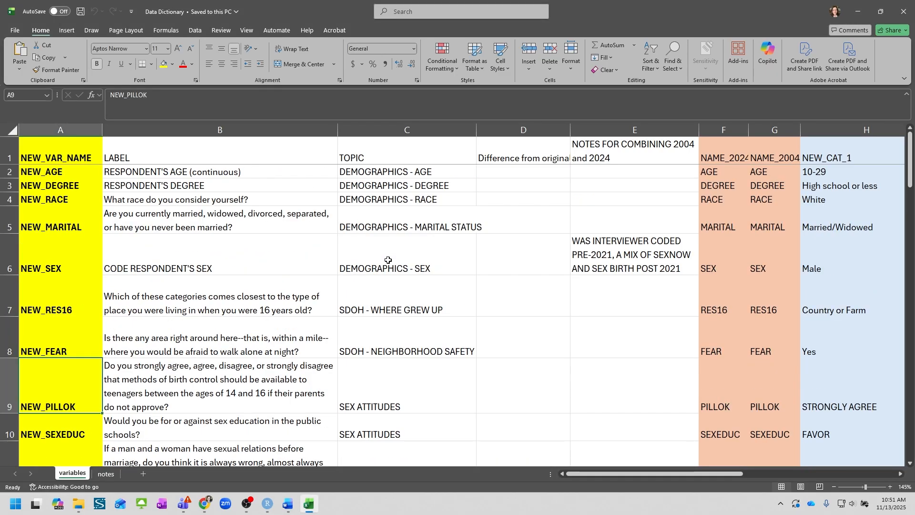
left_click(67, 199)
key("ctrl+c")
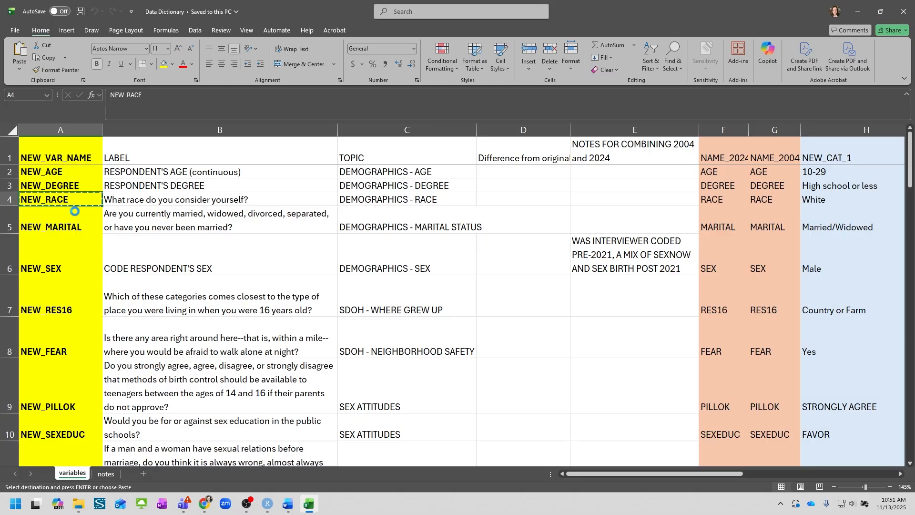
key("alt+Tab")
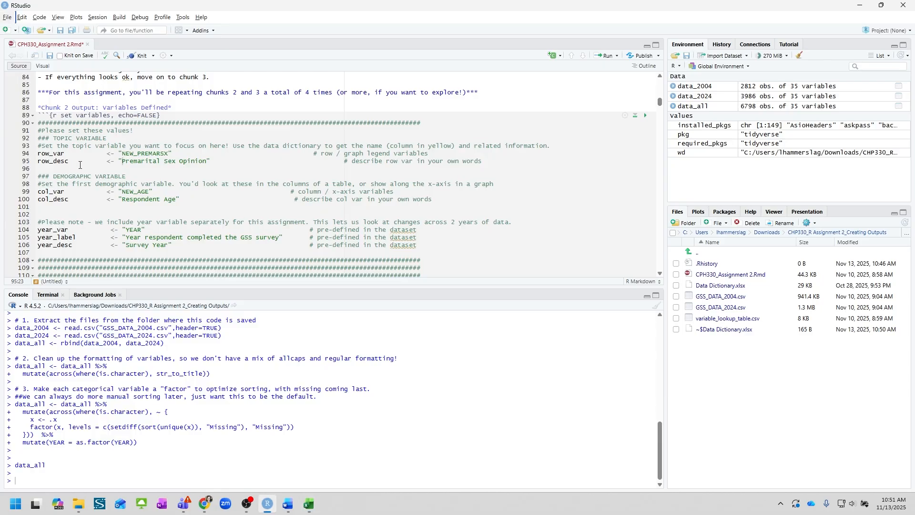
double_click(142, 191)
key("ctrl+v")
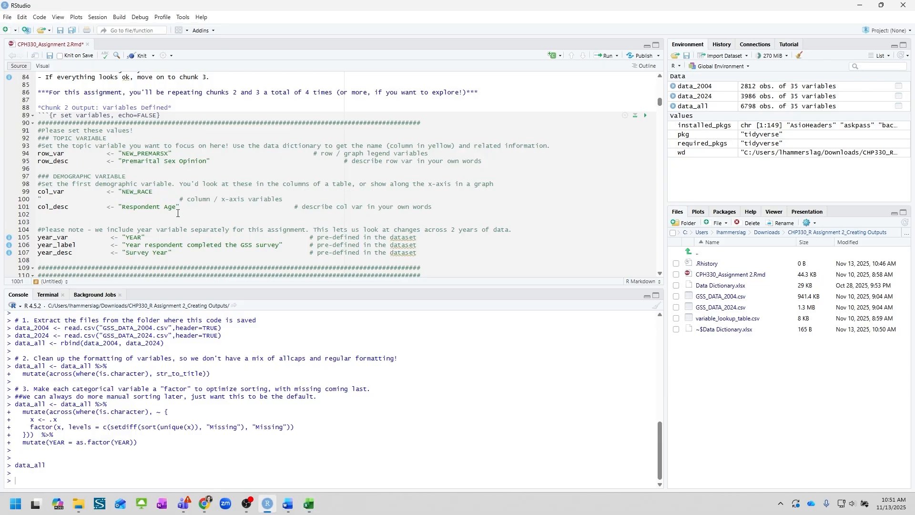
key("BackSpace")
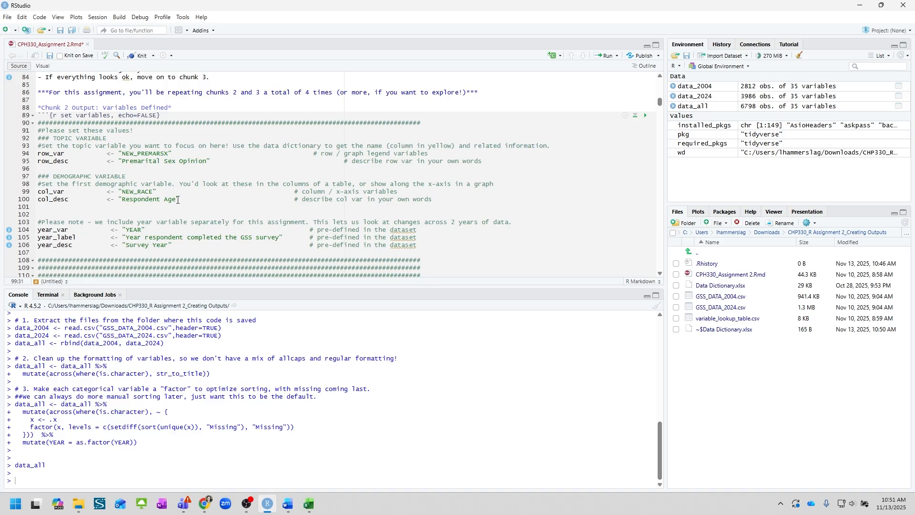
- Replace the col_desc text in chunk 2 with "Self Reported Race"
left_click_drag(178, 199, 124, 201)
type("sc          <- \"Se")
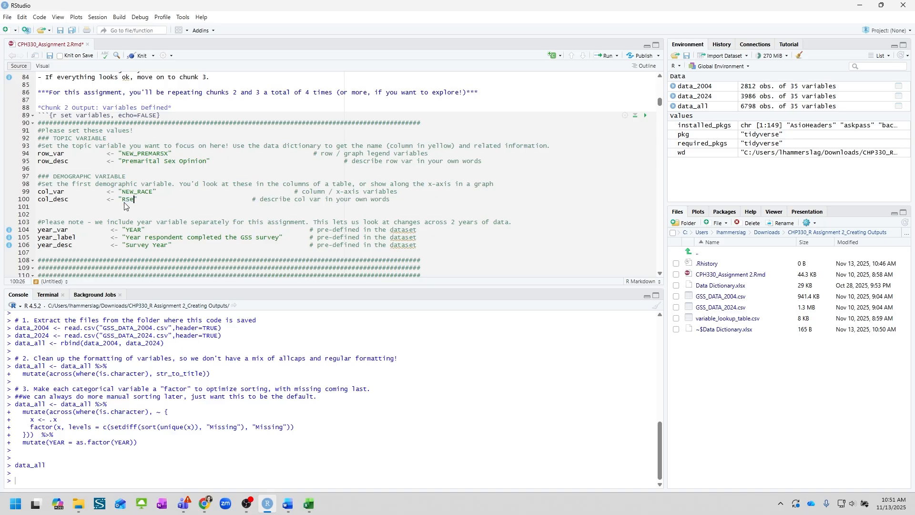
type("lf Reported Race")
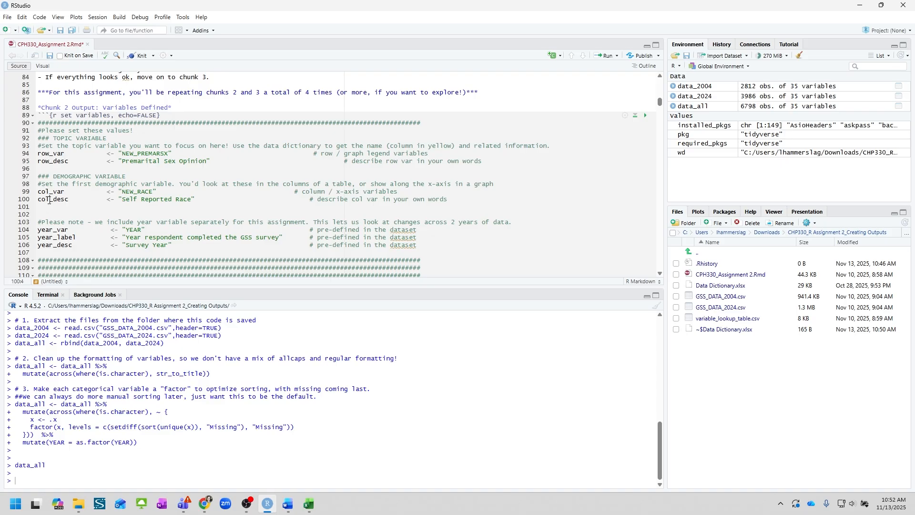
- Switch to the Word instructions and add "– NEW_RACE" at the end of the col_var line
key("alt+Tab")
key("alt+Tab")
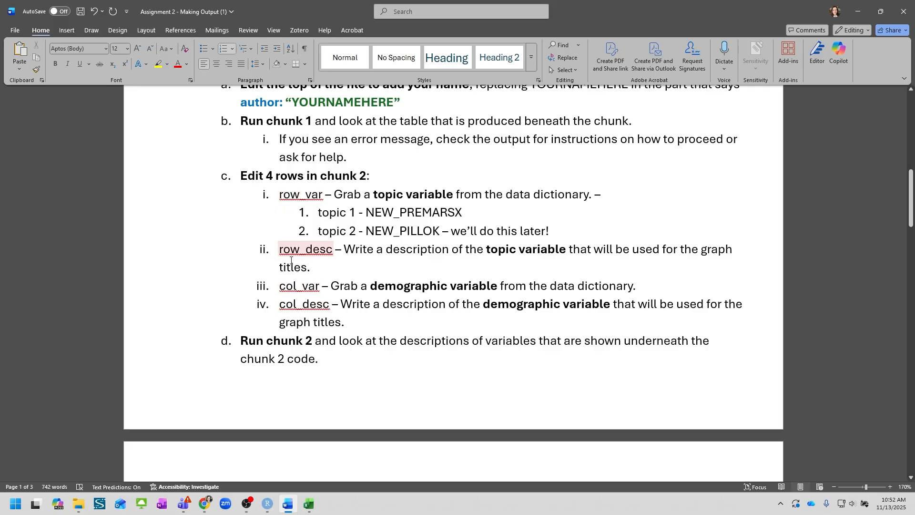
left_click(283, 268)
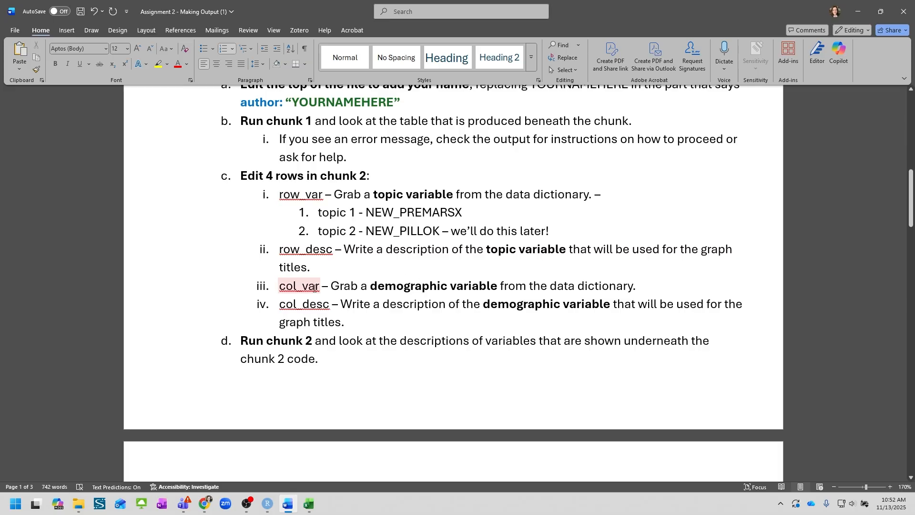
left_click(673, 287)
type("– NEW_")
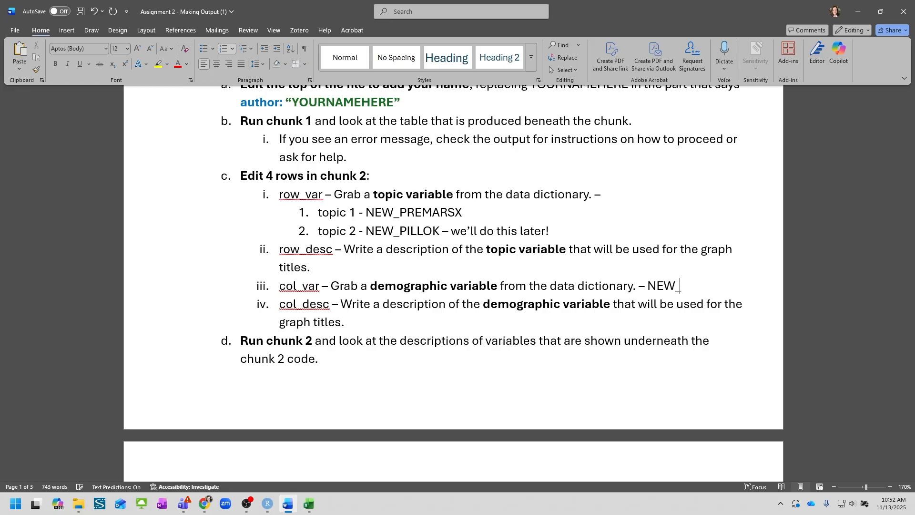
type("RACE")
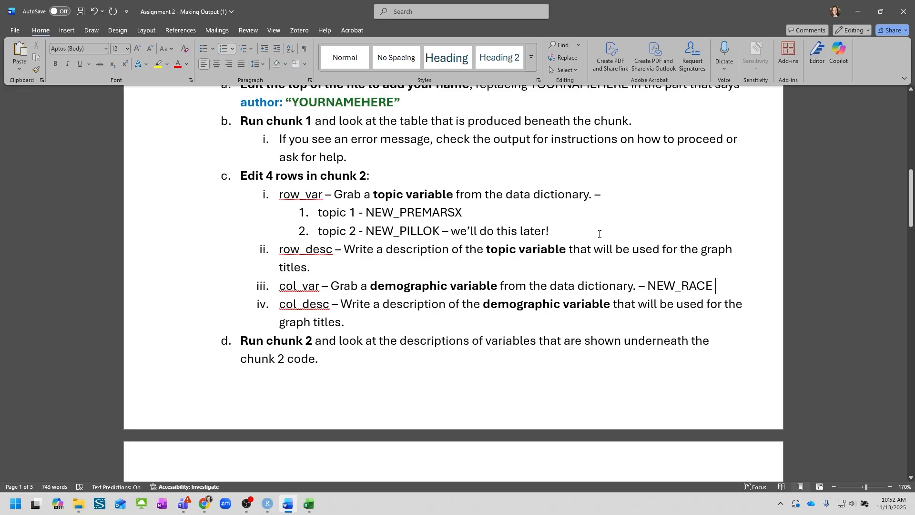
- Highlight NEW_RACE on the col_var line and NEW_PREMARSX on the topic 1 line in yellow
double_click(696, 285)
left_click(736, 288)
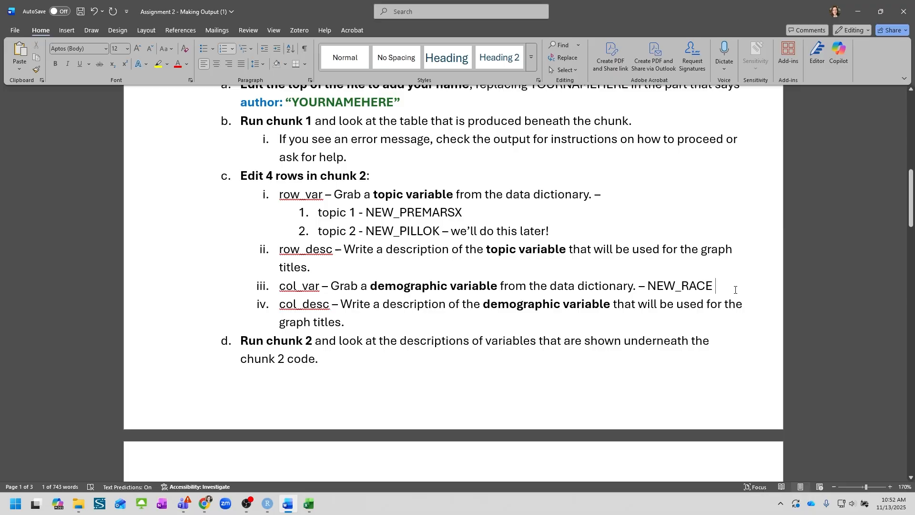
left_click_drag(711, 288, 655, 287)
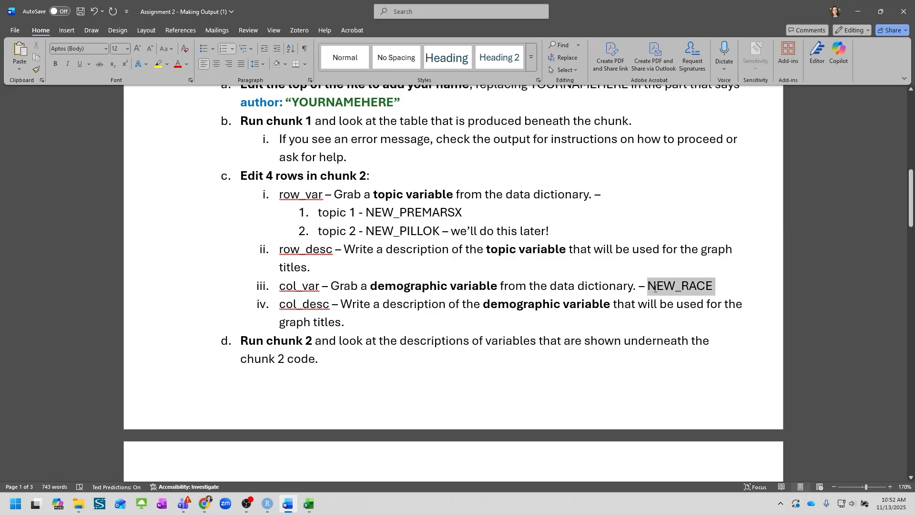
left_click(158, 64)
left_click_drag(462, 213, 365, 212)
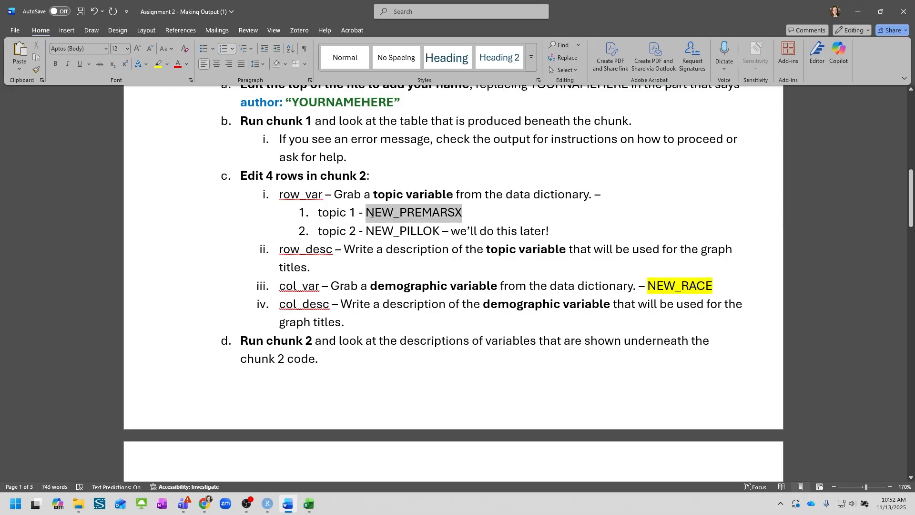
left_click(159, 64)
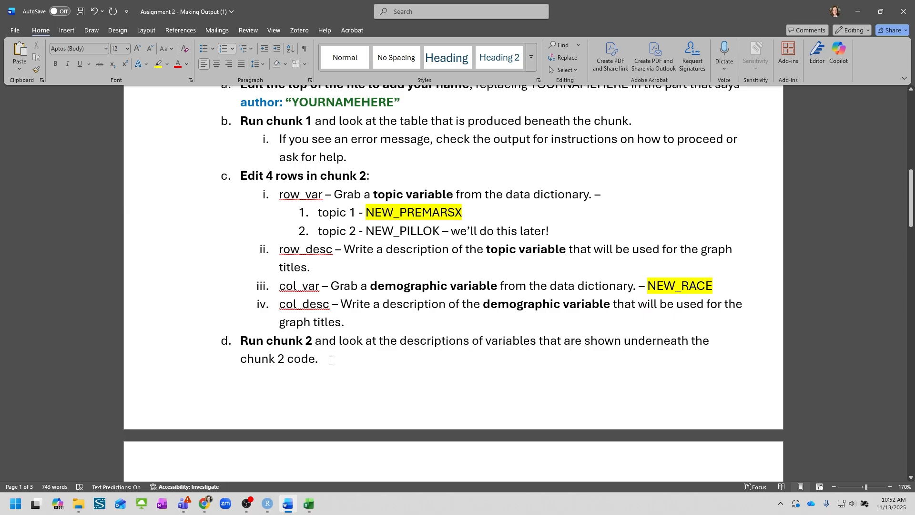
- Switch to RStudio, run chunk 2, and look through the chunk's code for its output
key("alt+Tab")
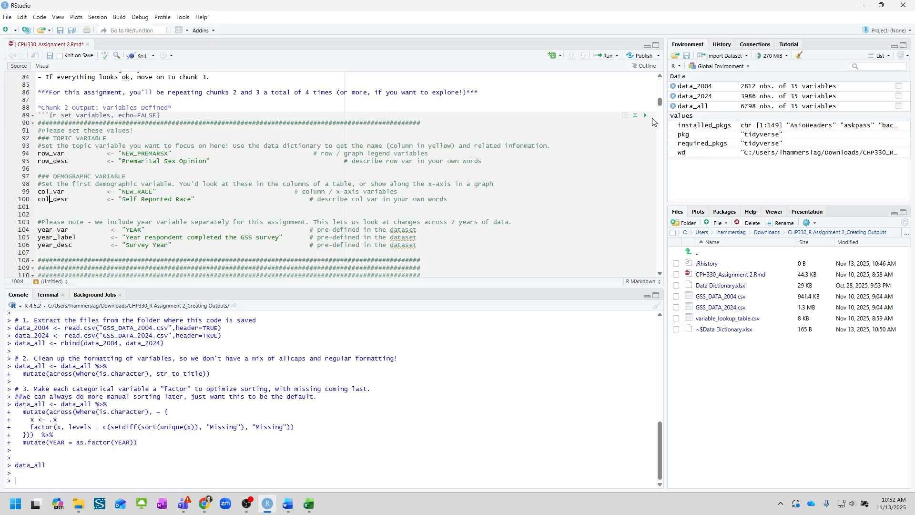
left_click(646, 115)
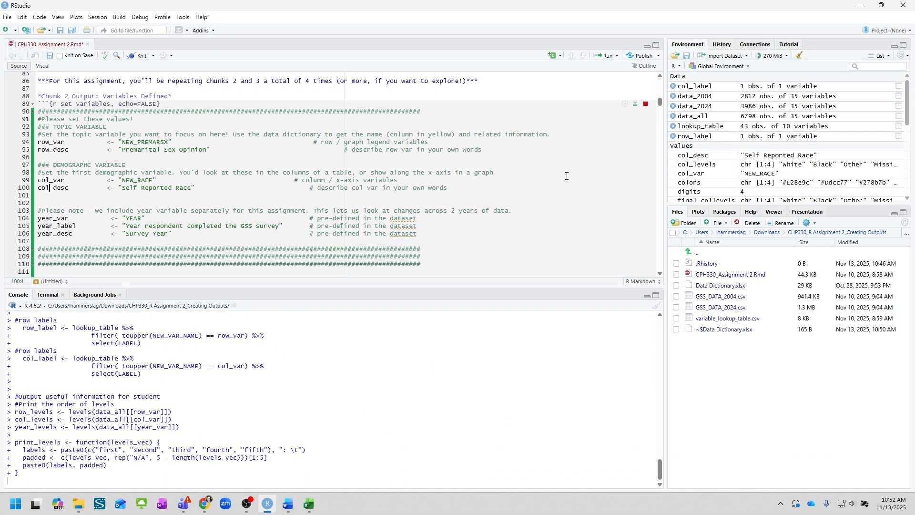
scroll(543, 186, "down", 5)
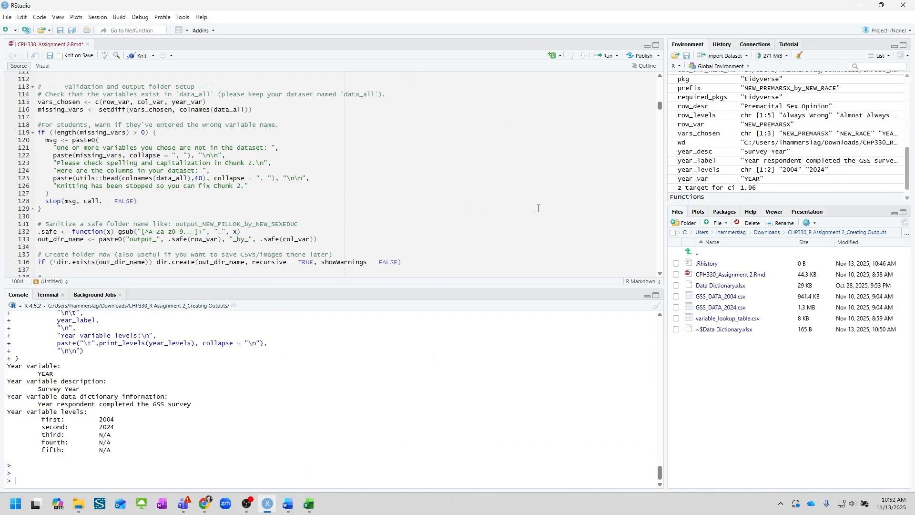
scroll(538, 209, "down", 5)
scroll(460, 211, "up", 5)
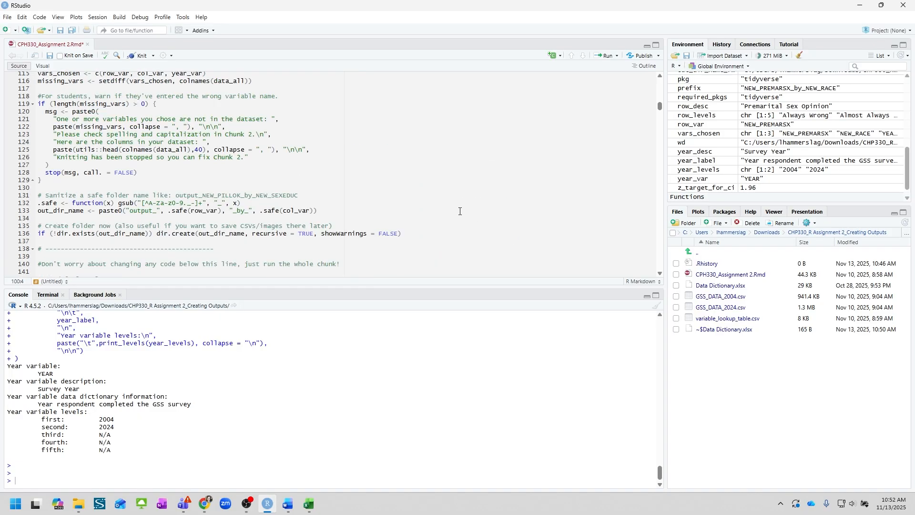
scroll(459, 211, "up", 6)
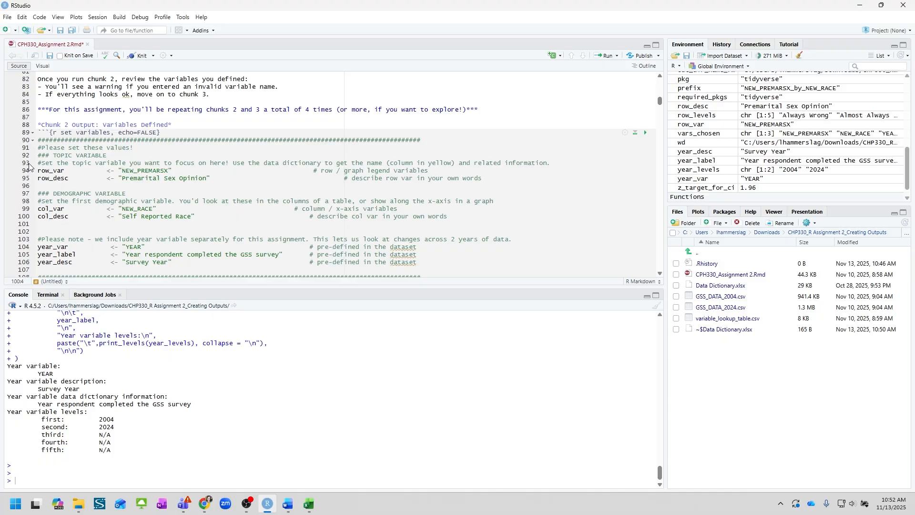
- Review chunk 2's output for the row, column and year variable descriptions and levels, continuing to the chunk 3 section
scroll(30, 170, "down", 7)
scroll(31, 173, "down", 10)
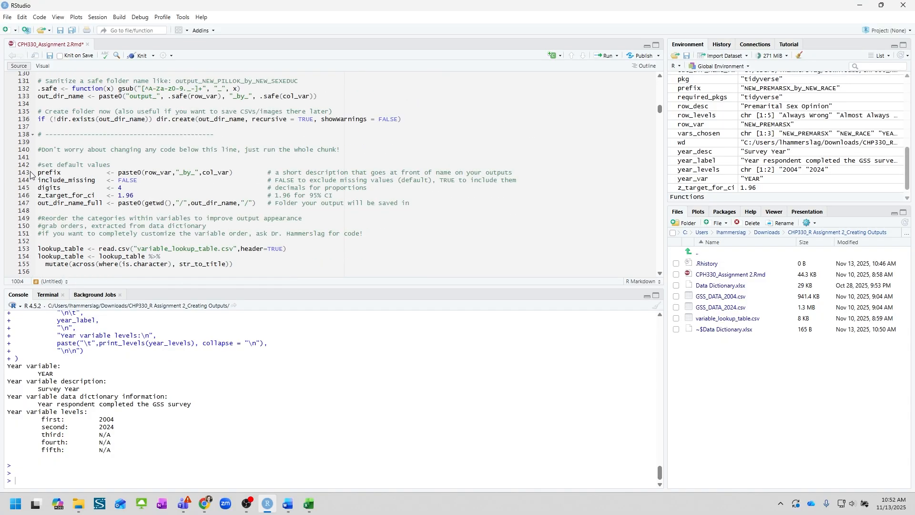
scroll(30, 179, "down", 9)
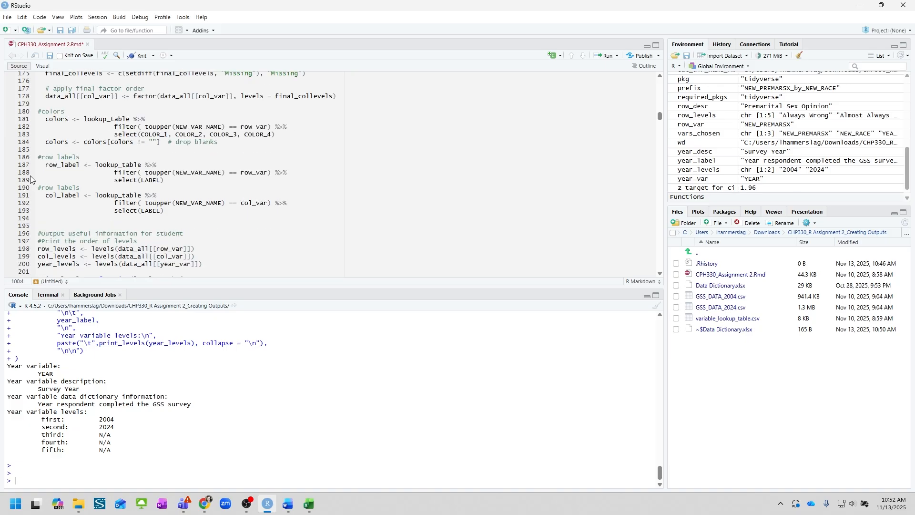
scroll(31, 179, "down", 10)
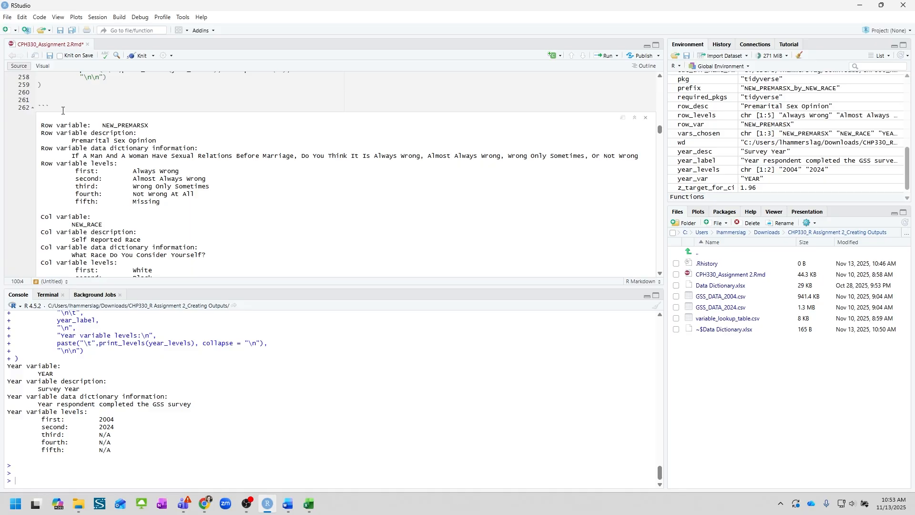
scroll(95, 187, "down", 3)
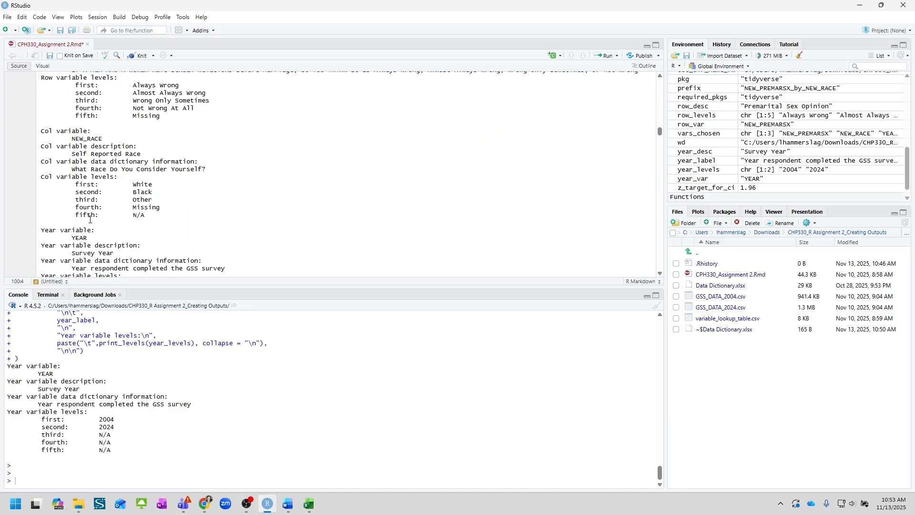
scroll(81, 227, "down", 3)
scroll(151, 142, "up", 5)
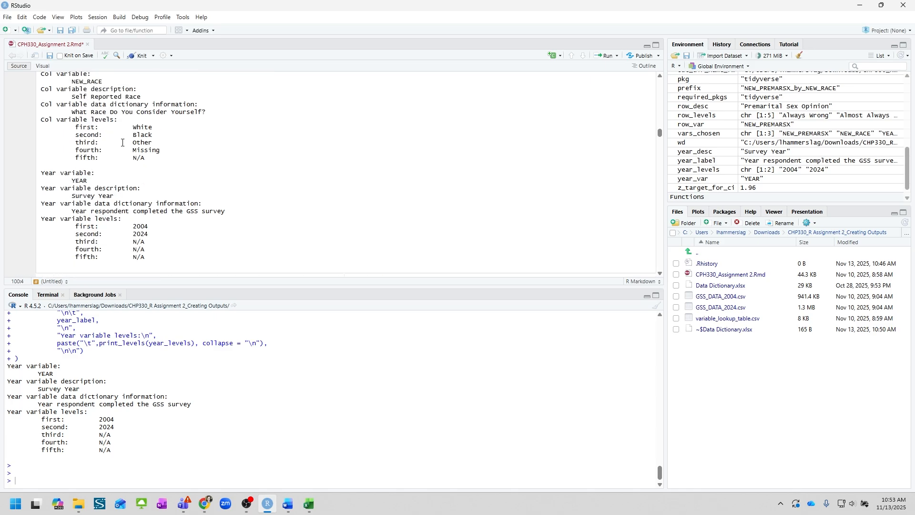
scroll(137, 242, "down", 10)
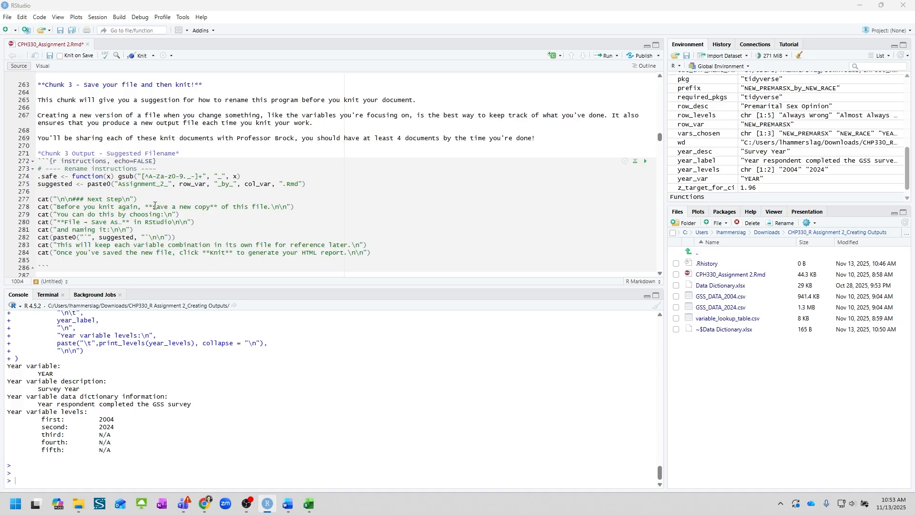
- Switch to the Word instructions and read the steps on running chunk 3, saving a new copy and knitting
key("alt+Tab")
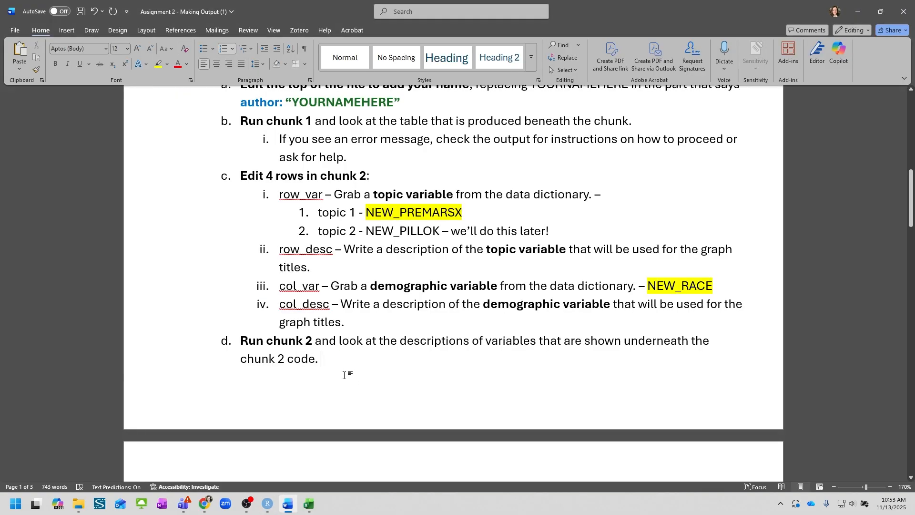
scroll(321, 343, "down", 6)
scroll(323, 331, "up", 2)
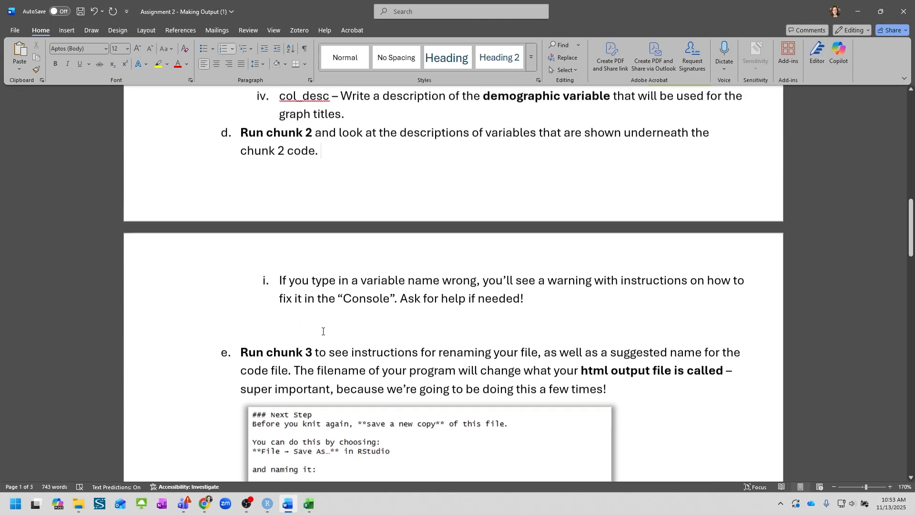
scroll(323, 331, "up", 1)
left_click_drag(315, 369, 240, 369)
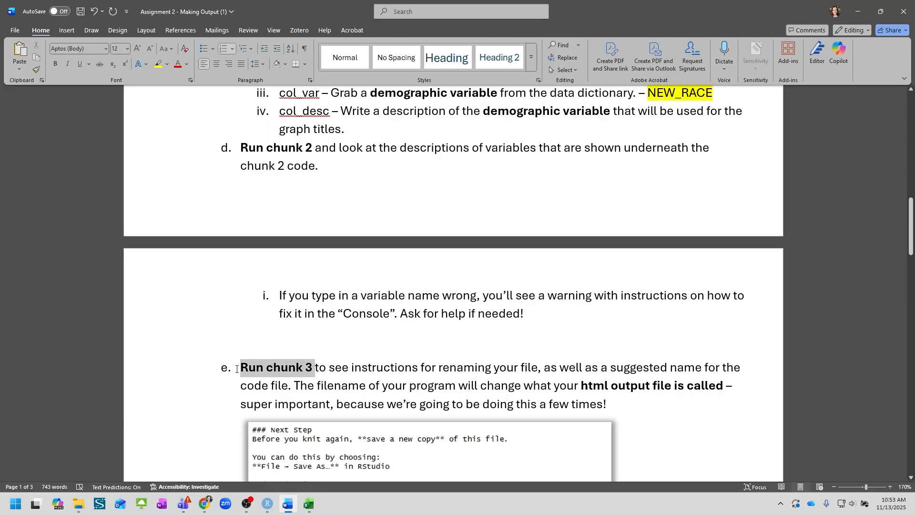
scroll(507, 344, "down", 4)
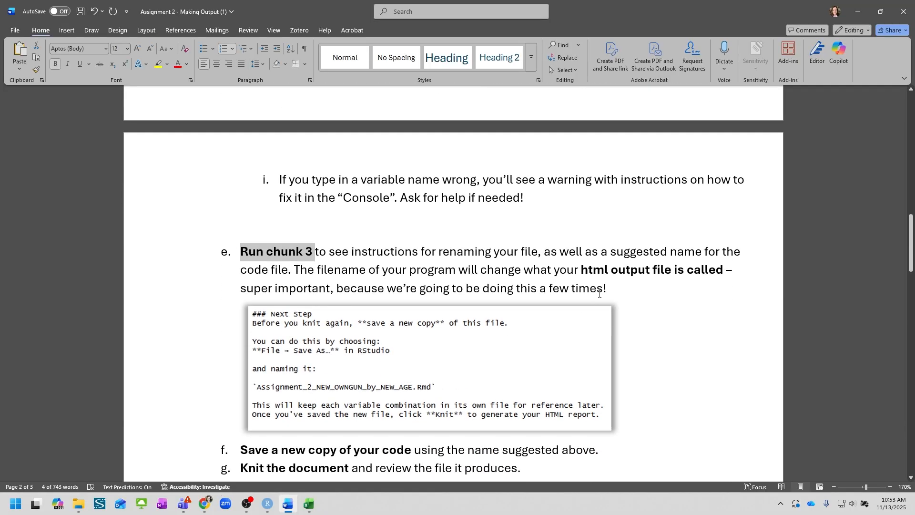
scroll(653, 257, "down", 3)
left_click(654, 257)
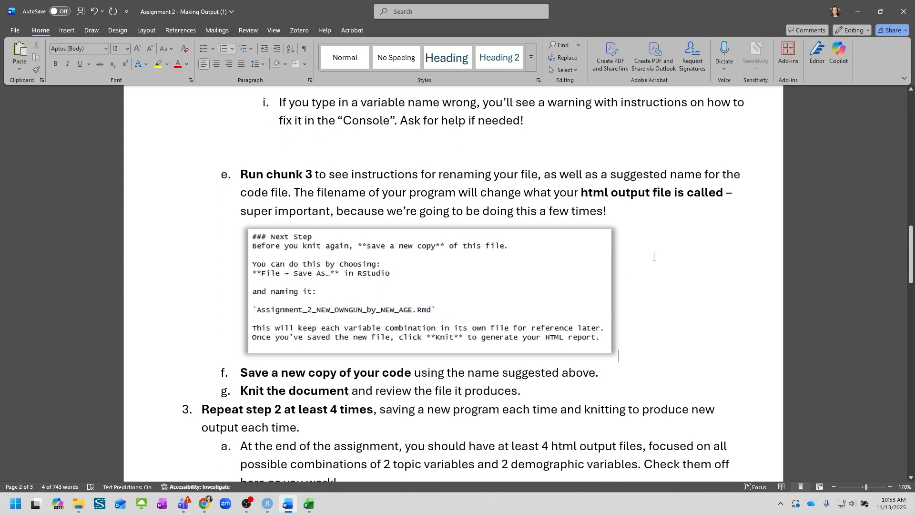
- Switch to RStudio, run chunk 3, and bring its suggested filename output into view
key("alt+Tab")
left_click(645, 161)
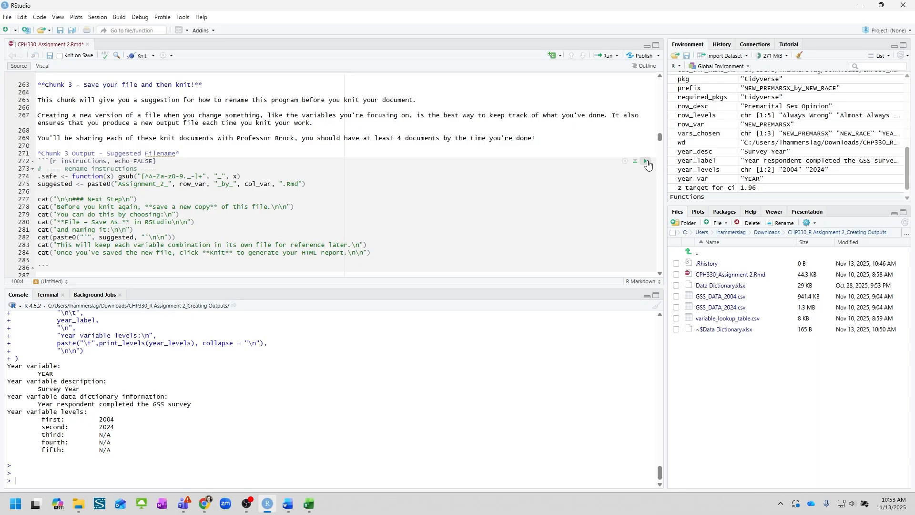
scroll(97, 210, "down", 5)
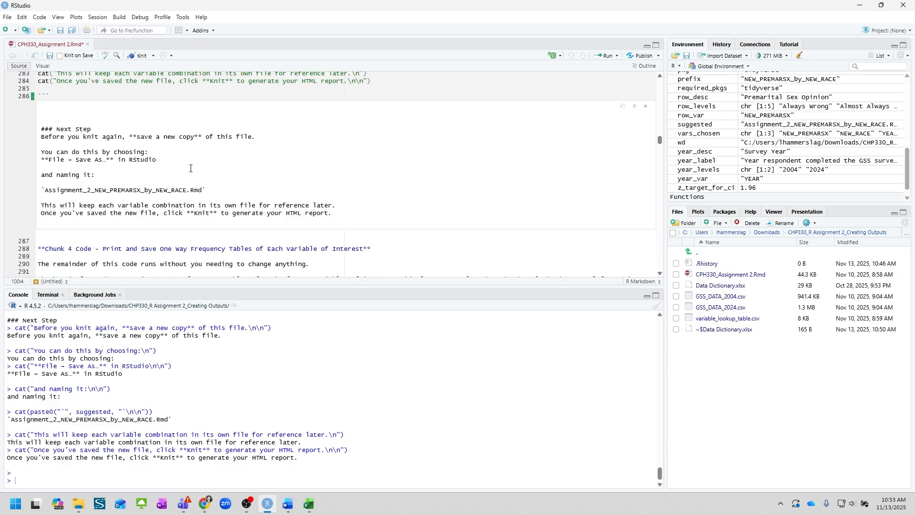
- Copy the suggested filename from chunk 3's output and save a new copy of the file as Assignment_2_NEW_PREMARSX_by_NEW_RACE
double_click(56, 191)
key("ctrl+c")
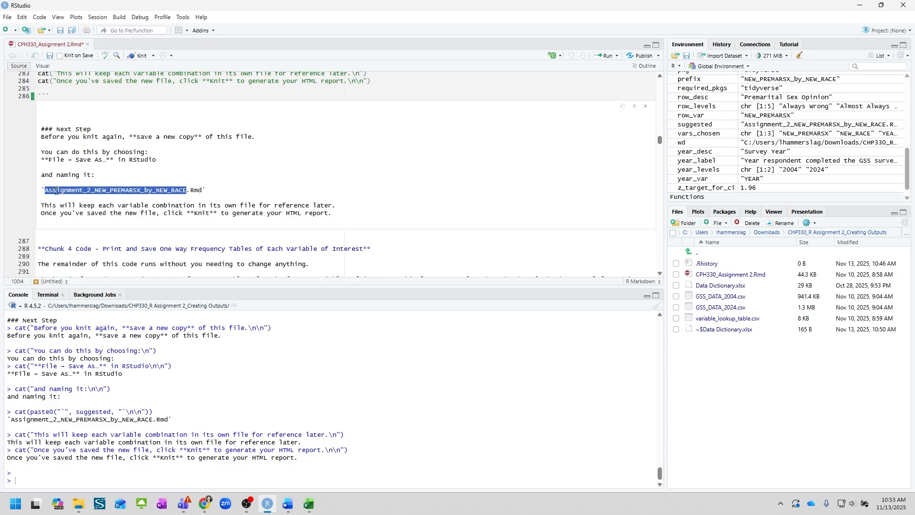
left_click(238, 176)
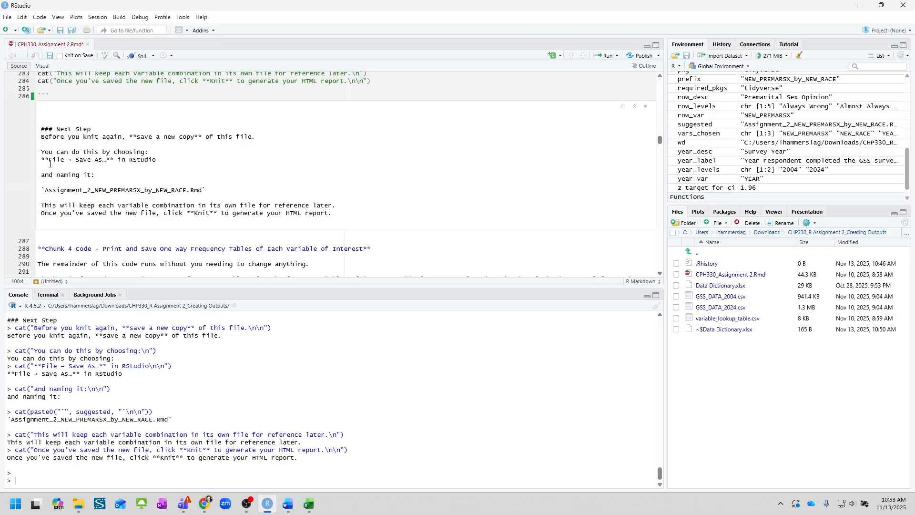
left_click(8, 17)
left_click(47, 214)
key("ctrl+v")
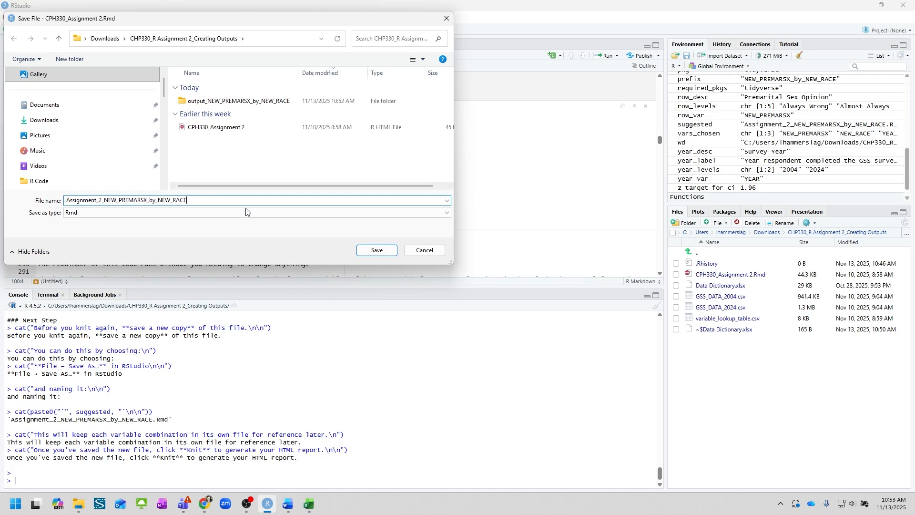
left_click(381, 250)
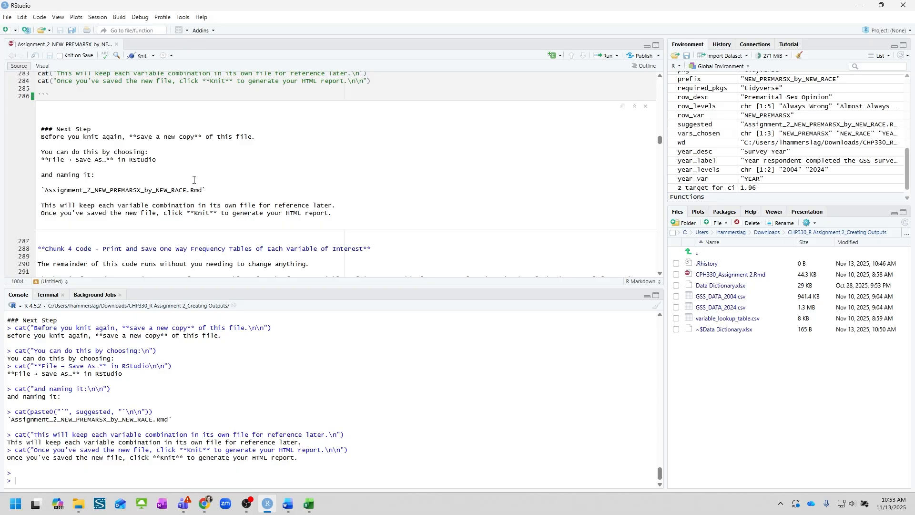
- Check the save-a-new-copy instruction in Word, and return to RStudio to review the suggested filename in chunk 3's output
key("alt+Tab")
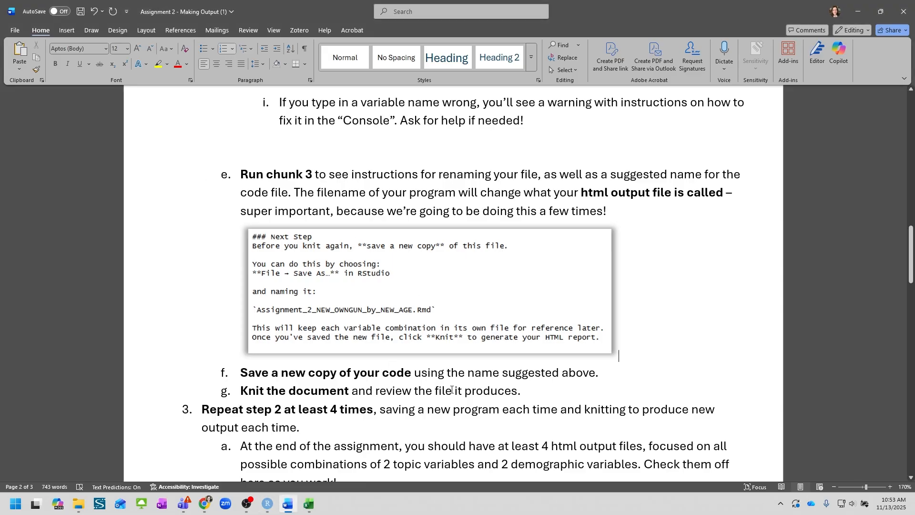
left_click(236, 368)
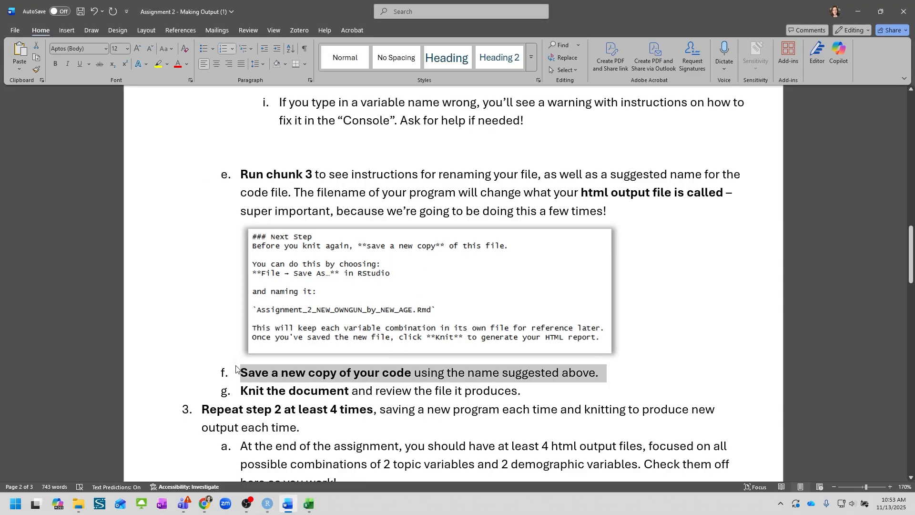
key("alt+Tab")
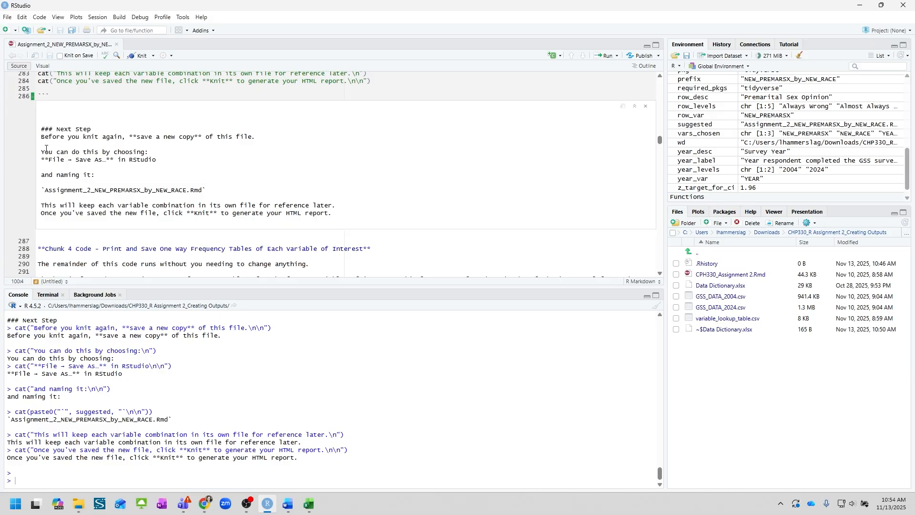
double_click(164, 188)
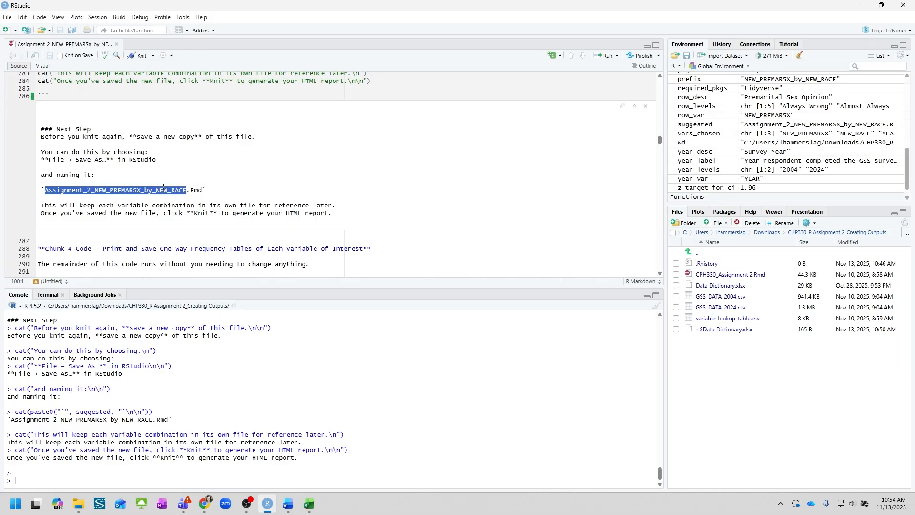
left_click(57, 160)
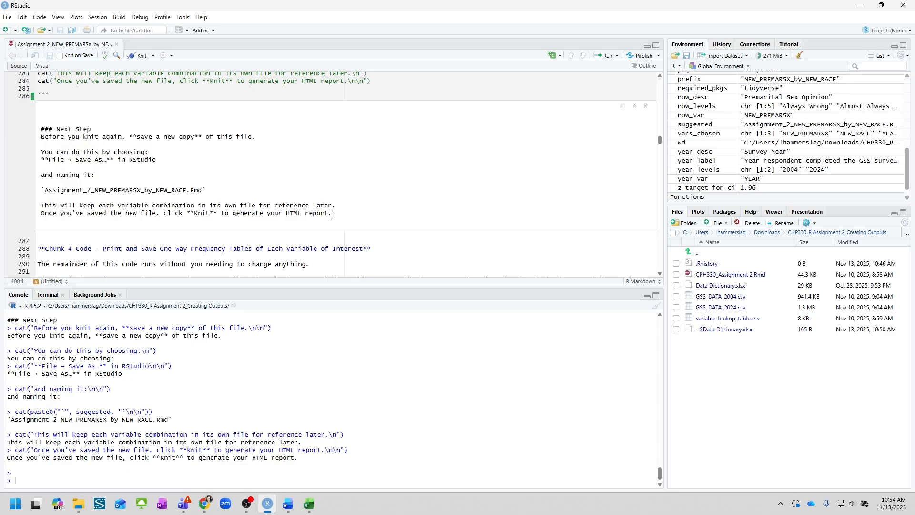
- Knit the document to an HTML report and look through its chunk 1 to 3 sections down to chunk 4
left_click_drag(221, 213, 187, 213)
left_click(142, 55)
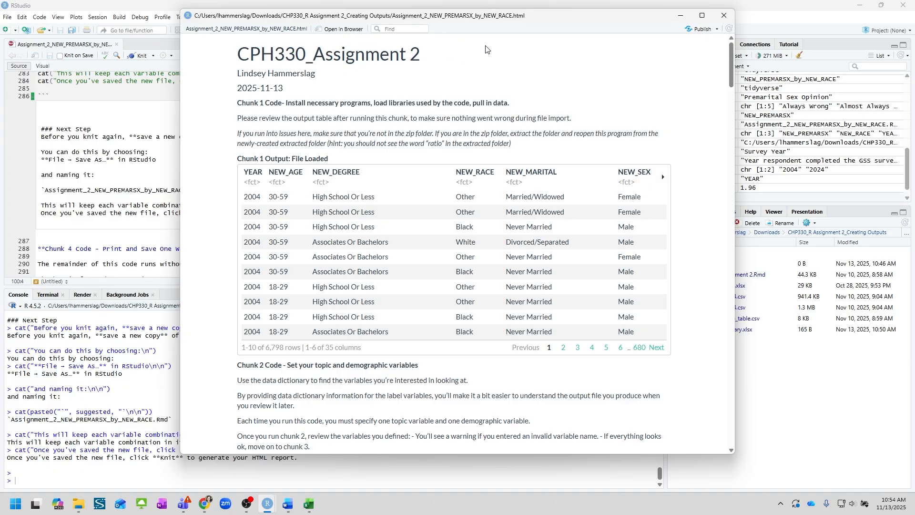
scroll(477, 139, "down", 5)
scroll(477, 138, "down", 1)
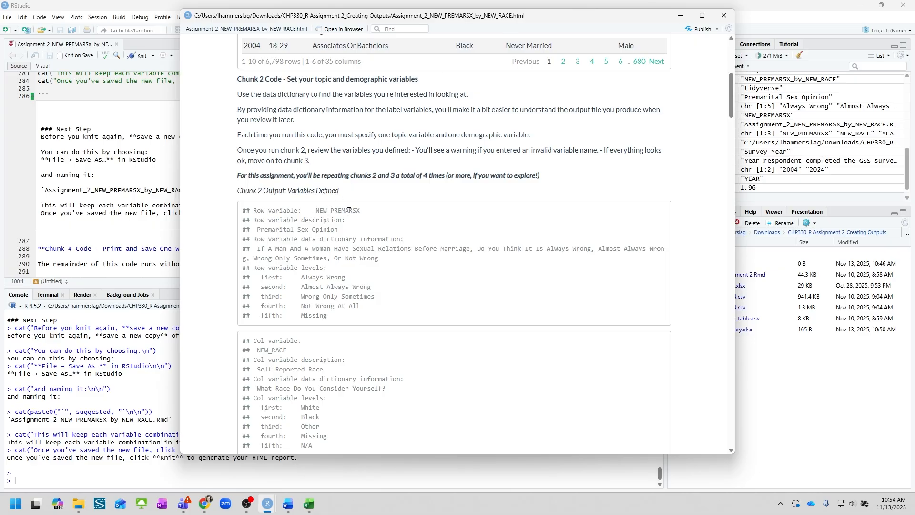
scroll(303, 357, "down", 10)
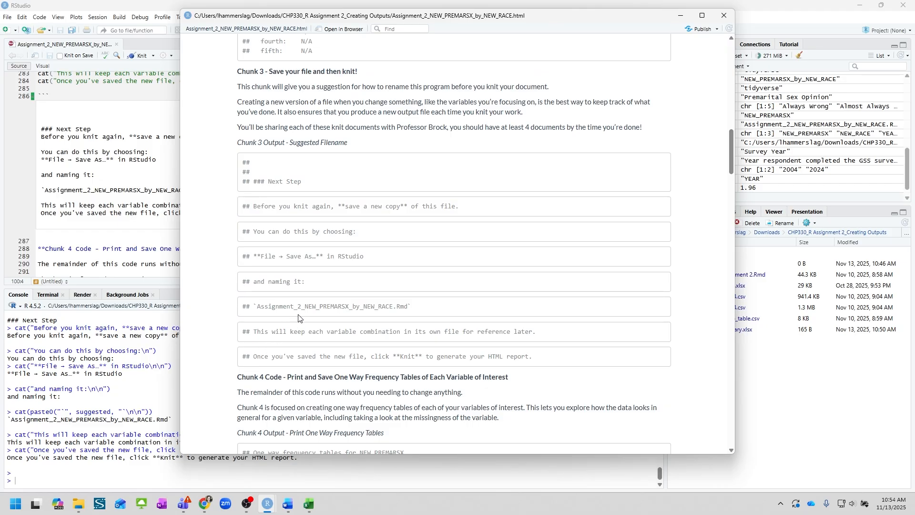
scroll(298, 318, "down", 4)
scroll(298, 317, "down", 2)
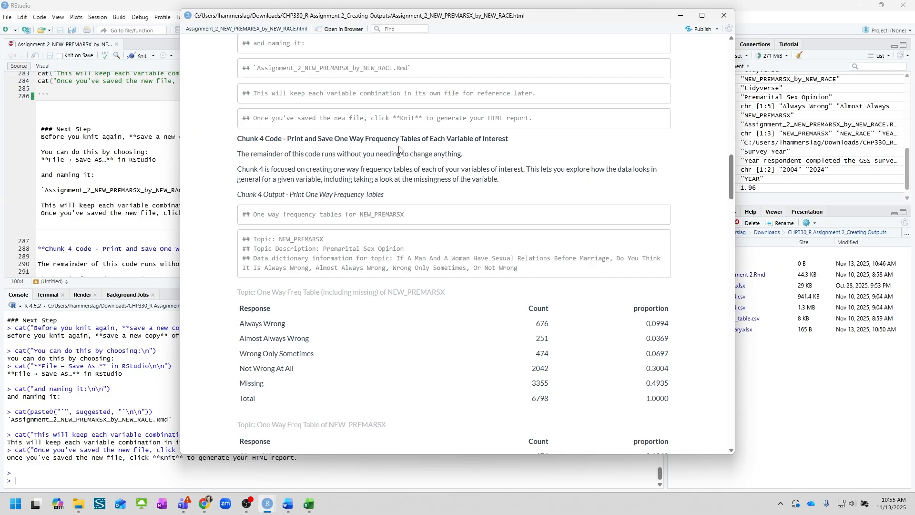
- Examine the report's one-way frequency tables for NEW_PREMARSX, comparing the version including missing values with the one without
scroll(400, 173, "down", 2)
scroll(399, 173, "up", 2)
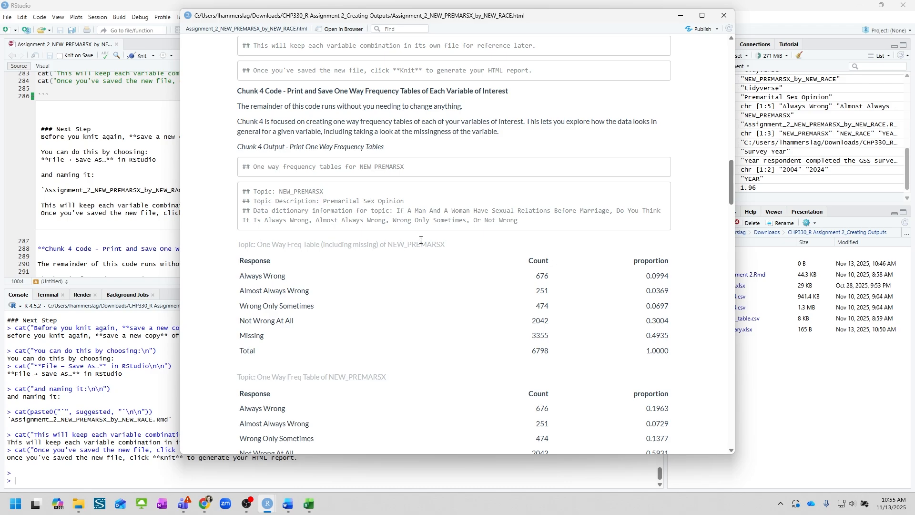
left_click_drag(532, 225, 399, 211)
left_click(298, 271)
left_click_drag(242, 336, 665, 335)
left_click(673, 337)
scroll(639, 309, "down", 2)
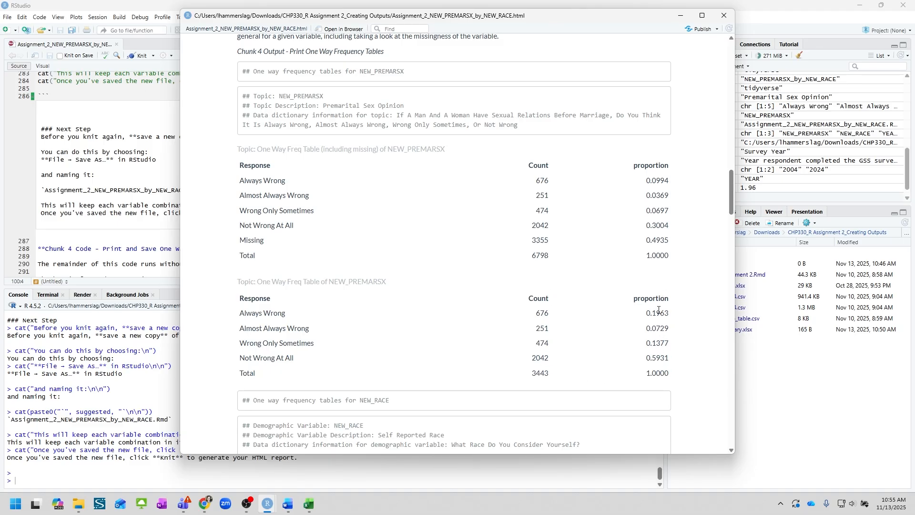
scroll(659, 358, "down", 2)
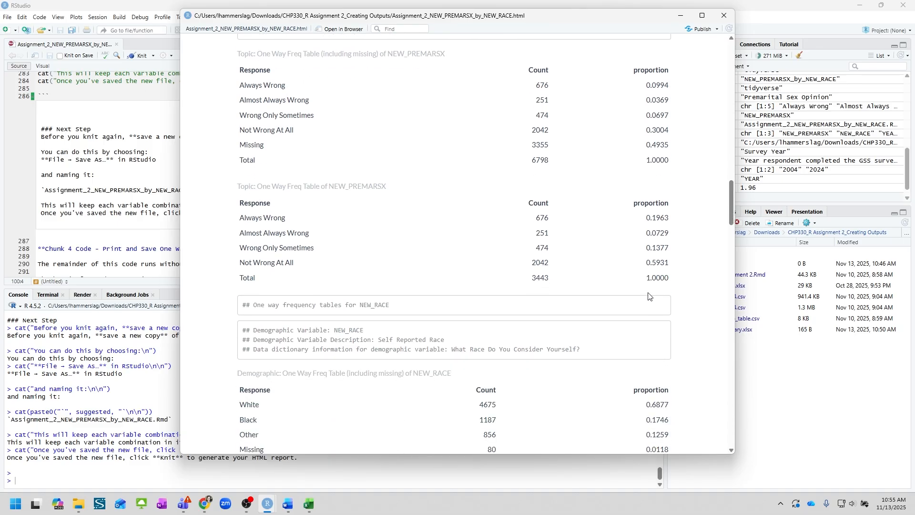
- Examine the report's one-way frequency tables for NEW_RACE and YEAR, continuing to the chunk 5 contingency table of topic by year
scroll(620, 289, "down", 3)
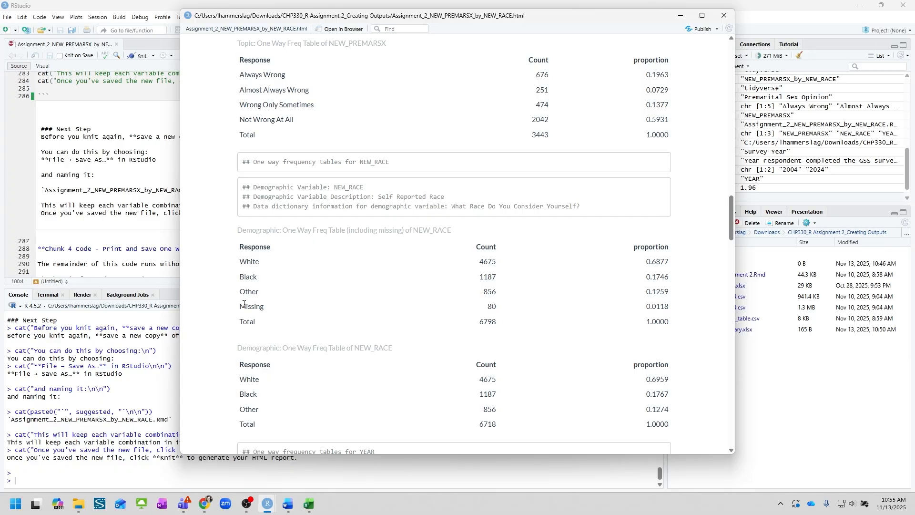
scroll(307, 311, "down", 3)
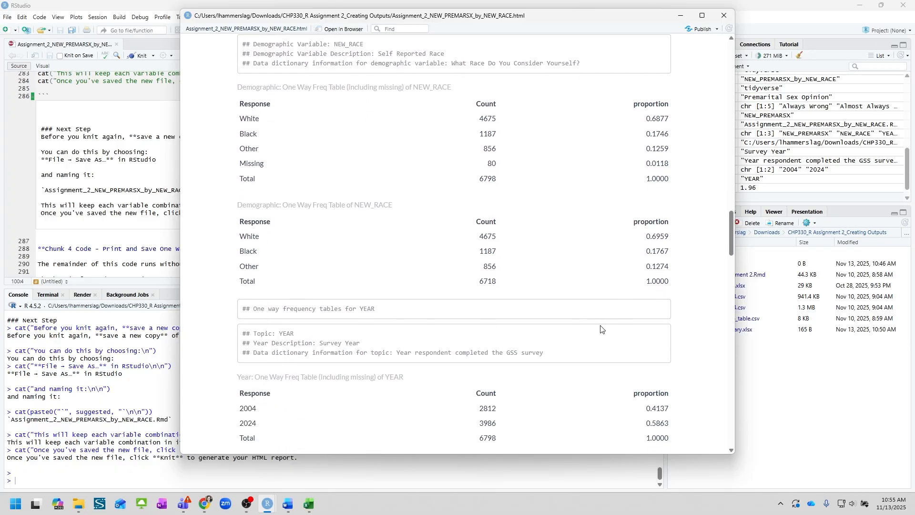
scroll(591, 319, "down", 3)
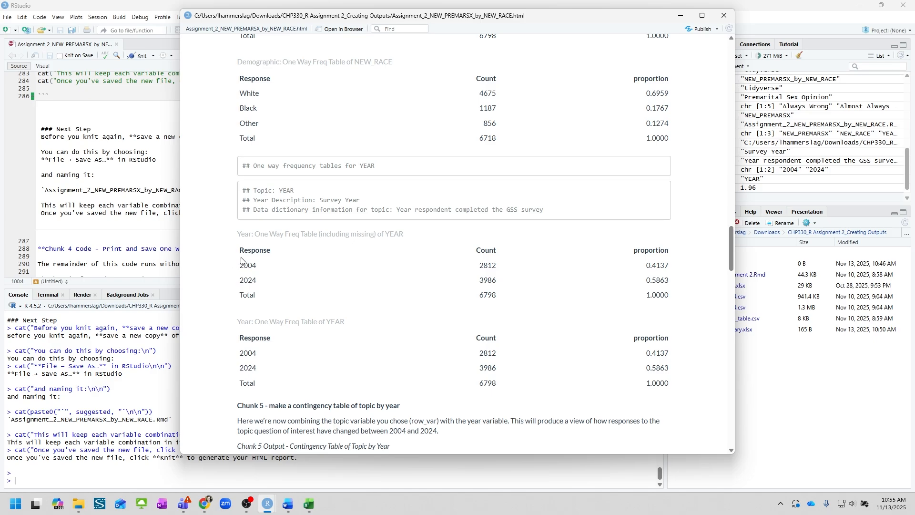
scroll(666, 274, "down", 4)
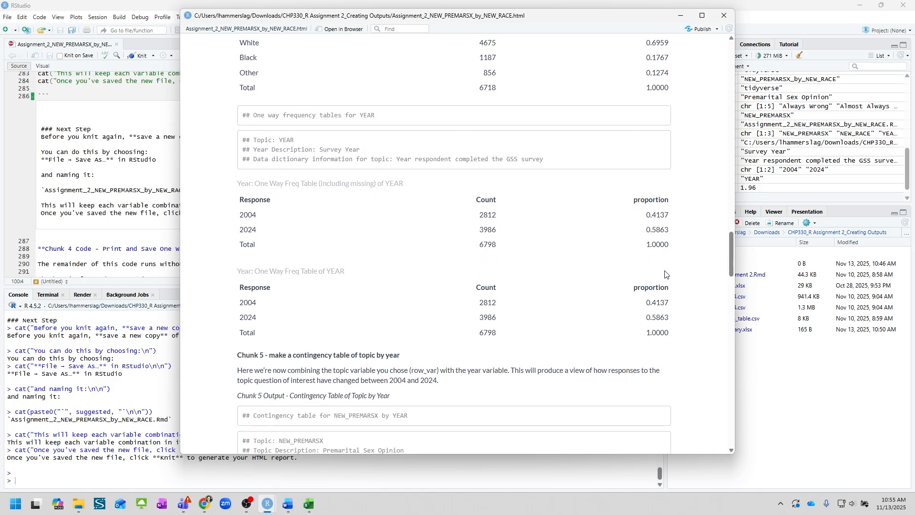
scroll(665, 274, "up", 9)
scroll(665, 274, "down", 8)
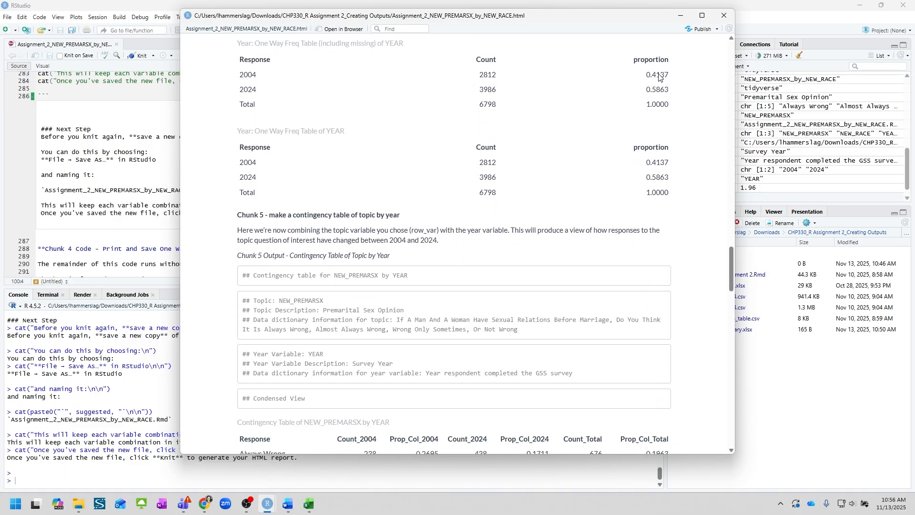
scroll(657, 98, "down", 2)
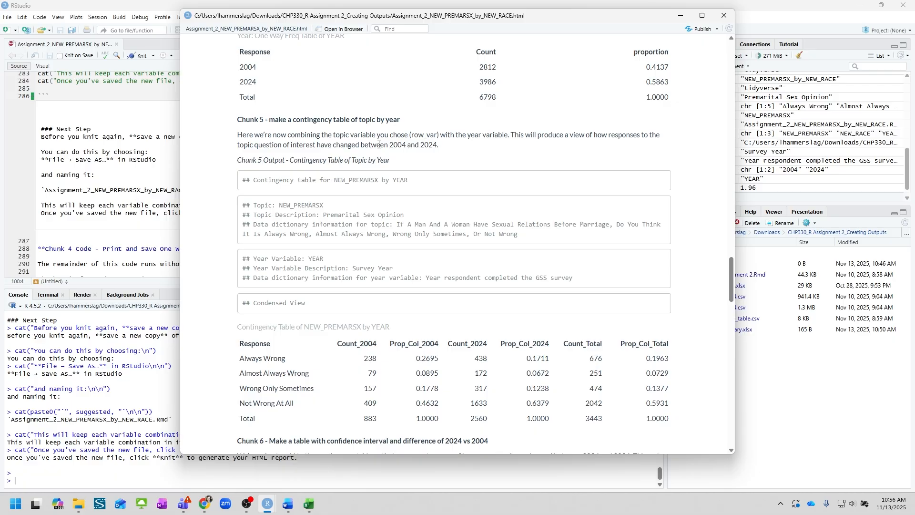
- Examine the report's chunk 5 contingency table of NEW_PREMARSX by YEAR, including its count and column proportion columns
scroll(378, 144, "down", 1)
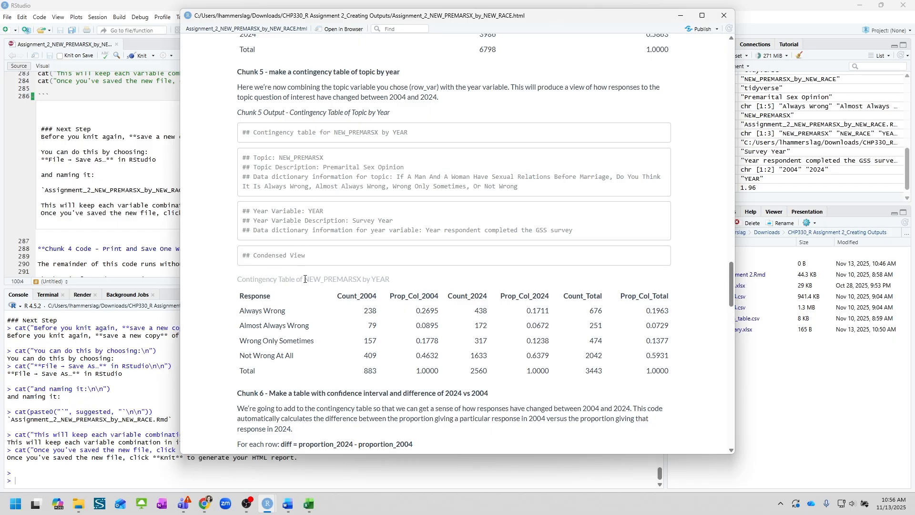
left_click_drag(305, 278, 361, 279)
left_click(369, 278)
scroll(478, 354, "down", 1)
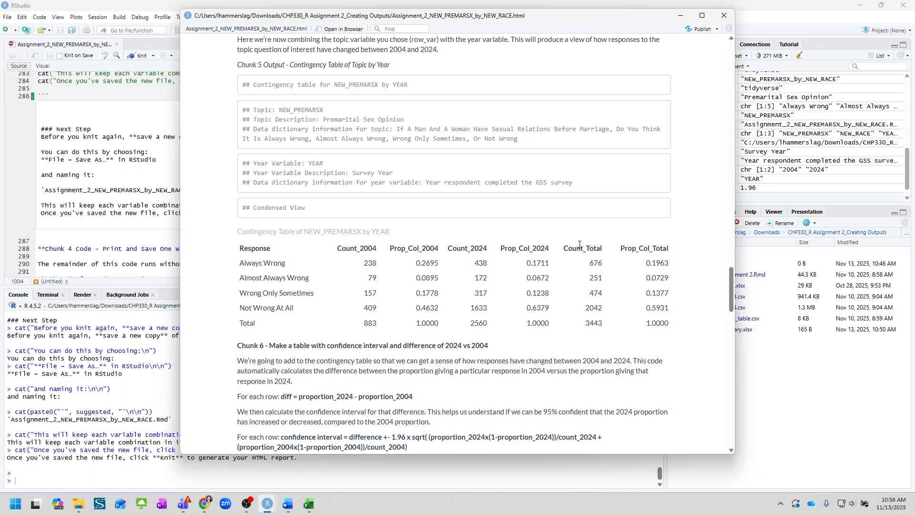
- Read the chunk 6 explanation of how the 2024 minus 2004 proportion difference and its confidence interval are calculated
scroll(589, 302, "down", 3)
scroll(600, 302, "down", 1)
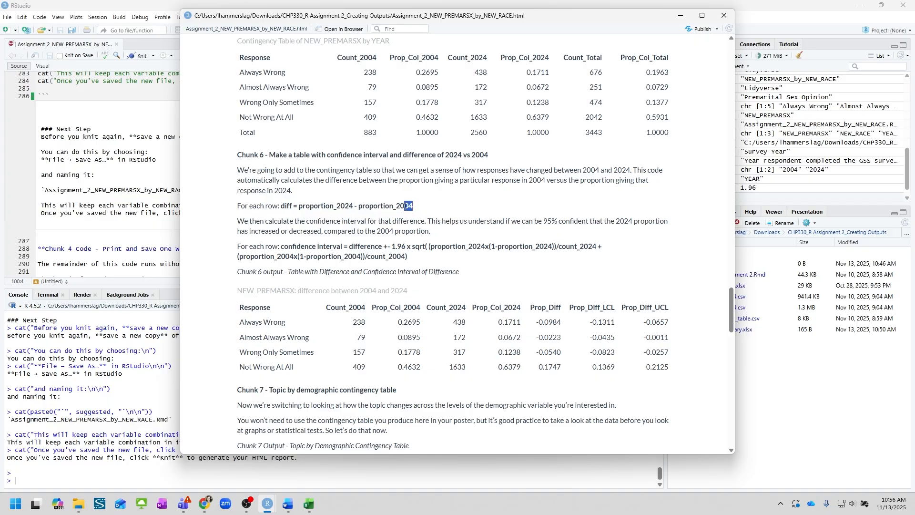
left_click_drag(413, 206, 359, 206)
left_click(351, 207)
scroll(401, 258, "down", 1)
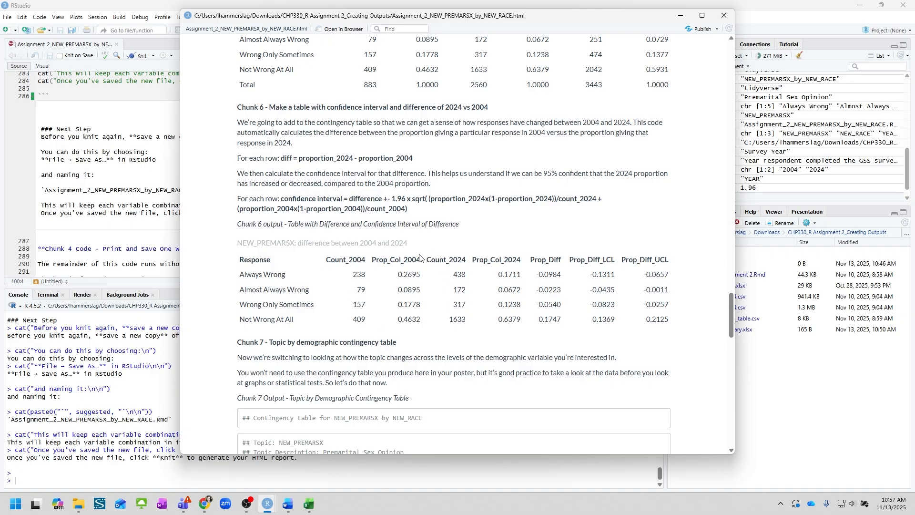
- Examine the Prop_Diff, Prop_Diff_LCL and Prop_Diff_UCL columns in the chunk 6 table of differences between 2004 and 2024
scroll(391, 236, "up", 1)
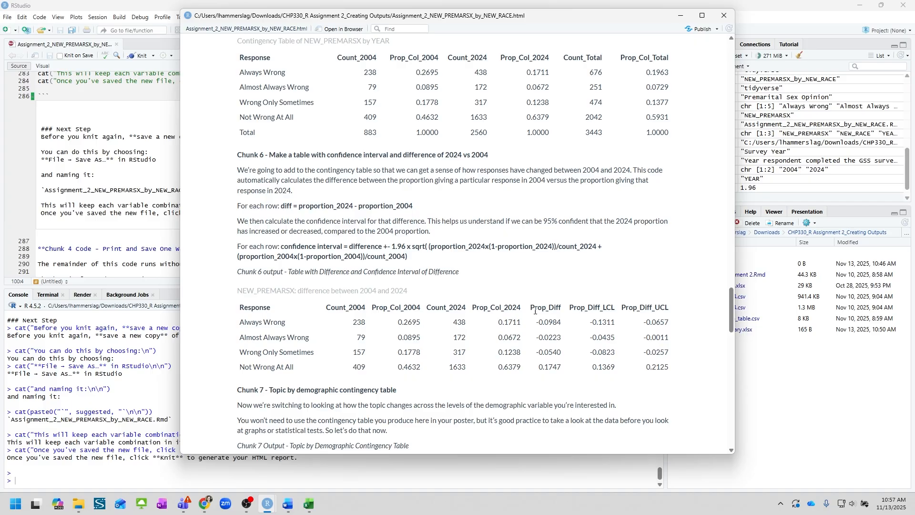
left_click_drag(535, 311, 541, 350)
left_click(541, 350)
double_click(533, 310)
left_click(573, 311)
left_click_drag(573, 310, 667, 311)
left_click(666, 310)
- Examine the report's chunk 7 topic by demographic contingency table of NEW_PREMARSX by NEW_RACE, including its variable descriptions
scroll(298, 244, "down", 4)
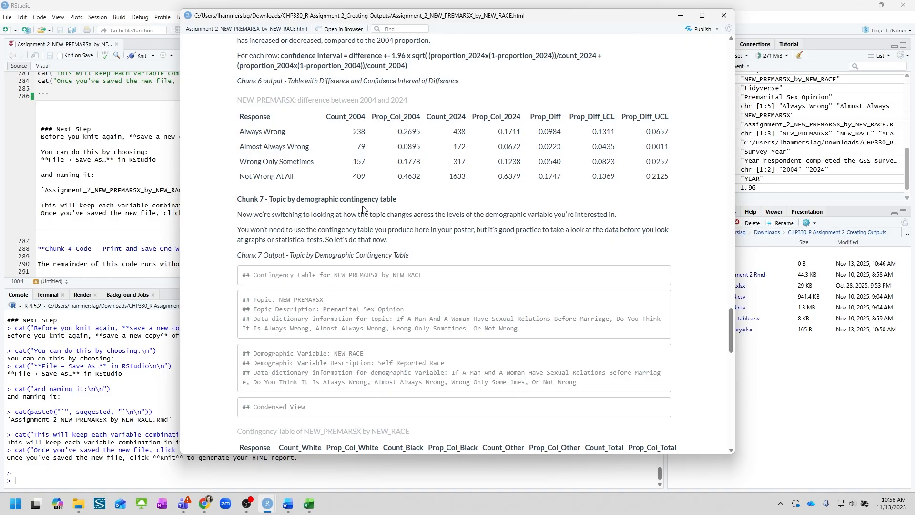
double_click(314, 199)
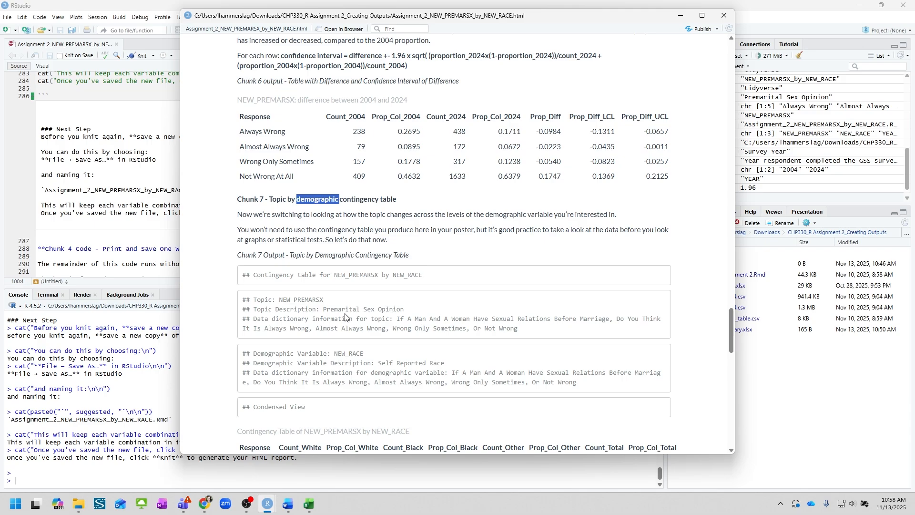
scroll(349, 270, "down", 3)
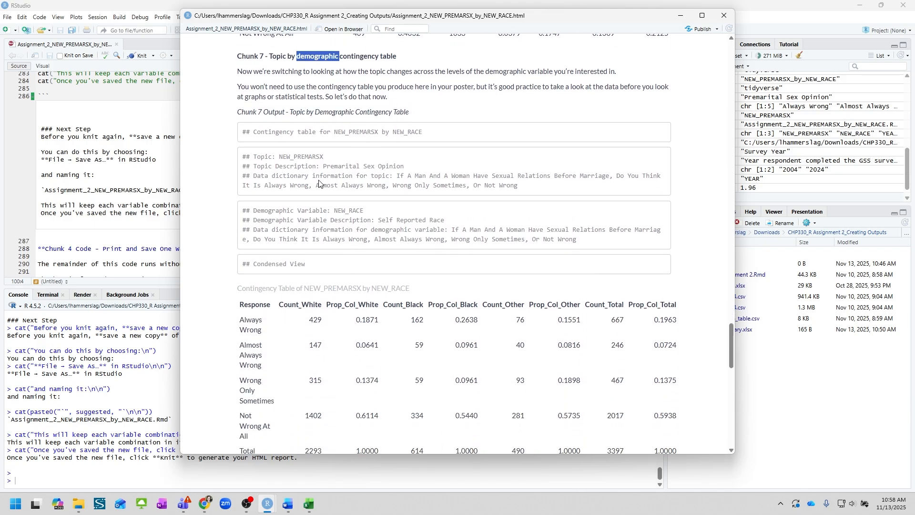
left_click(320, 183)
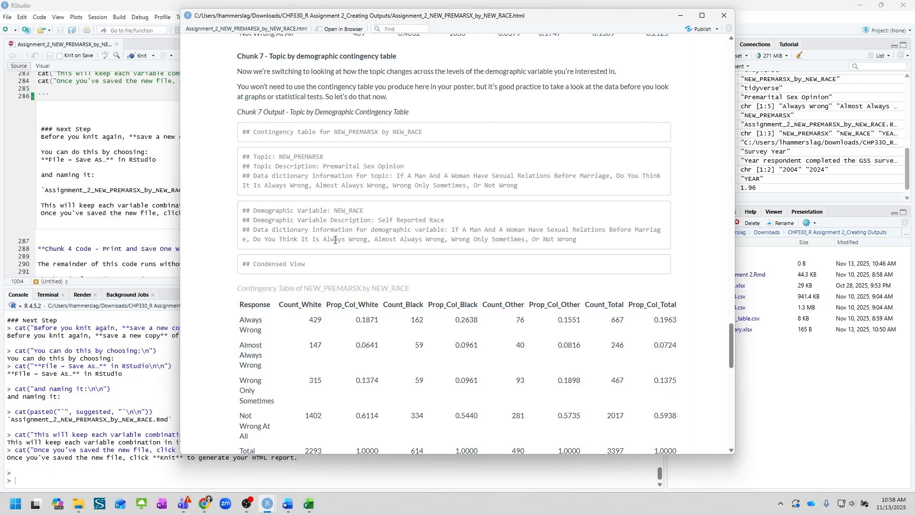
scroll(335, 240, "down", 2)
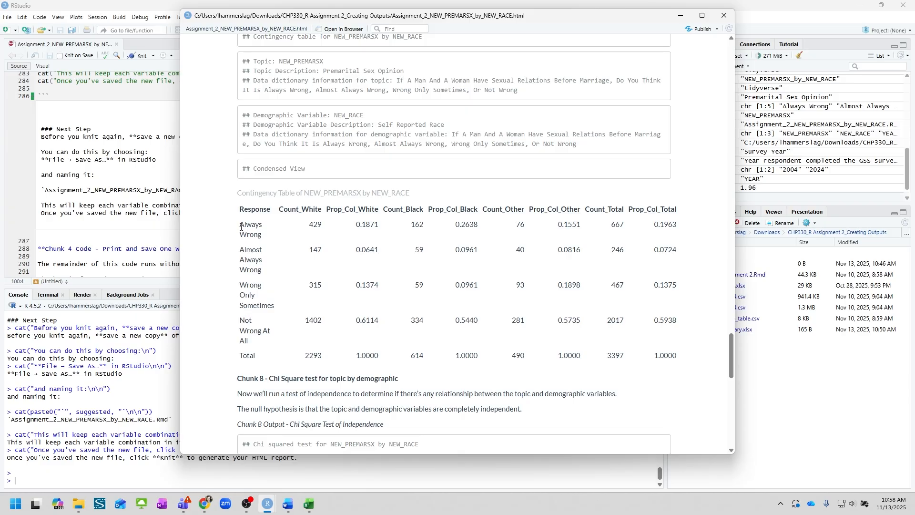
left_click_drag(240, 227, 682, 230)
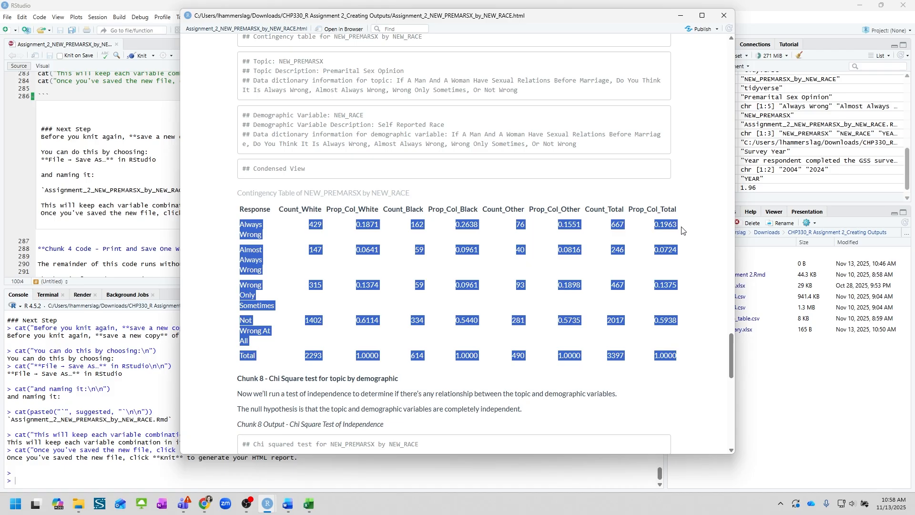
left_click(682, 230)
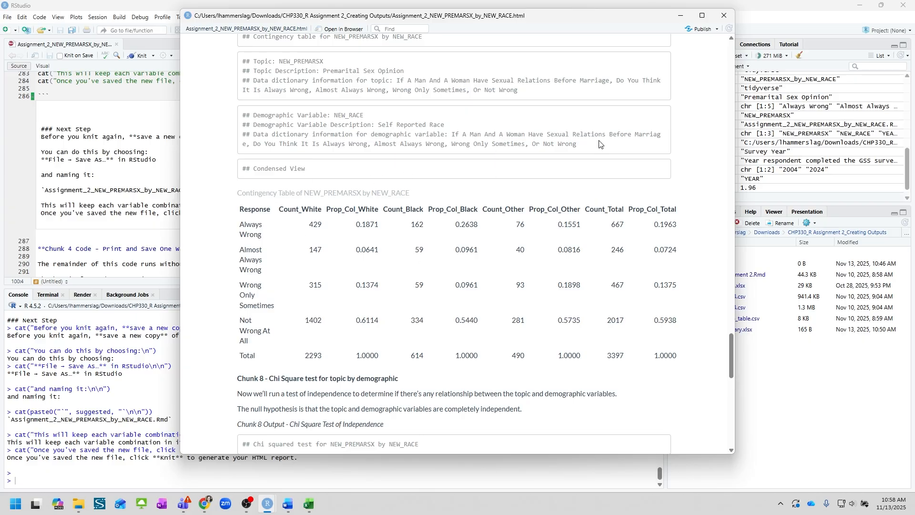
- Examine the chunk 8 chi-square test of independence for NEW_PREMARSX and NEW_RACE, including its null hypothesis and associated table
scroll(611, 293, "down", 2)
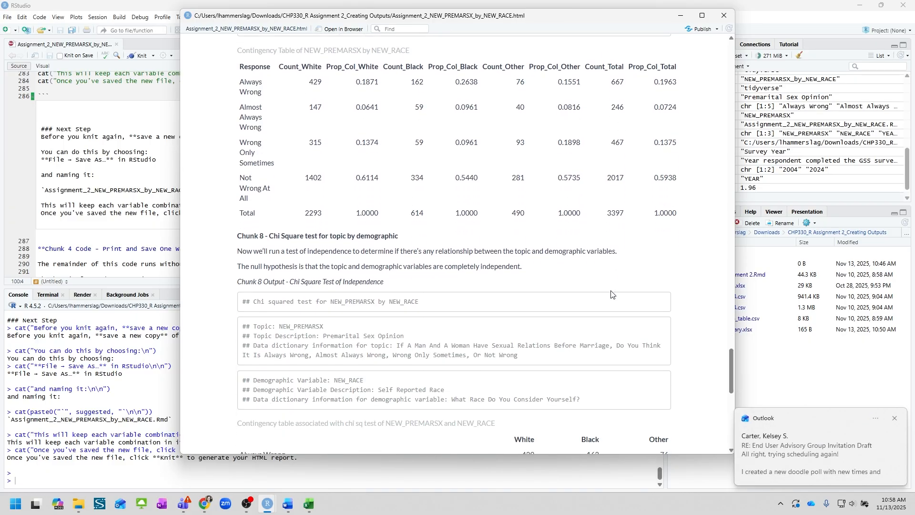
scroll(598, 283, "down", 2)
scroll(556, 225, "up", 2)
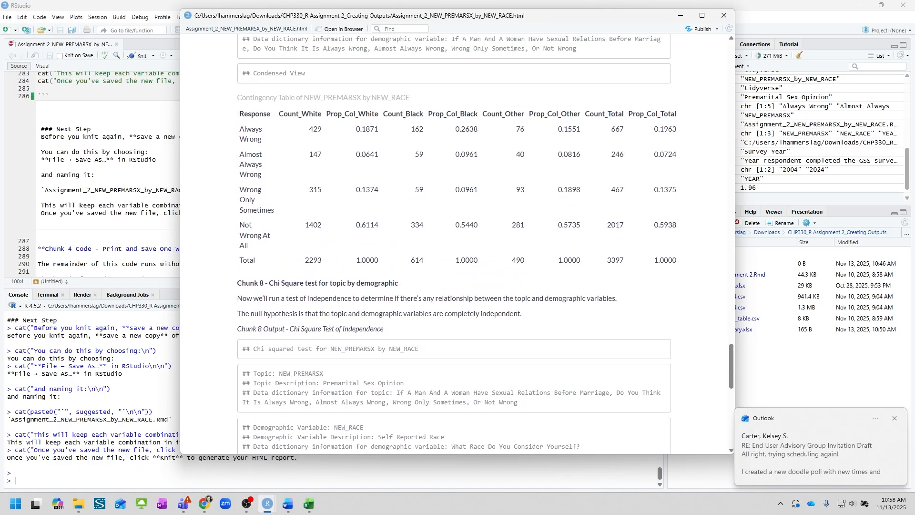
scroll(334, 331, "down", 3)
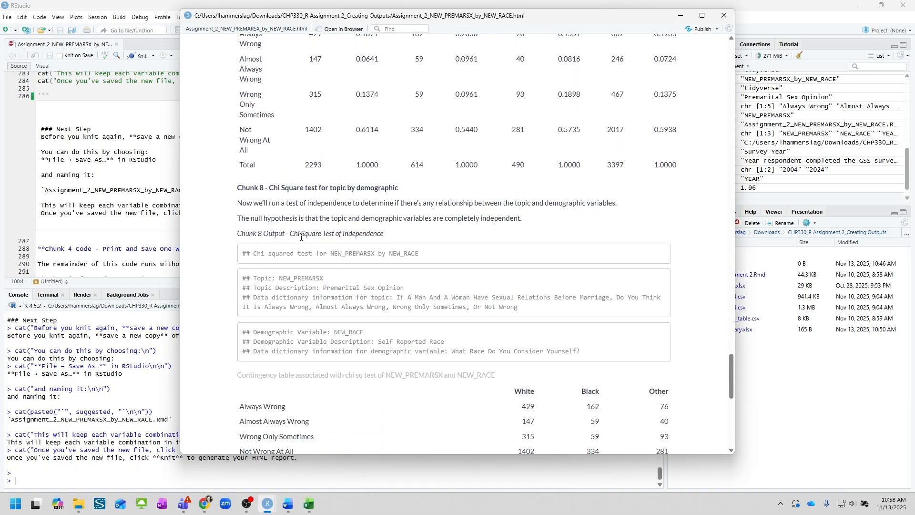
scroll(301, 237, "down", 1)
scroll(302, 237, "down", 1)
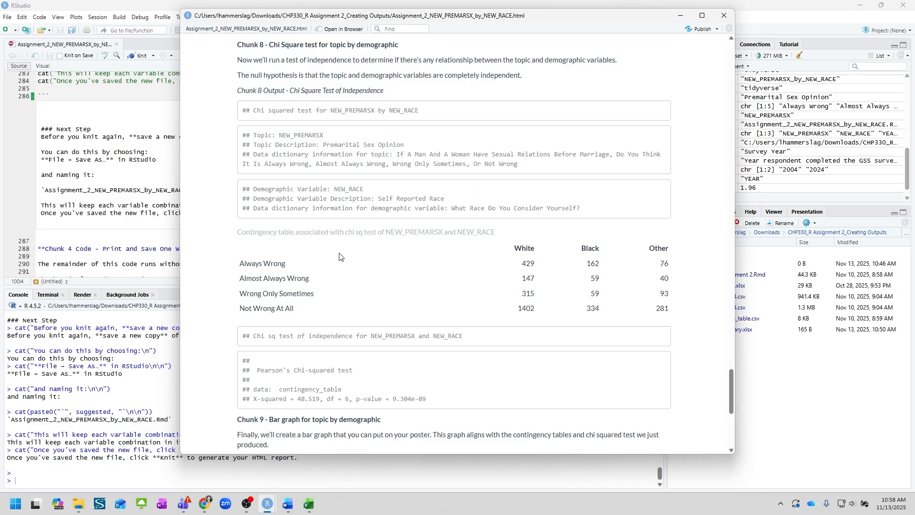
scroll(376, 335, "down", 1)
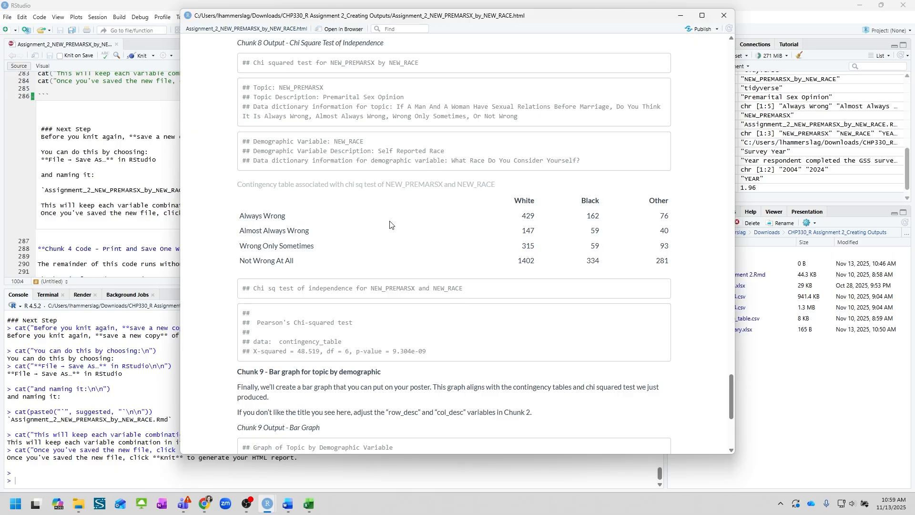
scroll(531, 381, "down", 1)
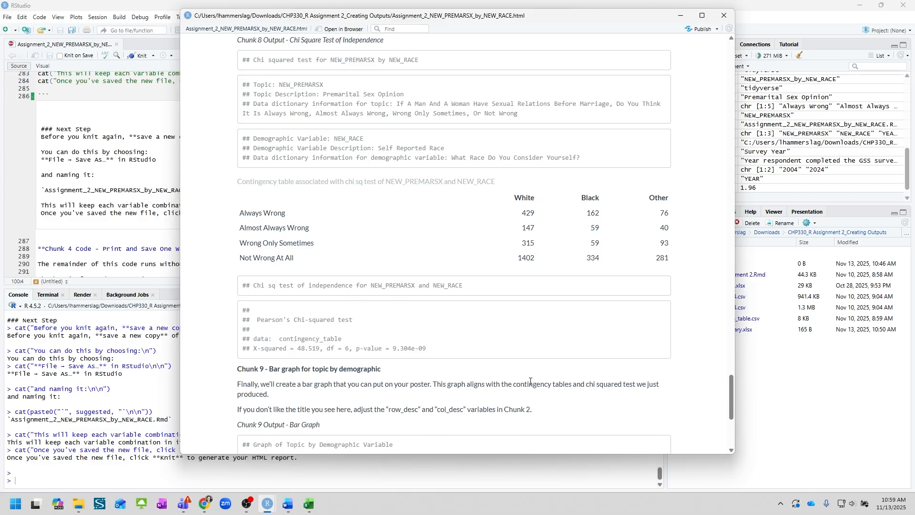
- Examine the chunk 9 bar graph of Premarital Sex Opinion by Self Reported Race against the preceding tables and chi-square output
scroll(530, 381, "down", 5)
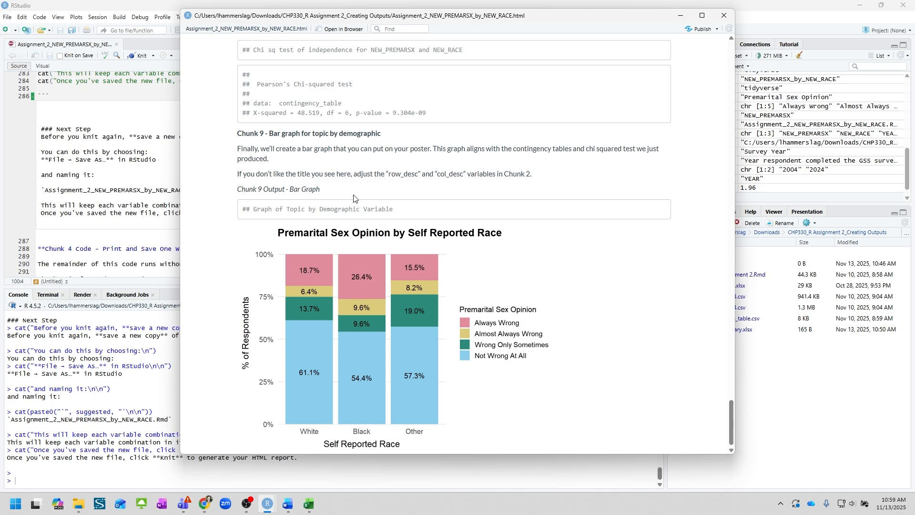
scroll(313, 340, "down", 1)
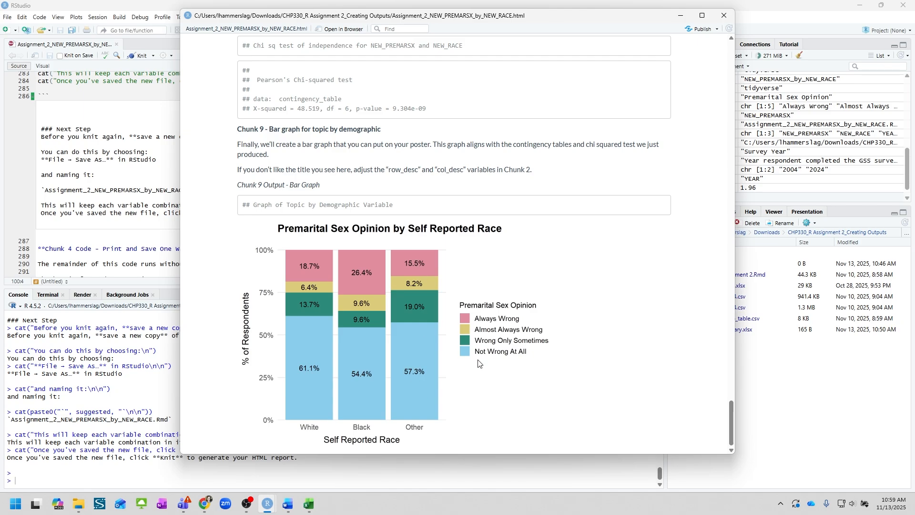
scroll(546, 395, "up", 3)
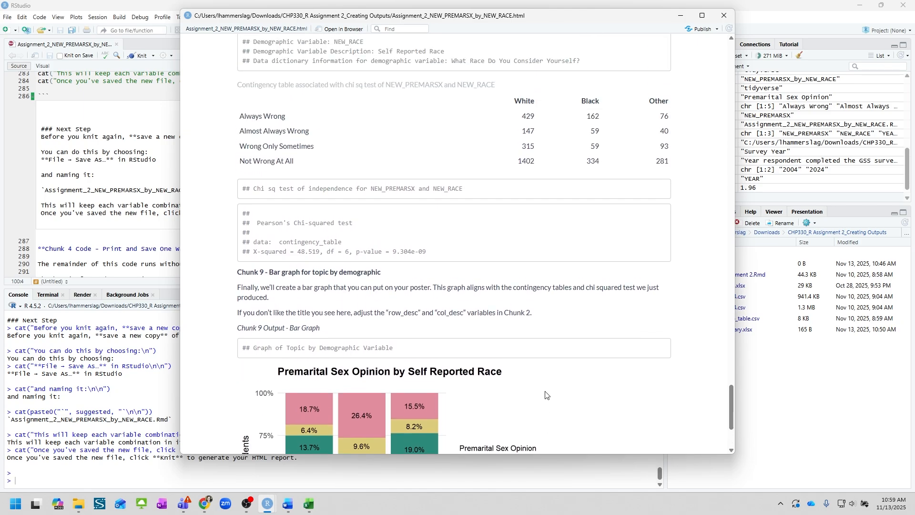
scroll(546, 395, "up", 6)
scroll(546, 395, "down", 7)
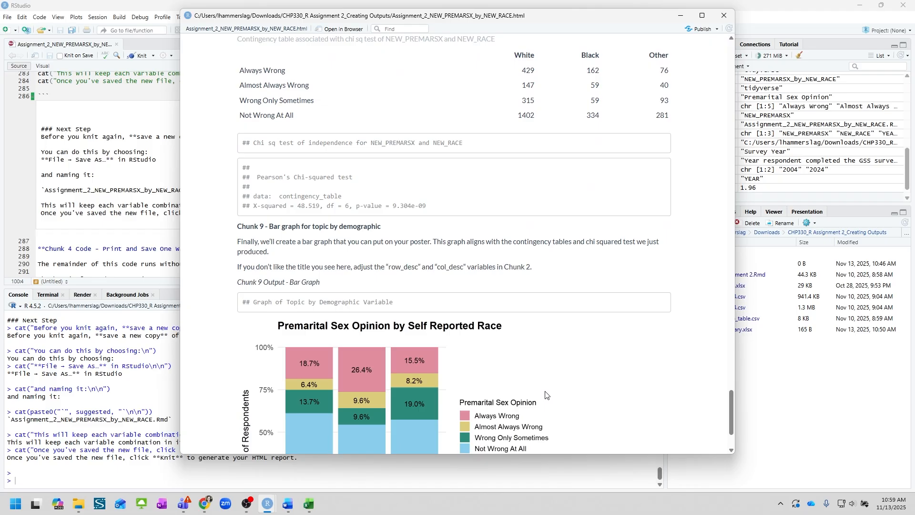
scroll(546, 395, "down", 2)
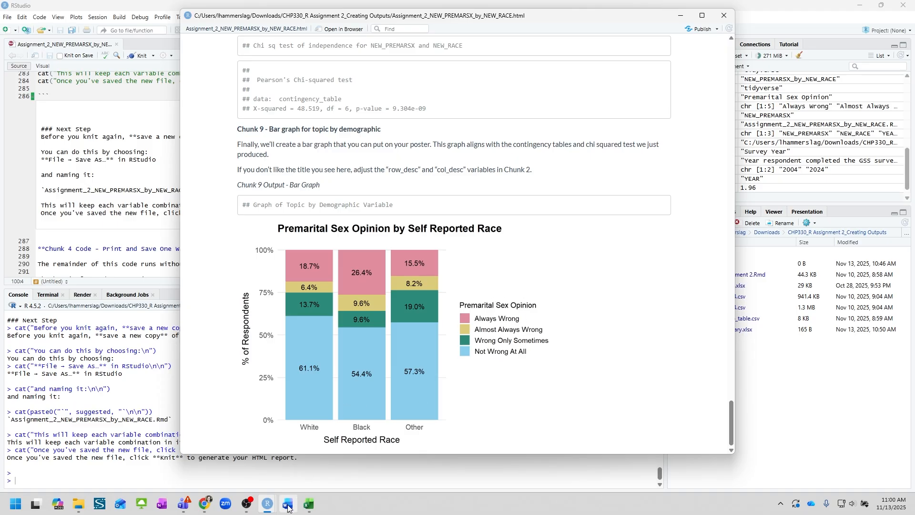
- Switch to the Word instructions and change the topic 2 variable under row_var to NEW_OWNGUN
left_click(288, 453)
left_click(316, 409)
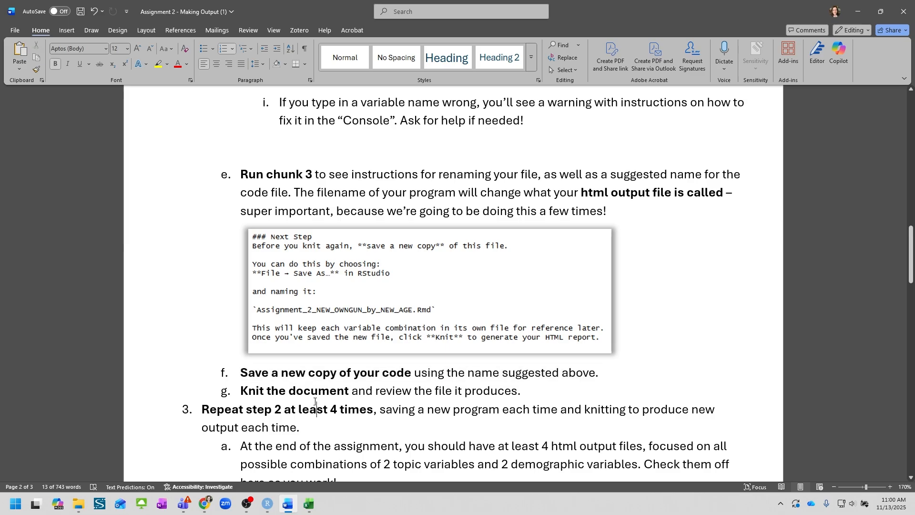
scroll(533, 385, "up", 1)
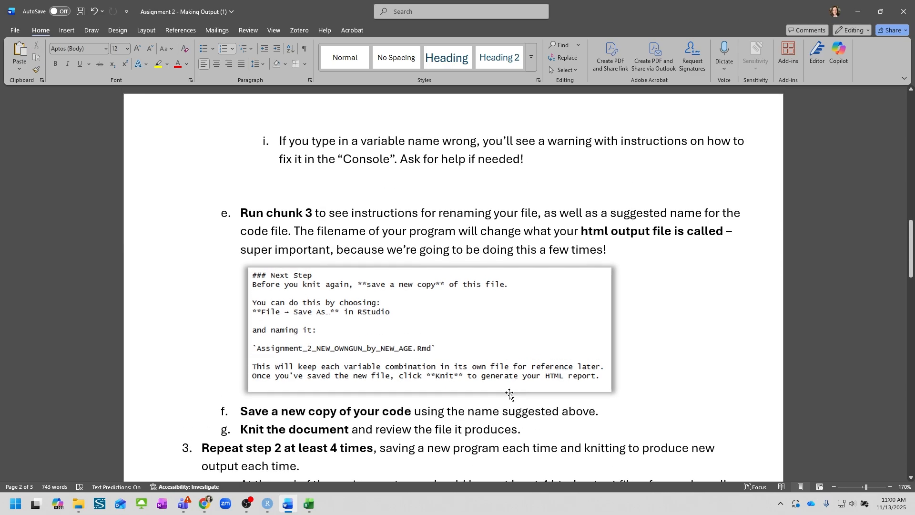
scroll(318, 253, "up", 4)
scroll(318, 253, "up", 5)
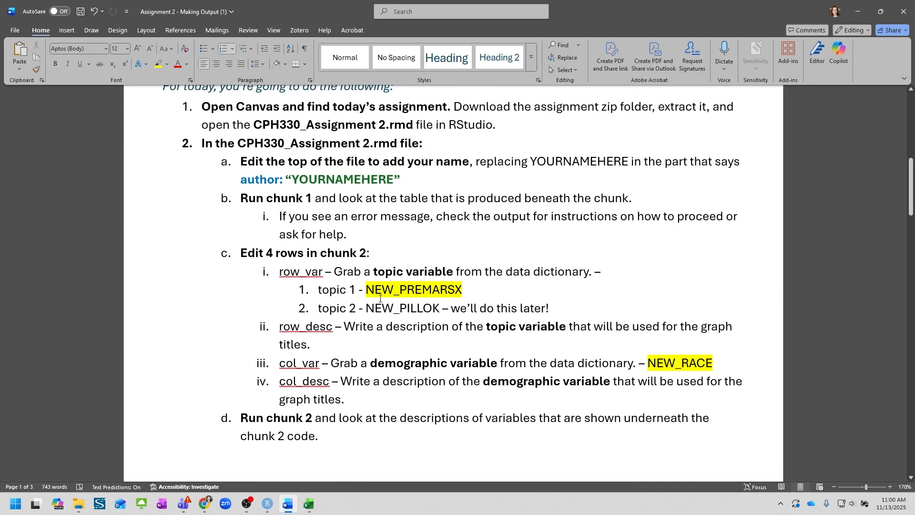
left_click_drag(399, 307, 438, 309)
type("N")
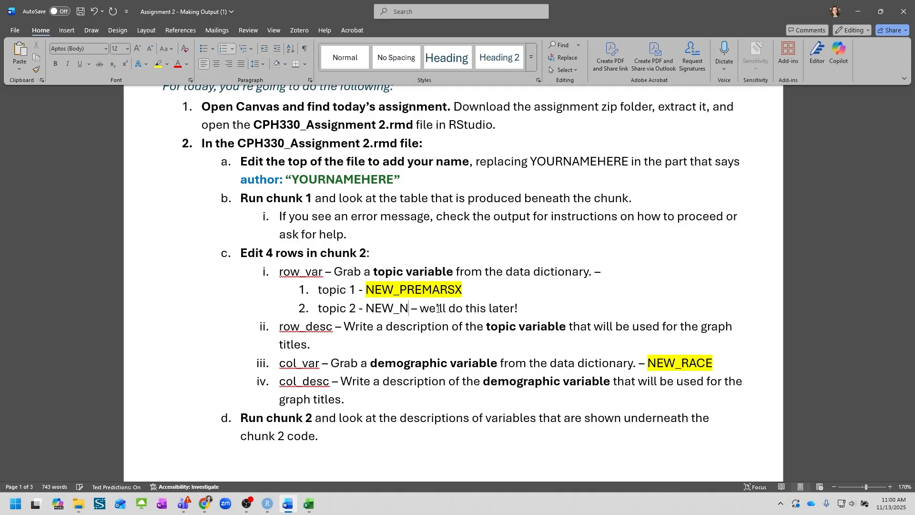
key("BackSpace")
type("OWNGUN")
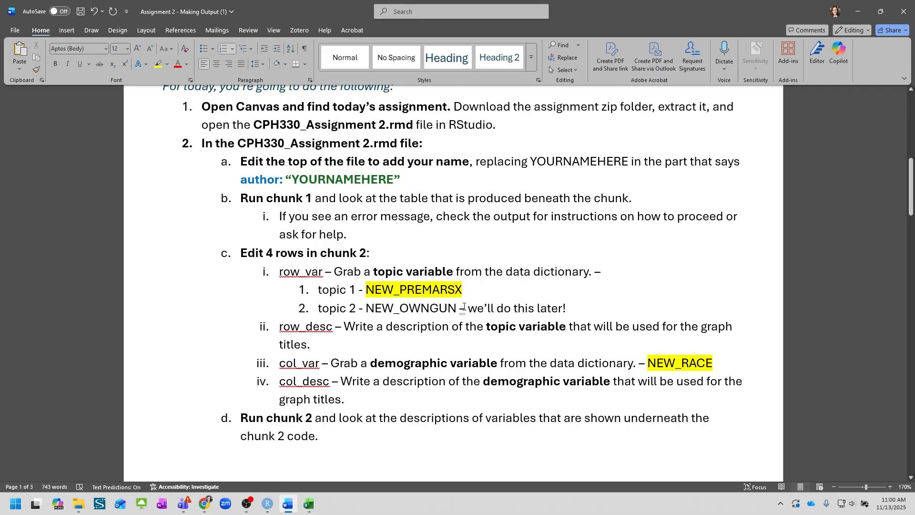
- Check the Word instructions for the four row edits required in chunk 2
scroll(464, 308, "down", 8)
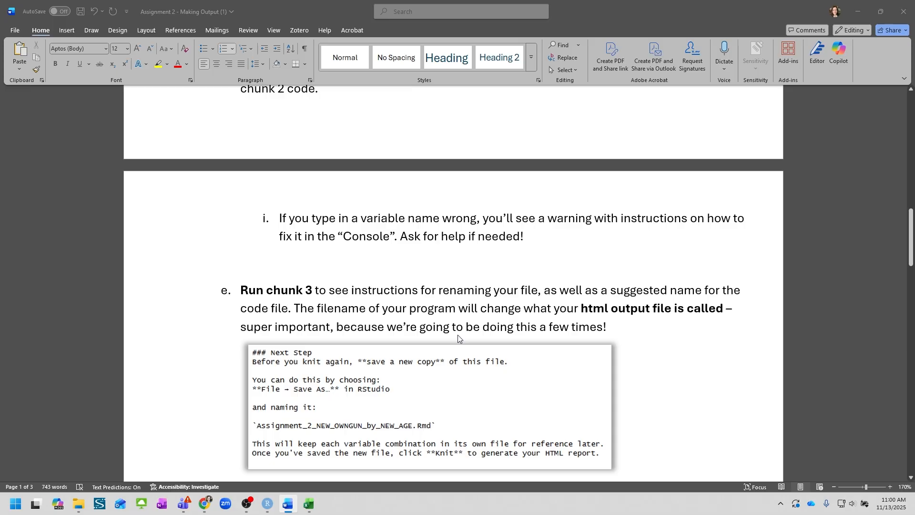
key("alt+Tab")
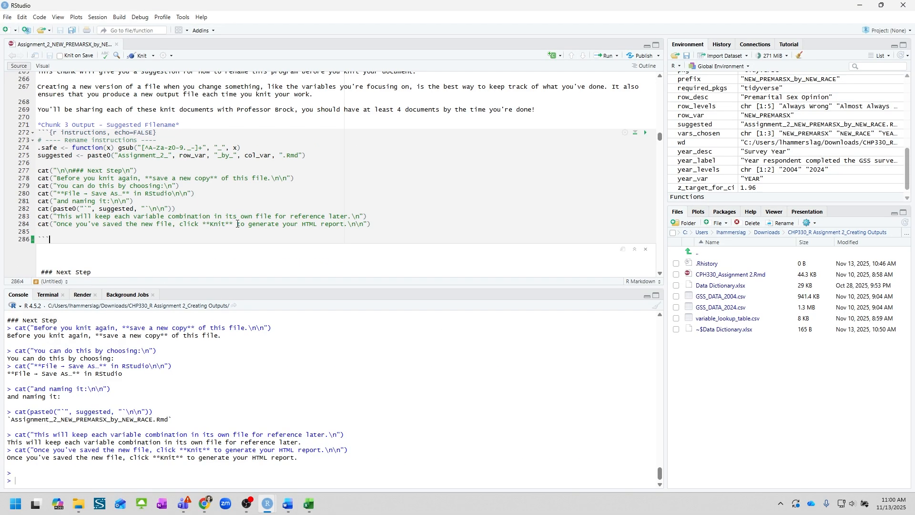
scroll(237, 223, "up", 5)
key("alt+Tab")
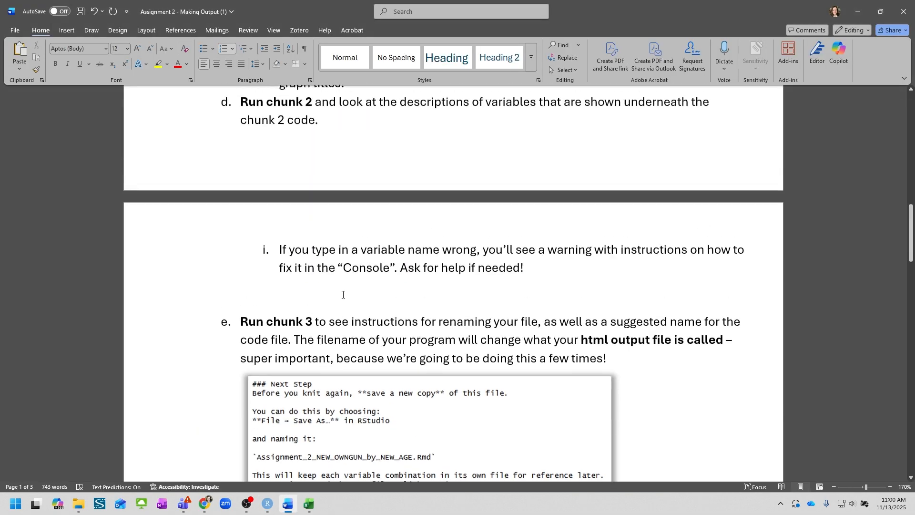
scroll(342, 294, "up", 5)
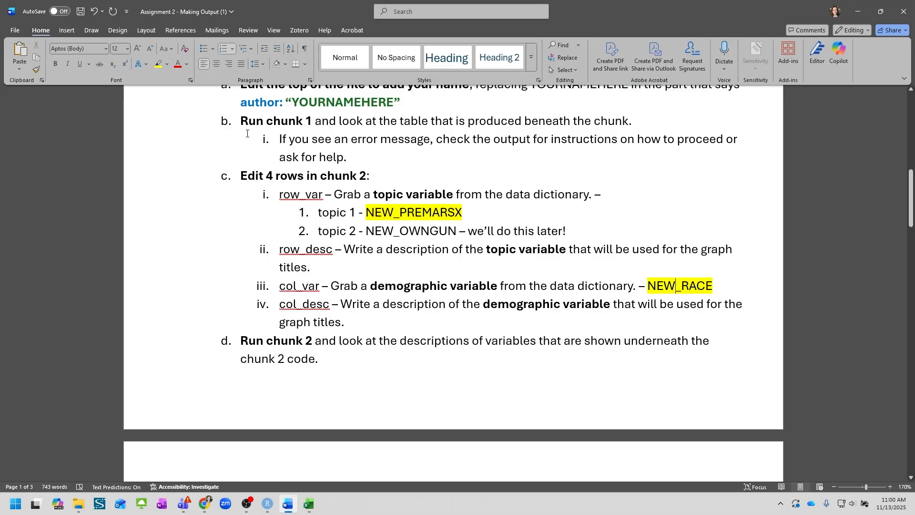
left_click_drag(243, 174, 394, 177)
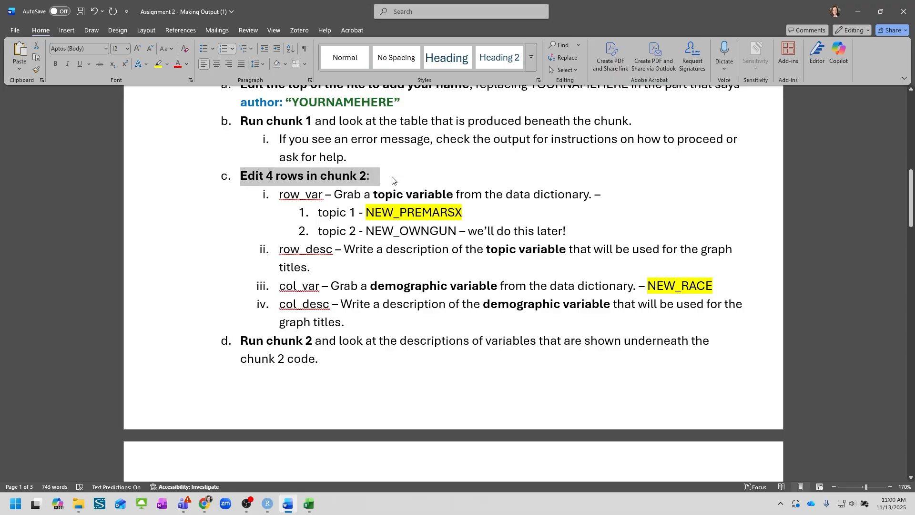
left_click(393, 180)
- In RStudio, set chunk 2's row_var to "NEW_OWNGUN" and row_desc to "Own a Gun?", and save the file
key("alt+Tab")
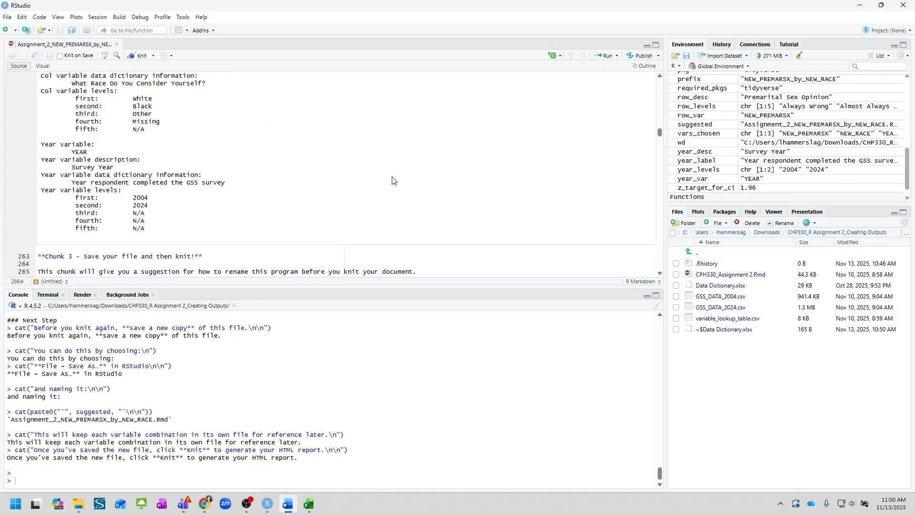
scroll(287, 208, "up", 1)
scroll(287, 207, "up", 15)
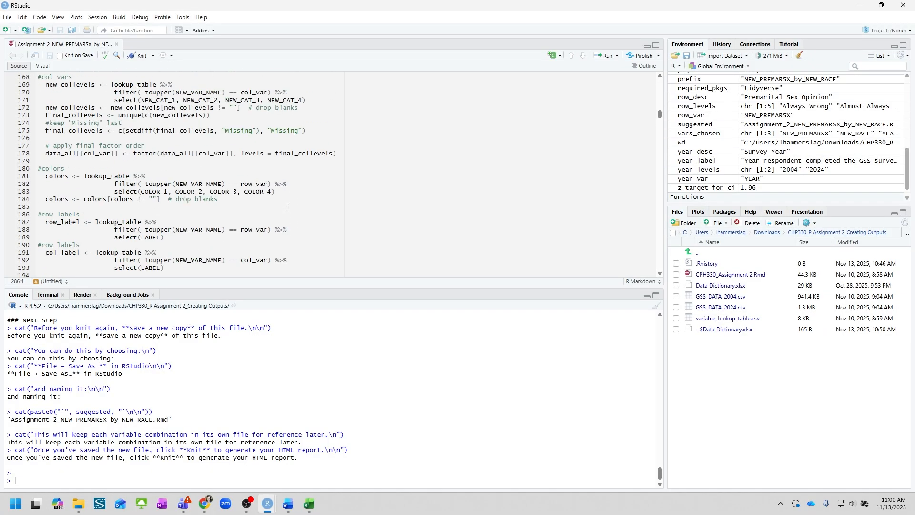
scroll(288, 208, "up", 12)
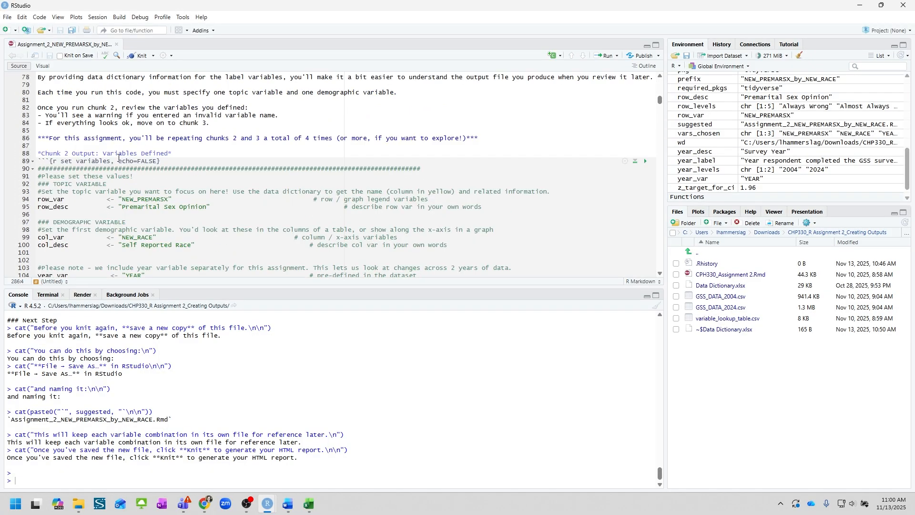
double_click(141, 199)
type("NEW_GUNGU")
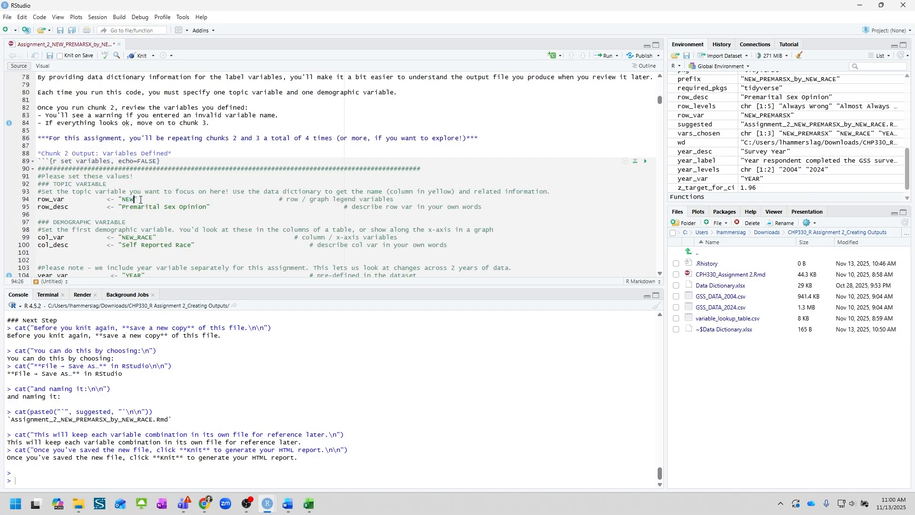
type("NGUN")
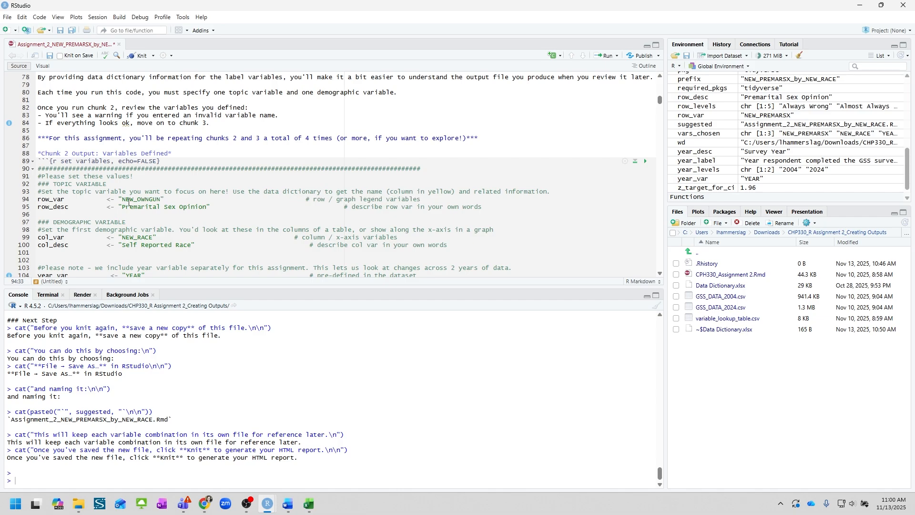
left_click_drag(122, 207, 204, 207)
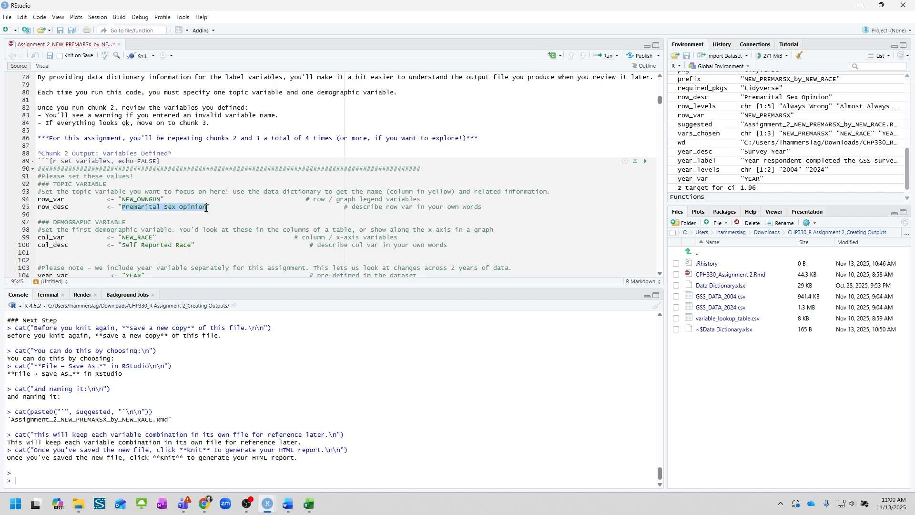
type("Own a Gun?")
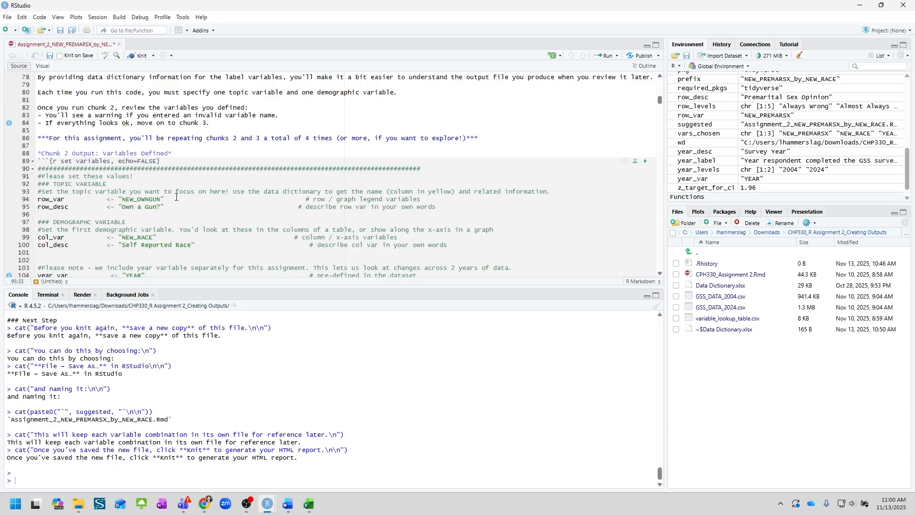
key("ctrl+s")
- Check the Word instructions for step d, and run chunk 2 in RStudio
key("alt+Tab")
left_click(268, 176)
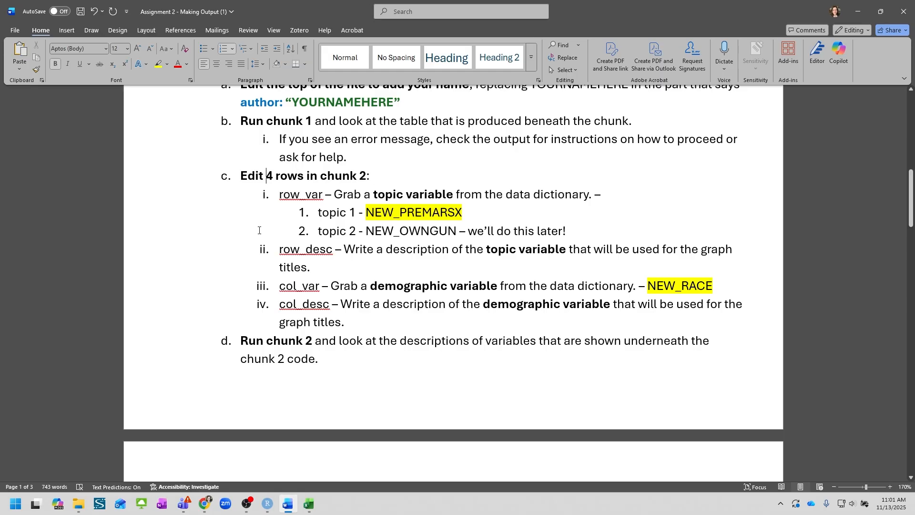
left_click(329, 341)
left_click_drag(312, 339, 234, 342)
key("alt+Tab")
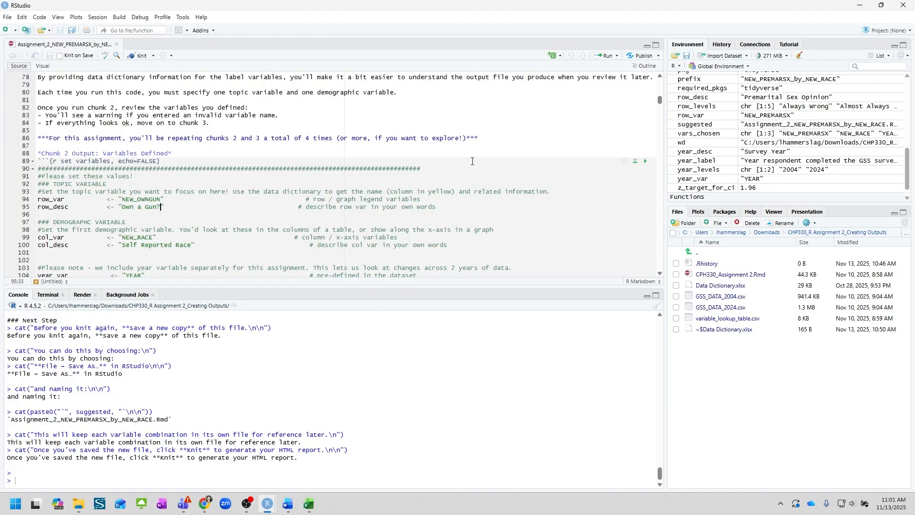
left_click(645, 162)
- Examine the chunk 2 output for the row, column and year variable descriptions and levels
scroll(572, 177, "down", 2)
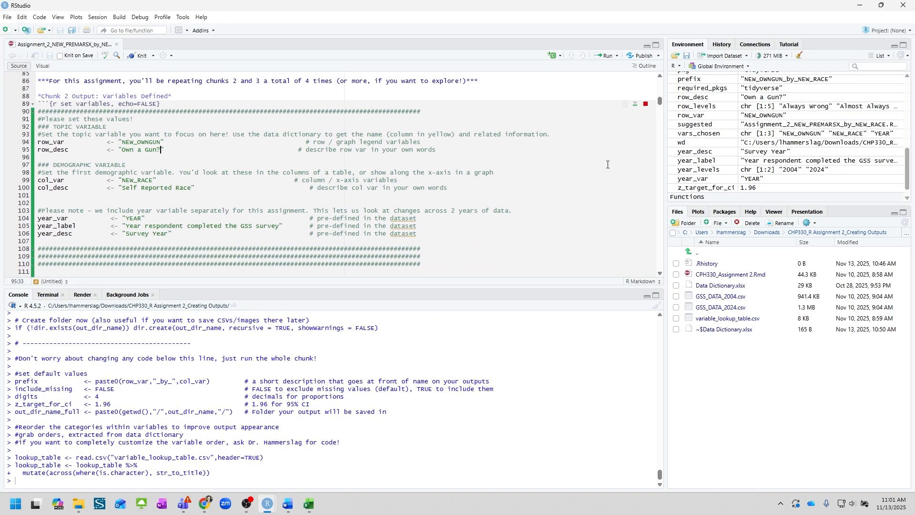
scroll(539, 186, "down", 10)
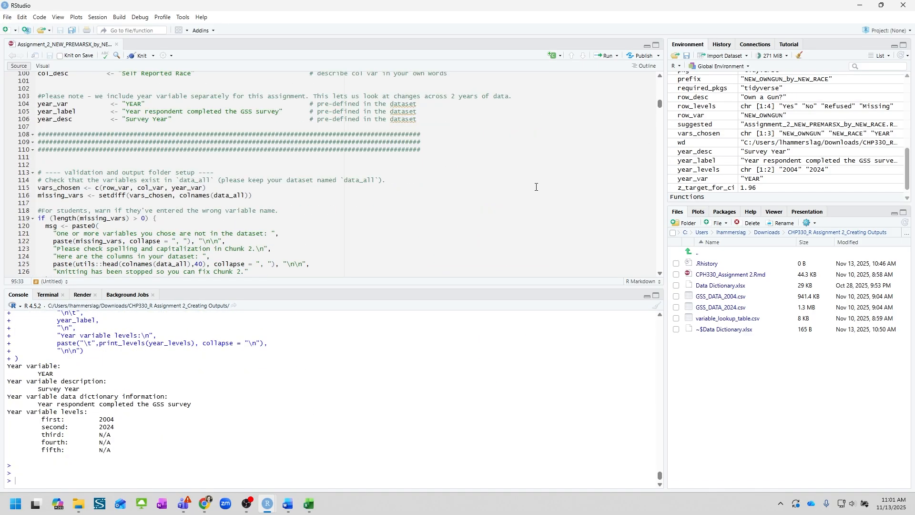
scroll(531, 188, "down", 20)
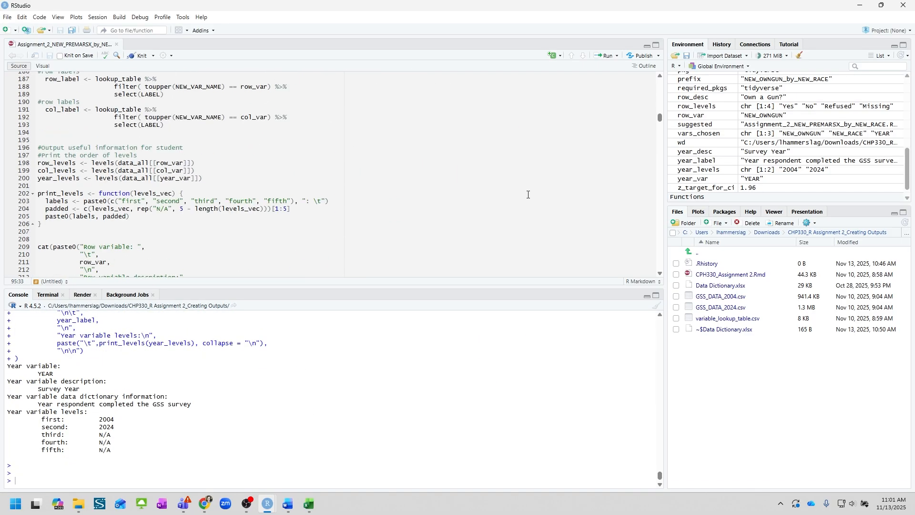
scroll(528, 194, "down", 15)
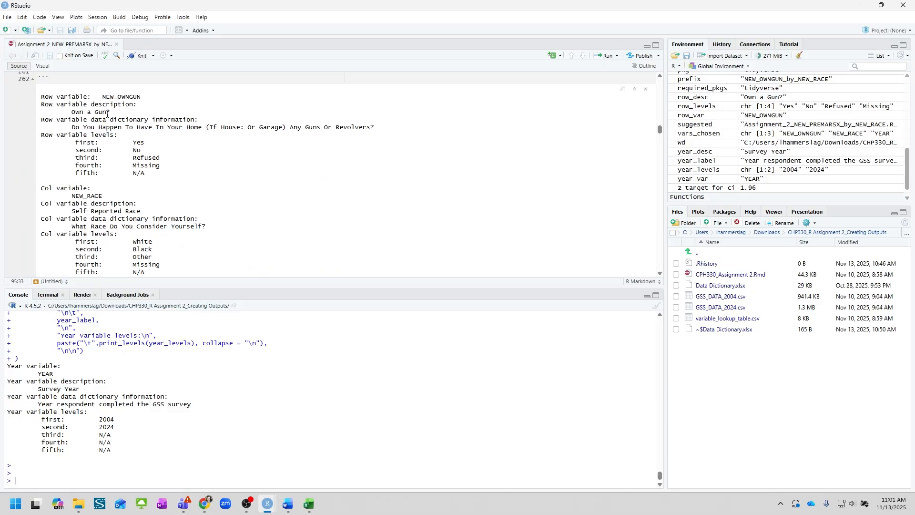
scroll(153, 212, "down", 4)
scroll(119, 138, "down", 2)
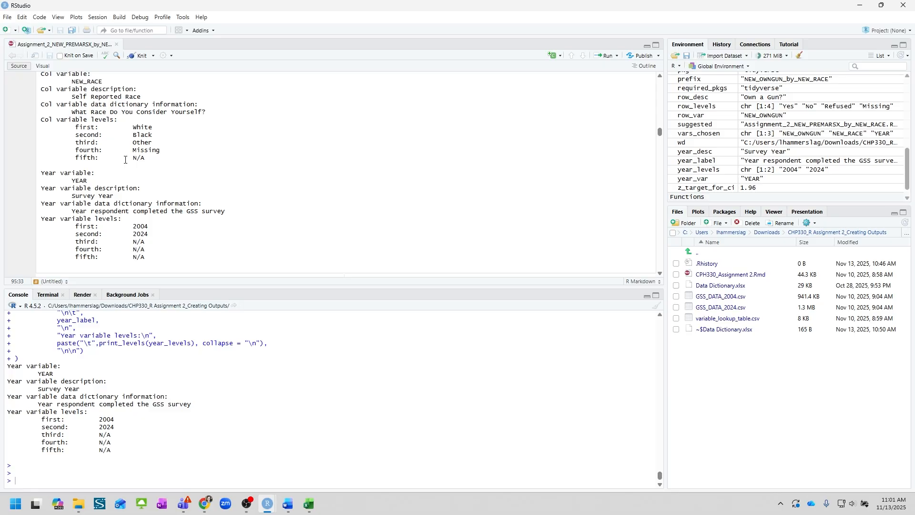
scroll(126, 92, "down", 10)
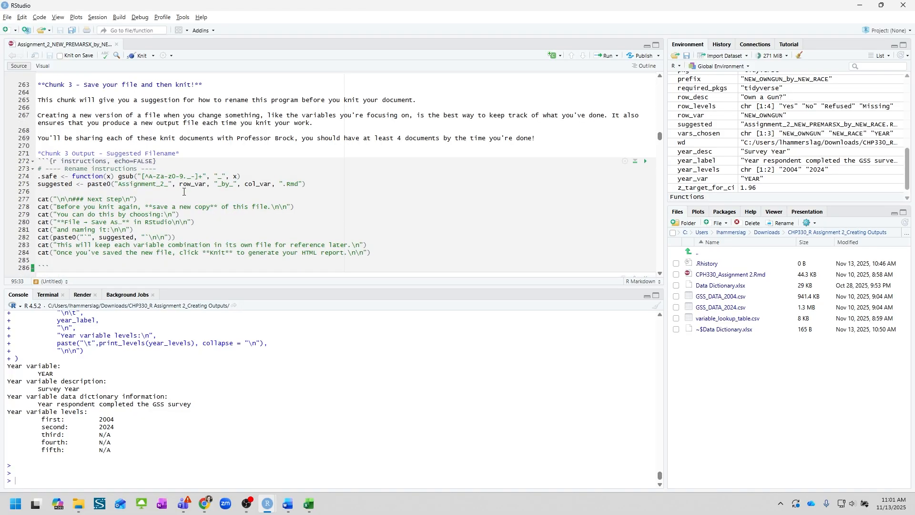
- Consult step e of the Word instructions, and run chunk 3 in RStudio to generate the suggested file name
key("alt+Tab")
scroll(243, 286, "down", 5)
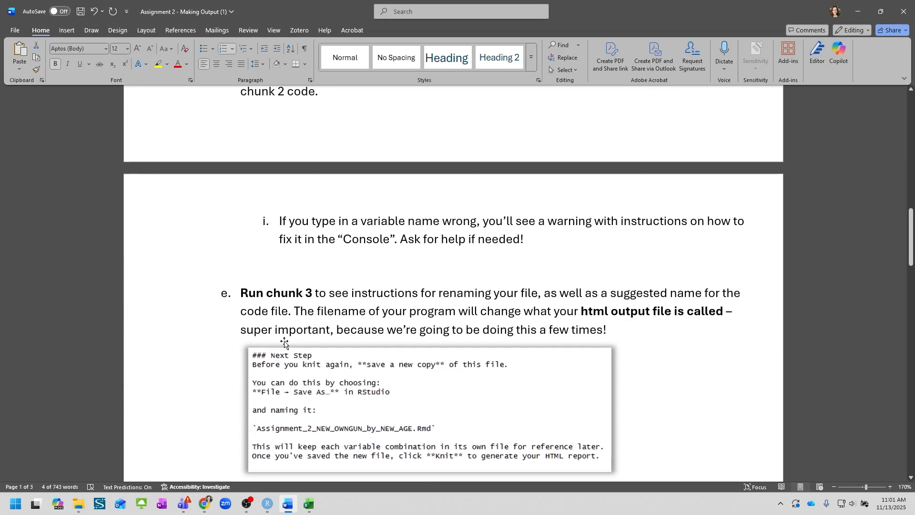
scroll(243, 286, "down", 2)
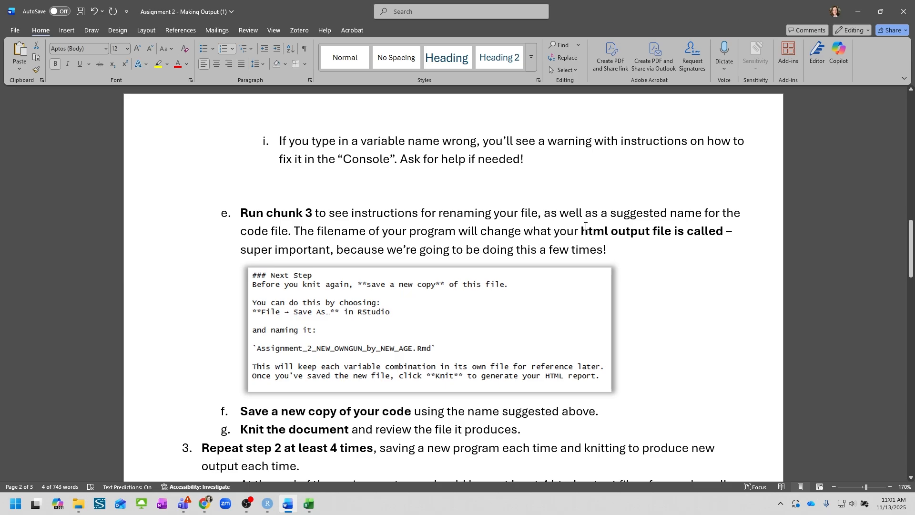
key("alt+Tab")
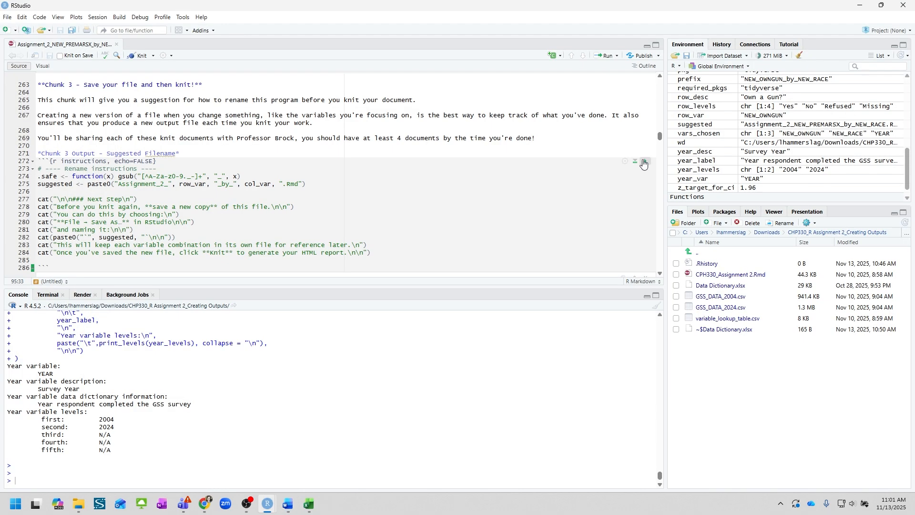
left_click(644, 162)
scroll(447, 219, "down", 3)
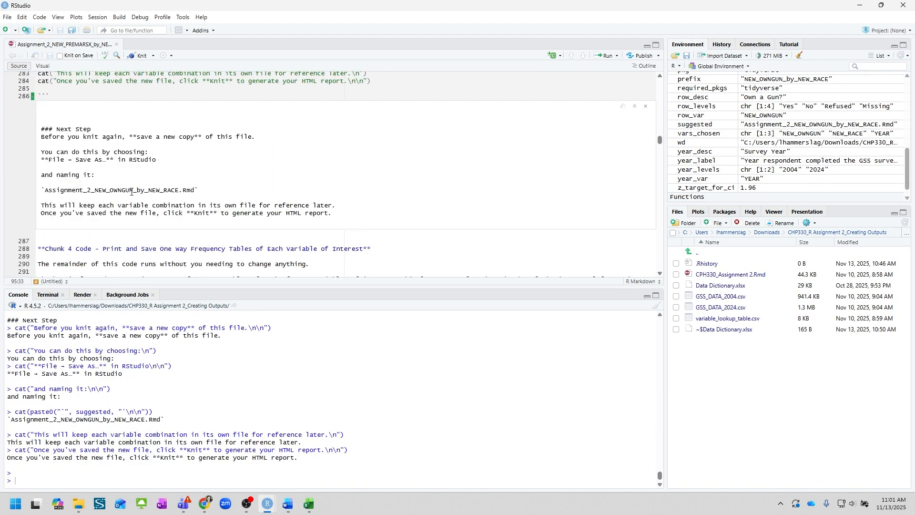
- Save a new copy of the R Markdown file under the suggested name Assignment_2_NEW_OWNGUN_by_NEW_RACE
double_click(131, 190)
key("ctrl+c")
left_click(196, 194)
left_click(8, 17)
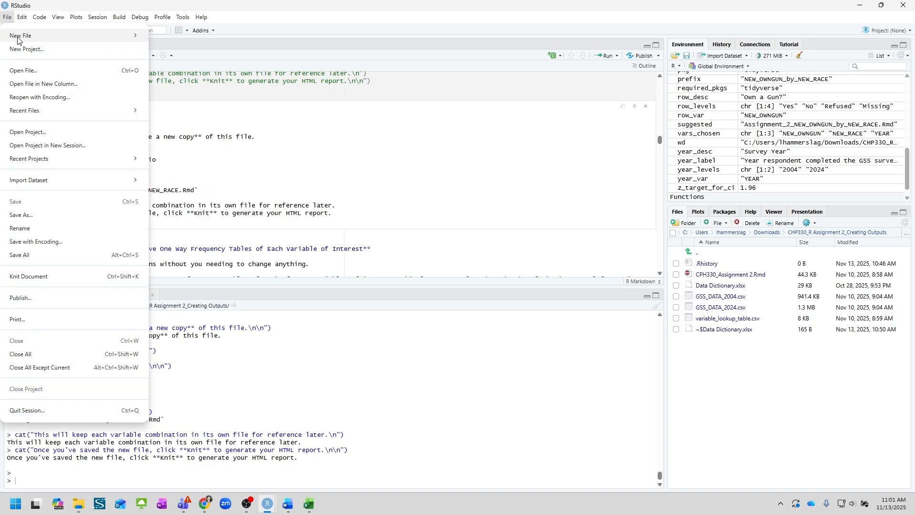
left_click(45, 215)
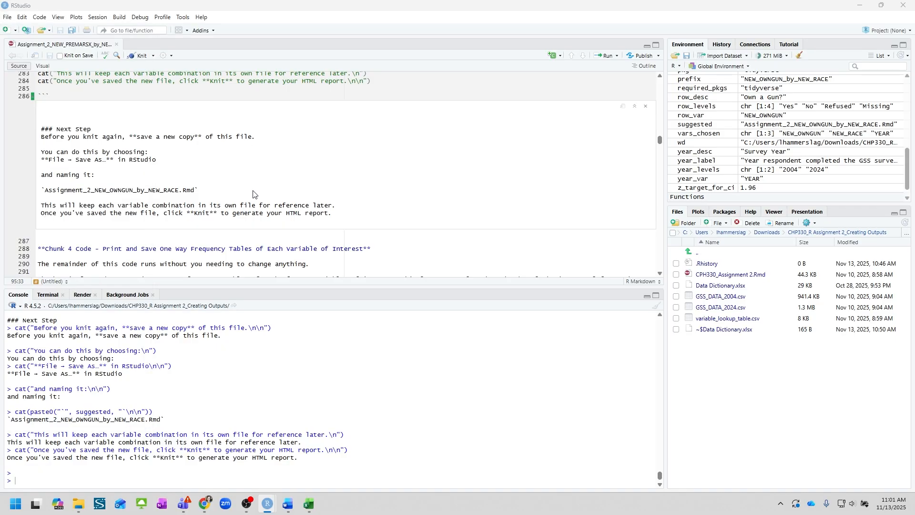
key("ctrl+v")
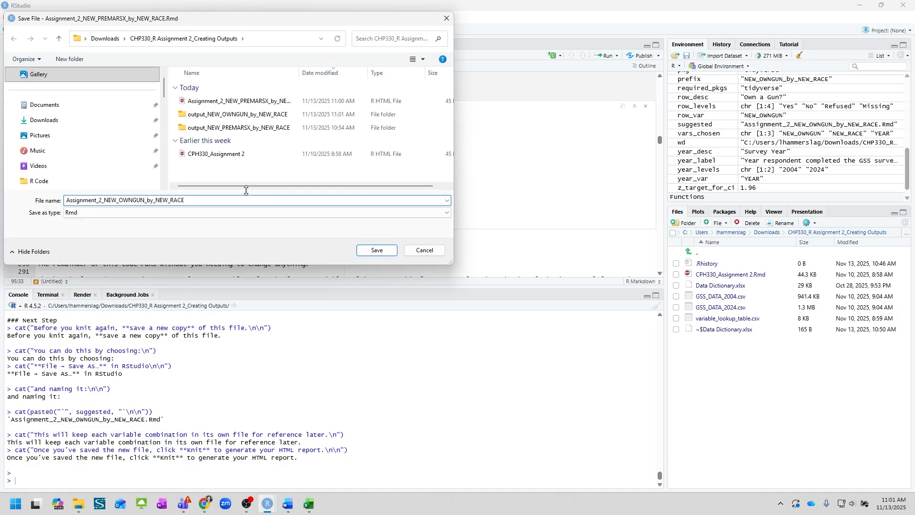
left_click(377, 250)
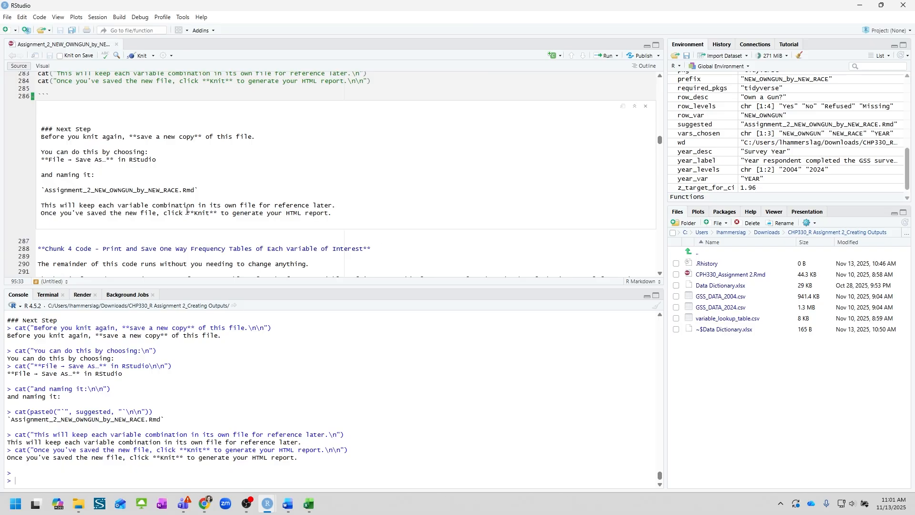
- Knit the Assignment_2_NEW_OWNGUN_by_NEW_RACE document into its HTML report
left_click_drag(187, 211, 219, 213)
left_click(218, 213)
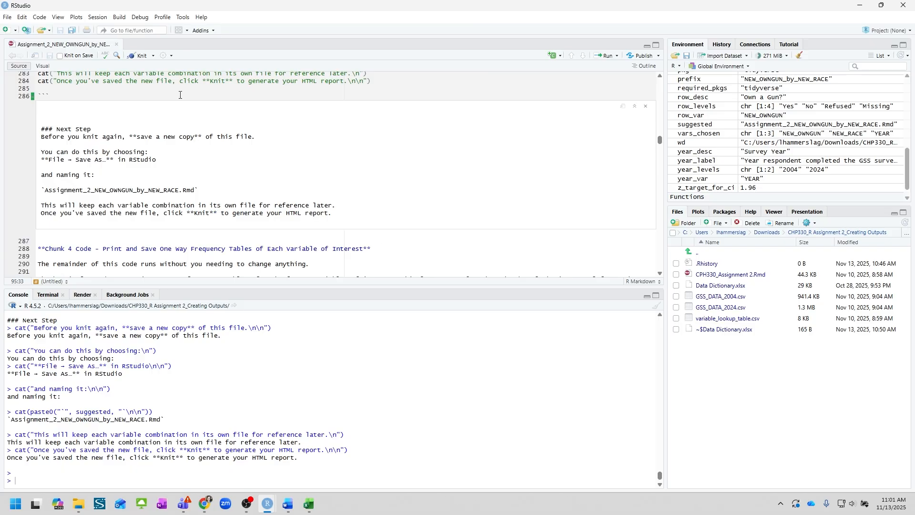
left_click(130, 57)
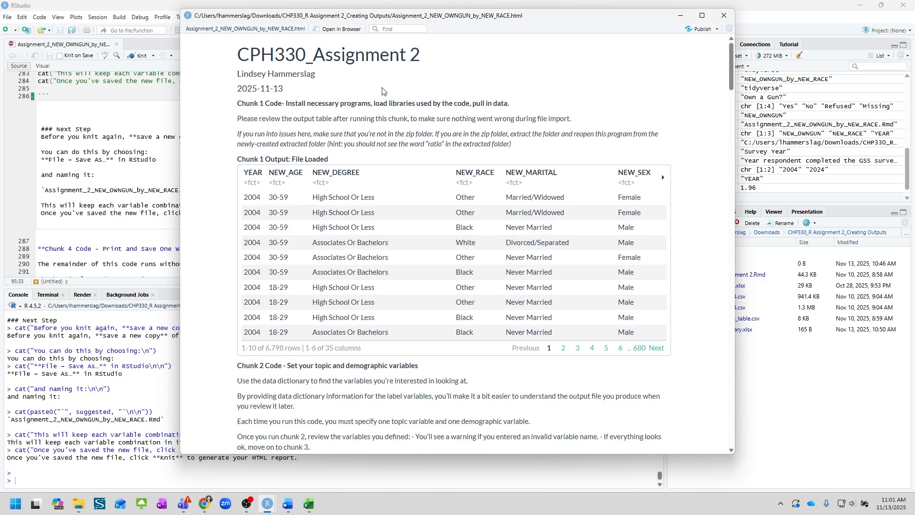
- Switch to File Explorer, widen the Name column to show full file names, and open the Assignment_2_NEW_PREMARSX_by_NEW_RACE Chrome HTML report
key("alt+Tab")
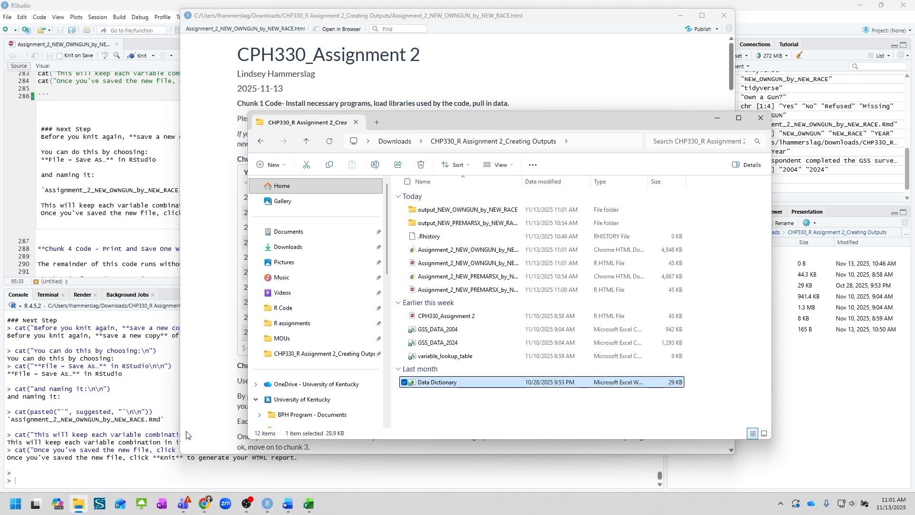
left_click(465, 403)
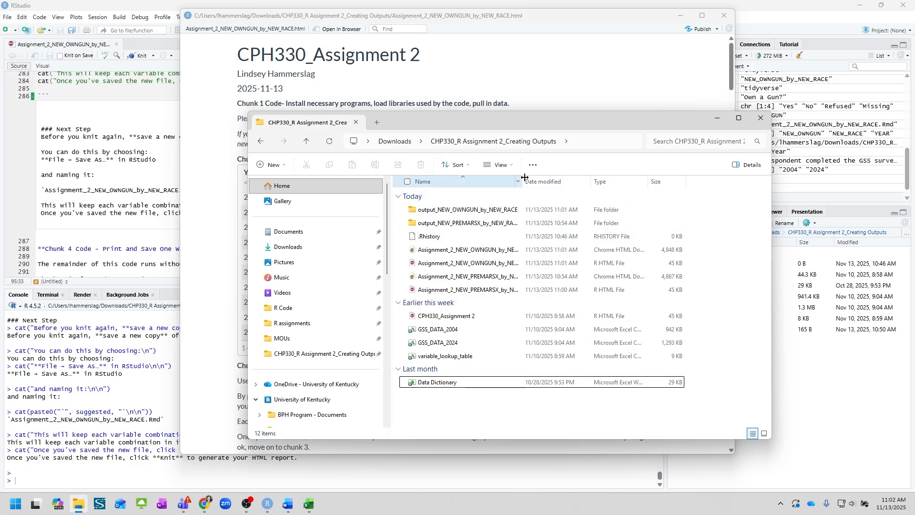
left_click_drag(524, 177, 598, 179)
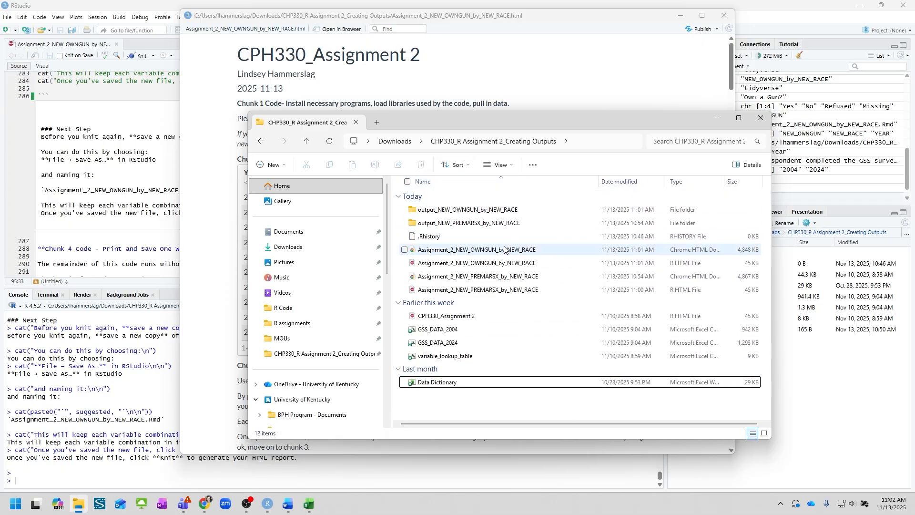
left_click(504, 277)
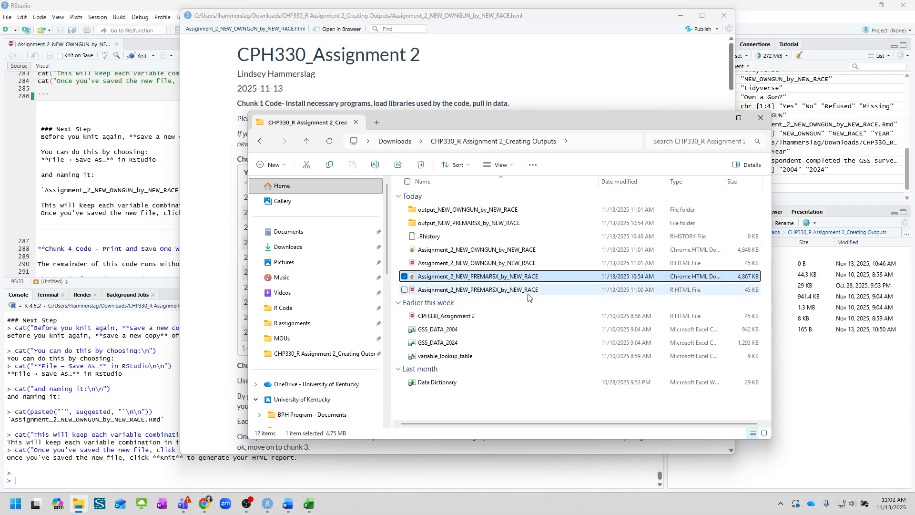
double_click(467, 279)
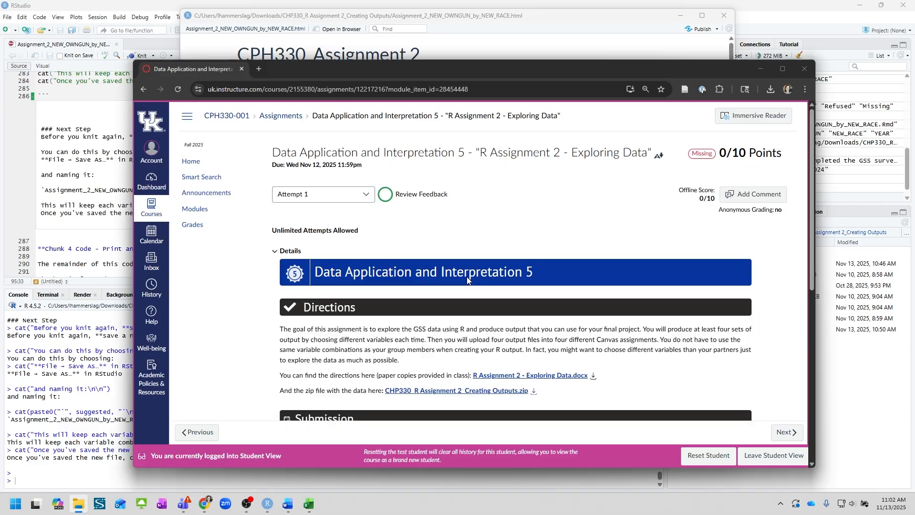
- Return to File Explorer, open the Assignment_2_NEW_OWNGUN_by_NEW_RACE Chrome HTML report, and compare its browser page with the NEW_PREMARSX report
key("alt+Tab")
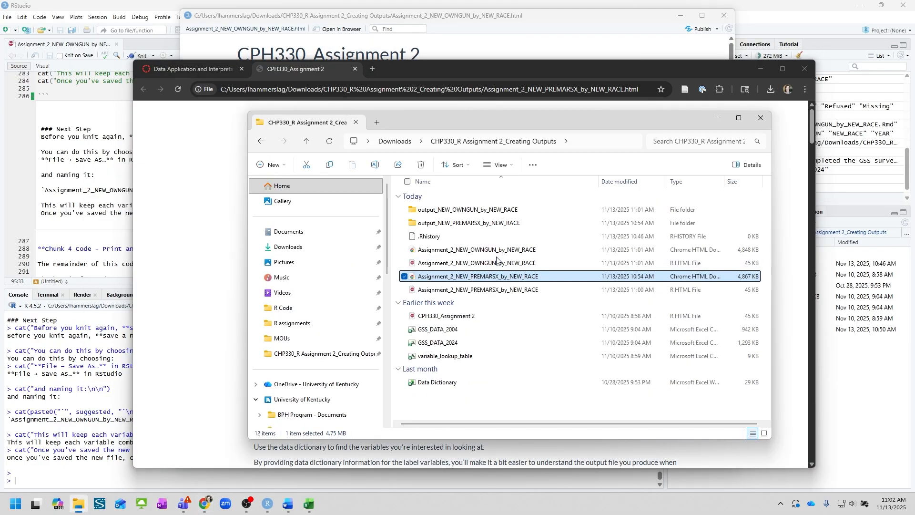
left_click(497, 253)
double_click(497, 256)
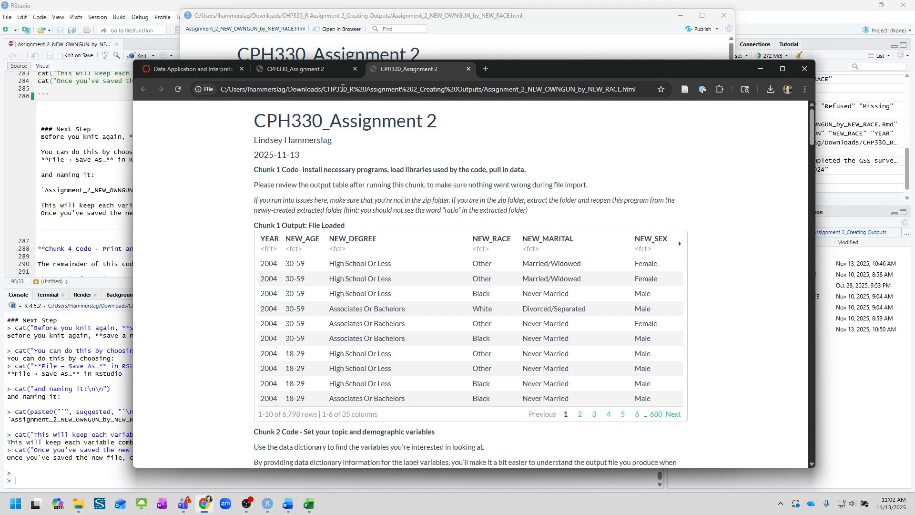
left_click(300, 69)
left_click(421, 68)
- Check the NEW_OWNGUN and NEW_RACE parts of the report's file name against the row and column variables defined in the Chunk 2 output
left_click_drag(546, 89, 576, 92)
left_click(563, 183)
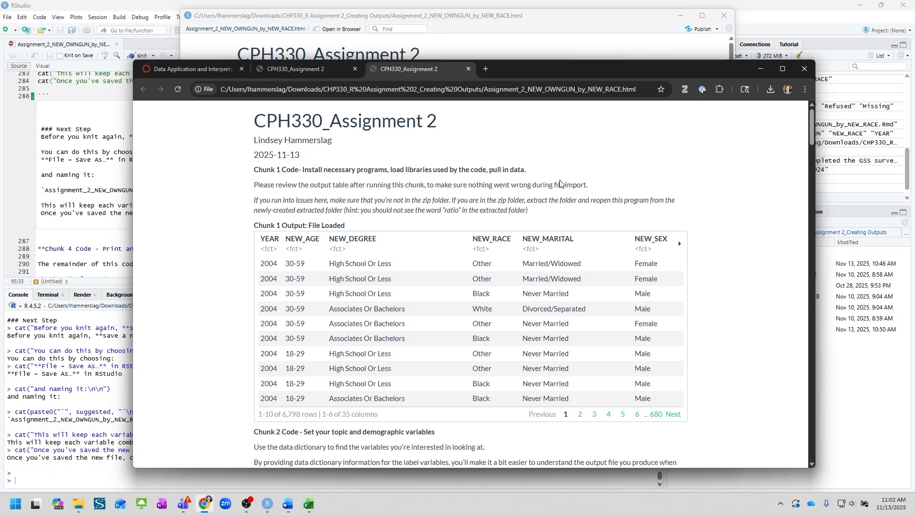
scroll(554, 190, "down", 4)
scroll(554, 197, "down", 3)
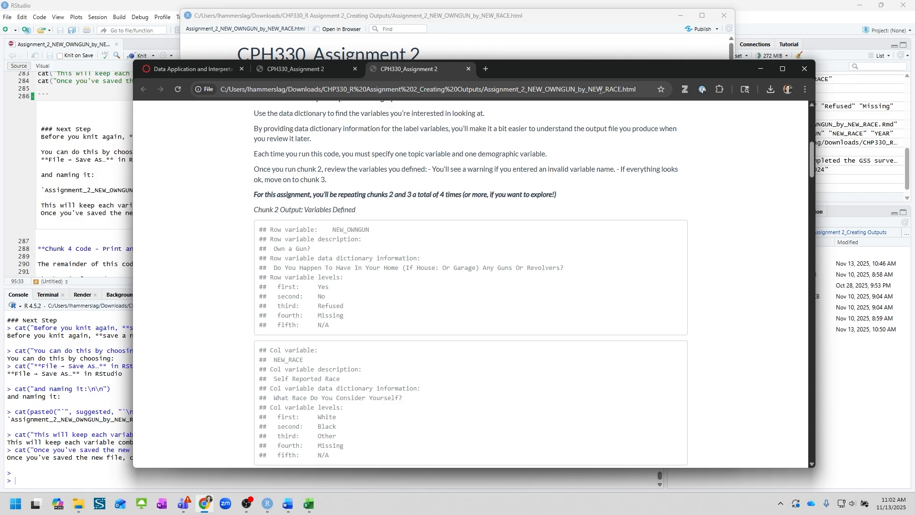
left_click_drag(546, 89, 639, 90)
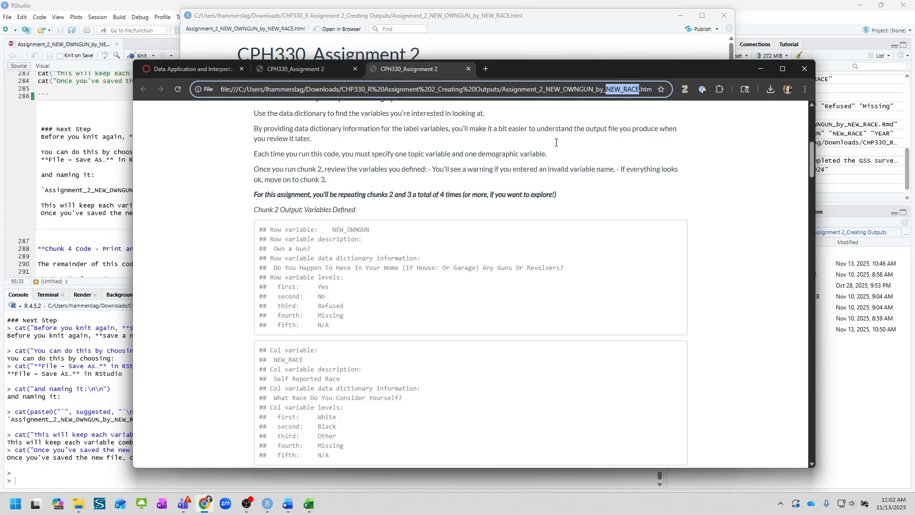
left_click(351, 238)
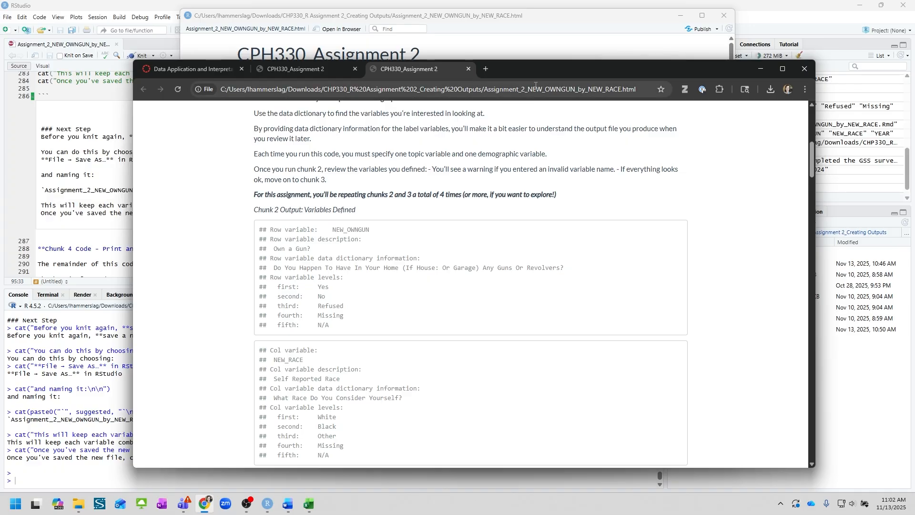
left_click_drag(528, 89, 622, 89)
left_click(423, 231)
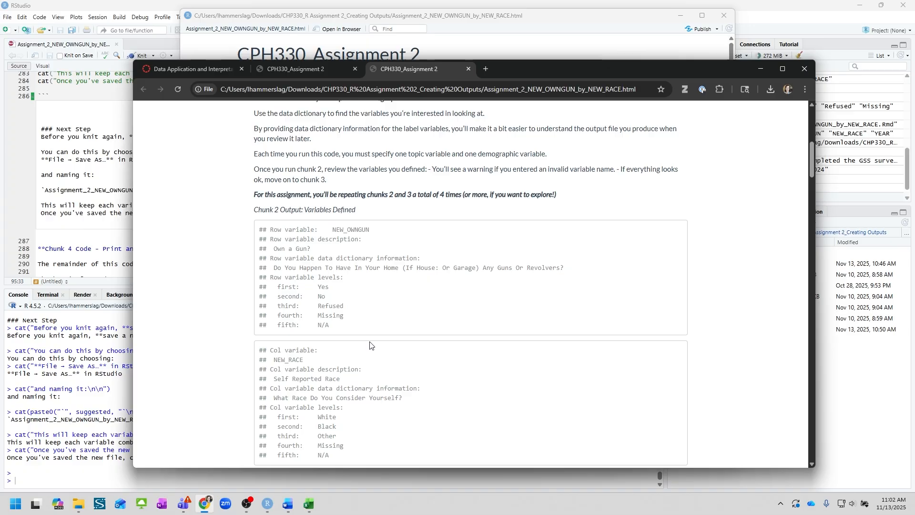
scroll(369, 346, "down", 2)
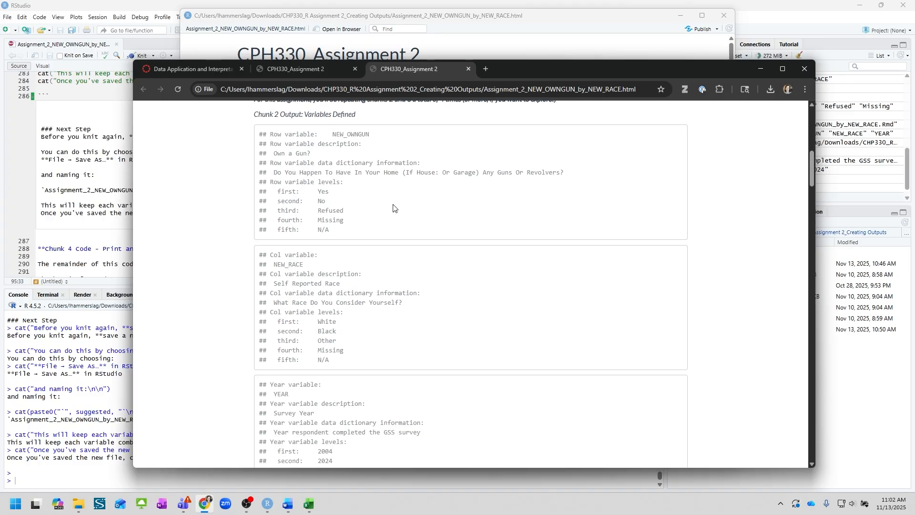
scroll(388, 205, "up", 1)
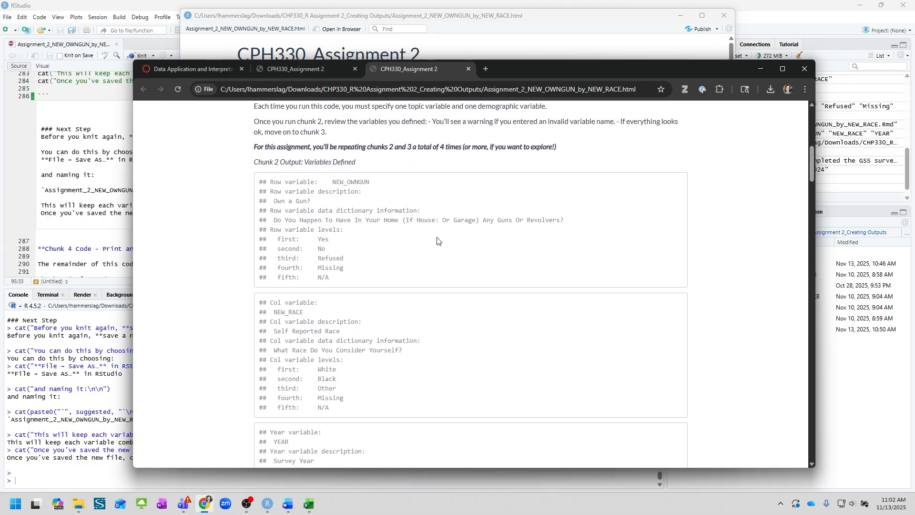
left_click(527, 87)
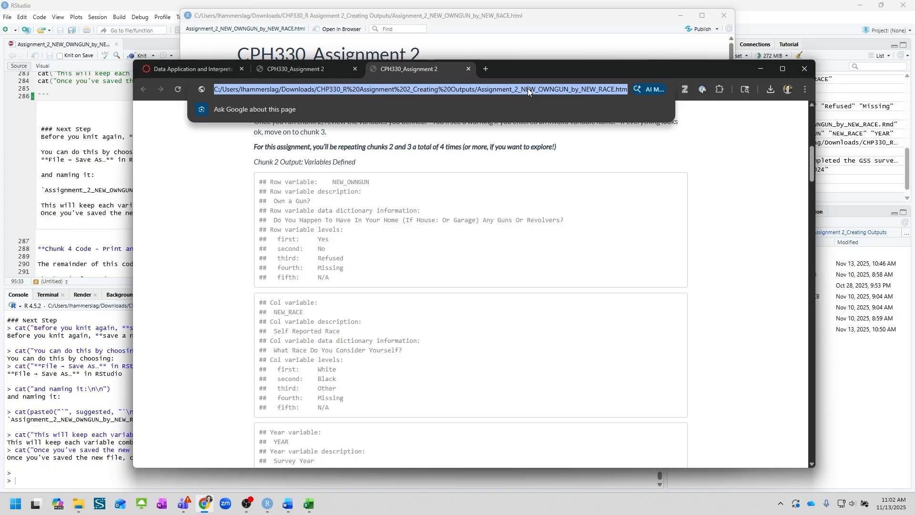
left_click(572, 230)
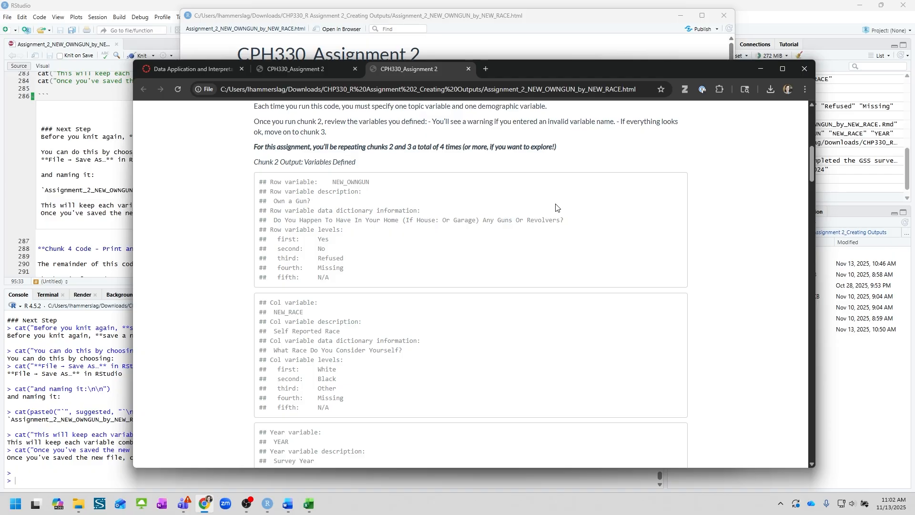
- Review the rest of the NEW_OWNGUN by NEW_RACE report, from the Chunk 3 suggested filename through the frequency and contingency tables to the Chunk 9 bar graph
scroll(504, 286, "down", 2)
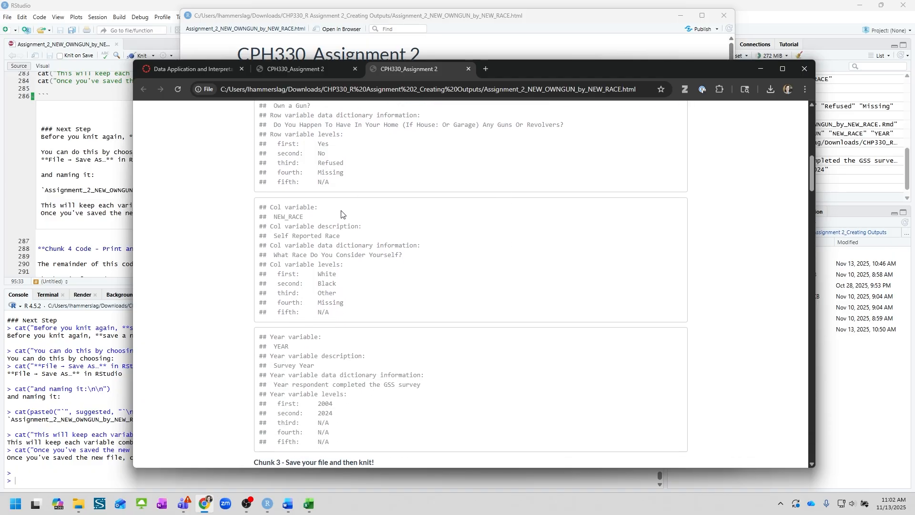
scroll(333, 206, "down", 6)
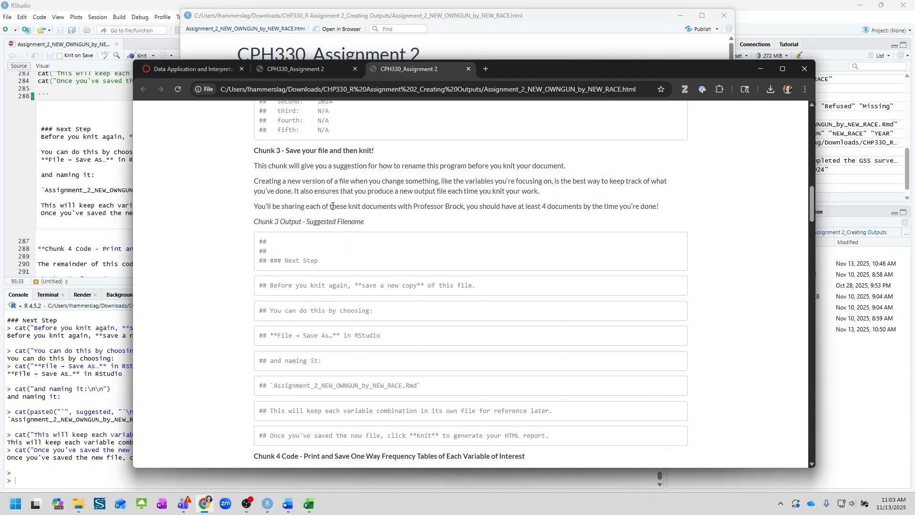
scroll(334, 206, "down", 2)
scroll(251, 138, "up", 2)
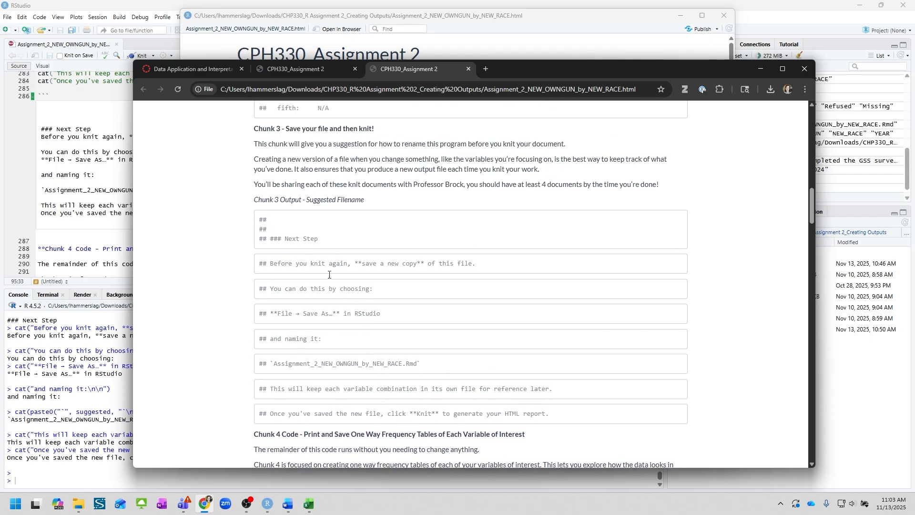
scroll(329, 274, "down", 1)
scroll(349, 139, "up", 1)
scroll(402, 312, "down", 6)
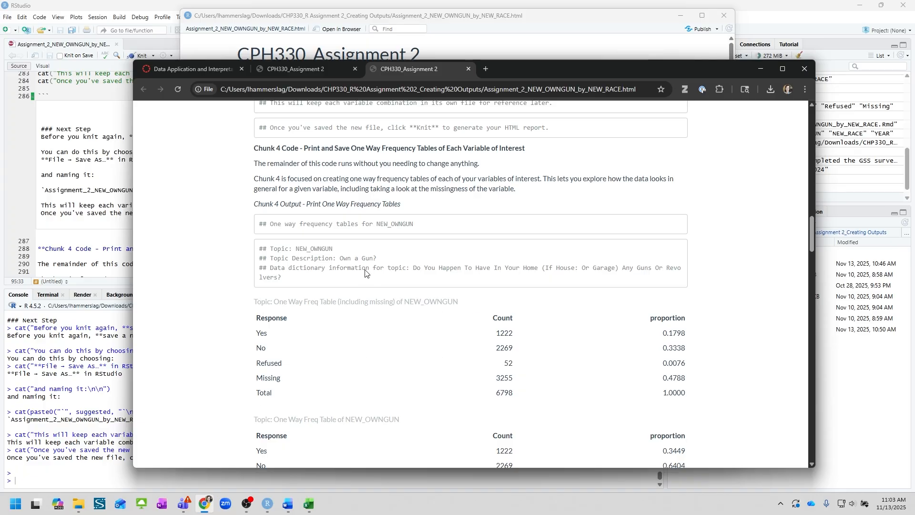
scroll(357, 231, "down", 9)
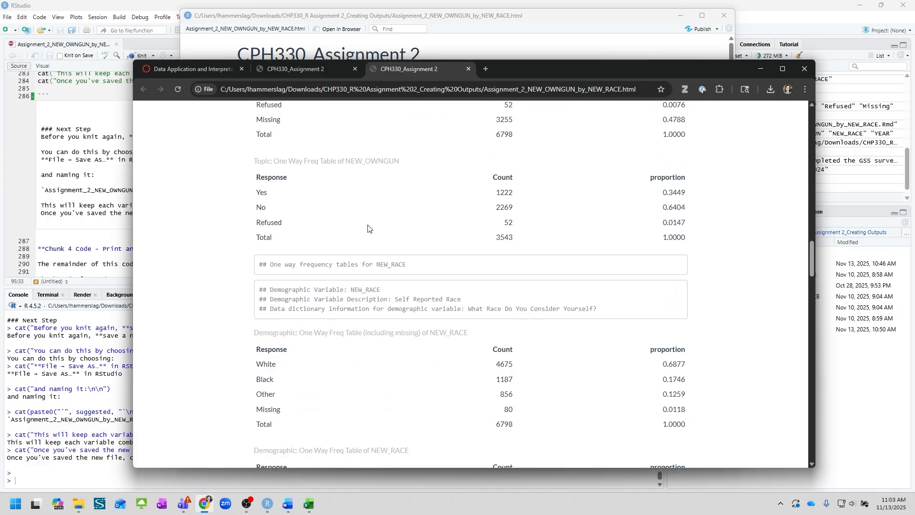
scroll(368, 228, "down", 20)
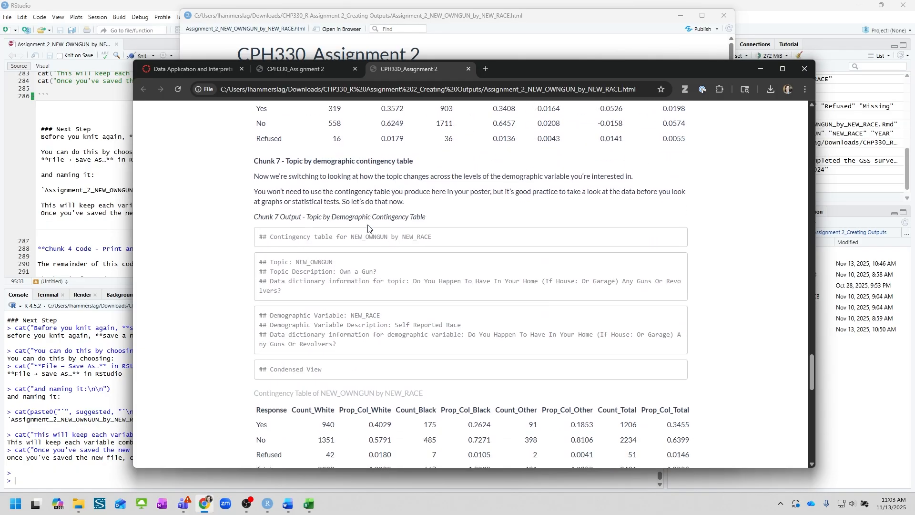
scroll(368, 228, "down", 4)
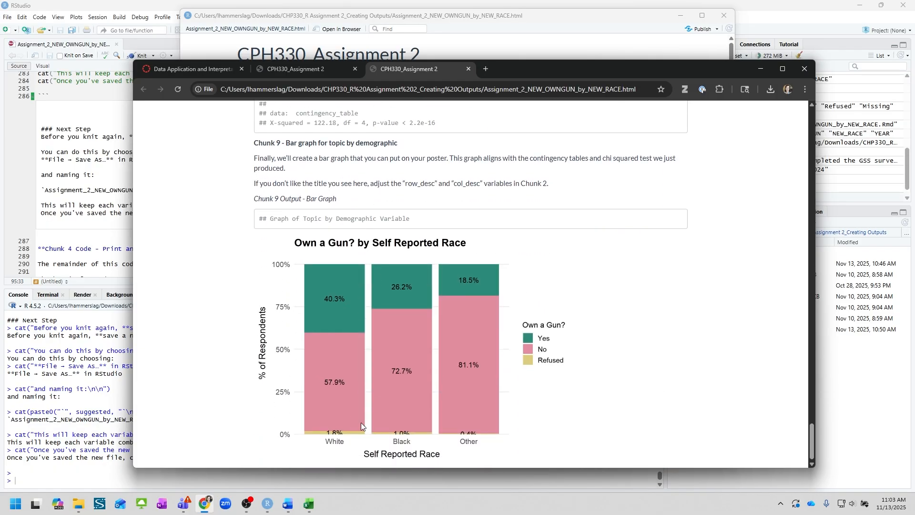